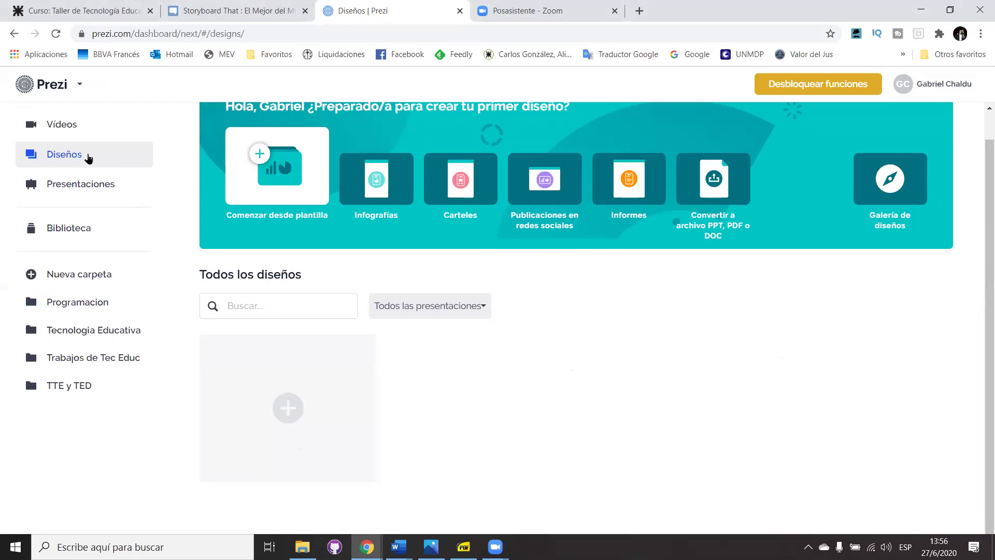
- Open the Presentaciones section and look through all saved presentations
click(151, 189)
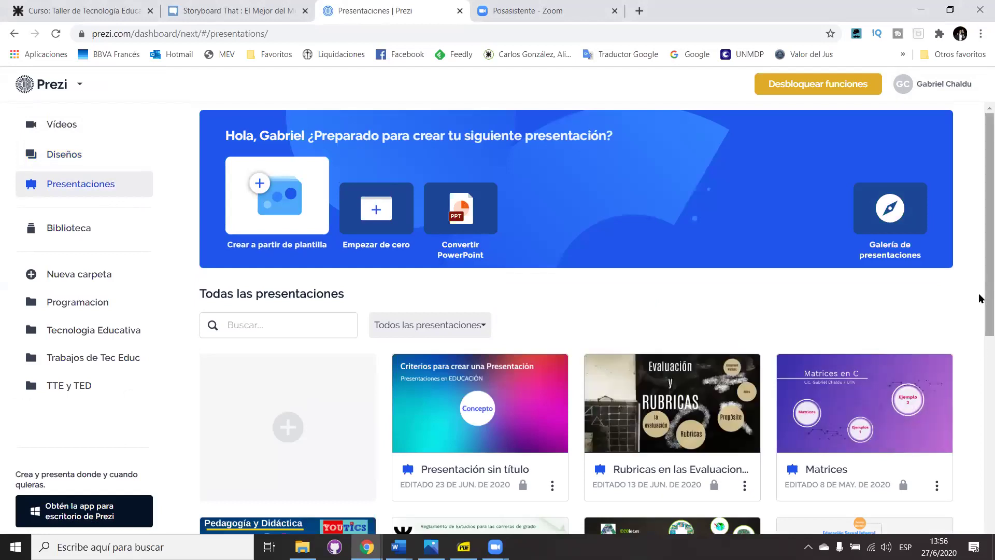
scroll(980, 347, down, 6)
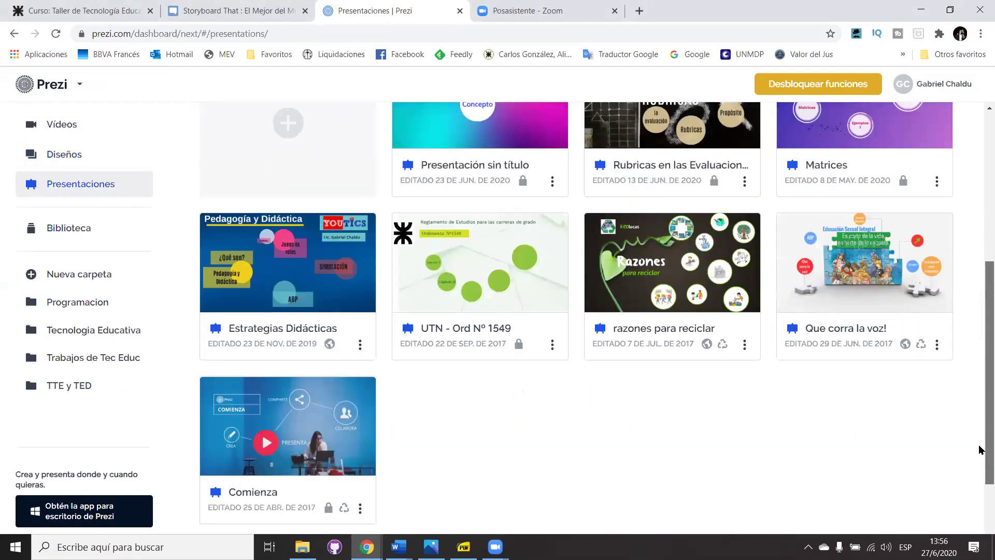
scroll(981, 451, up, 3)
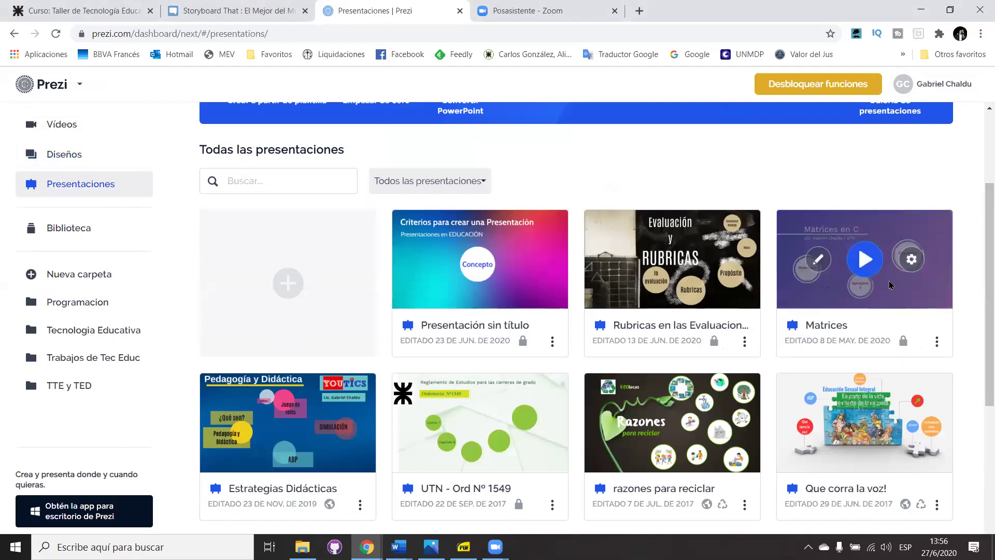
- Open the Matrices presentation in its presenting view and return to the list of all presentations
click(864, 261)
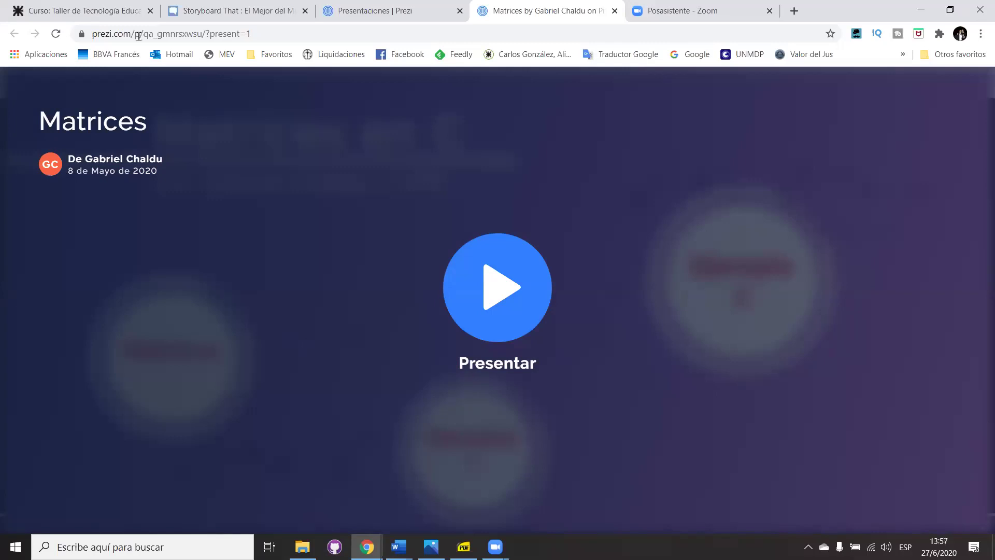
click(404, 15)
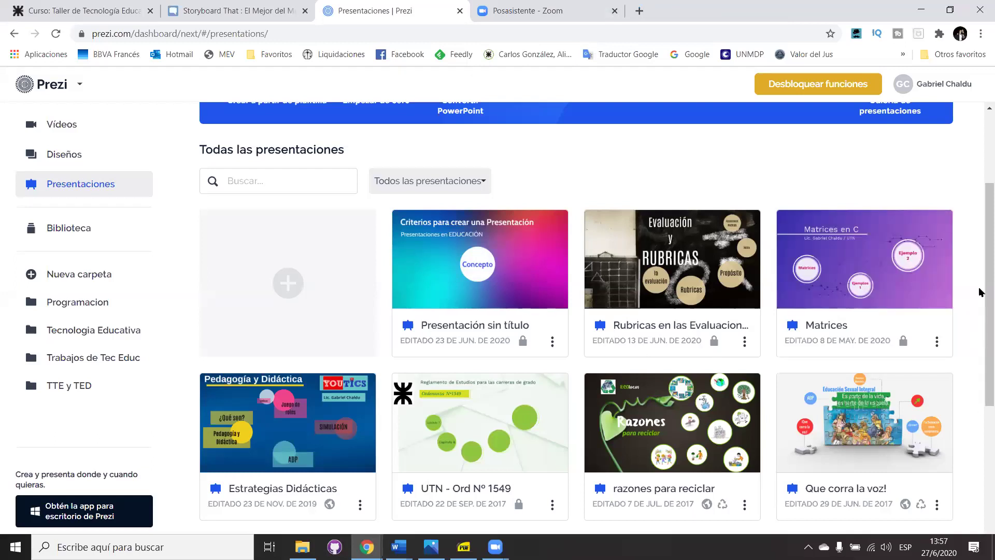
scroll(980, 291, down, 2)
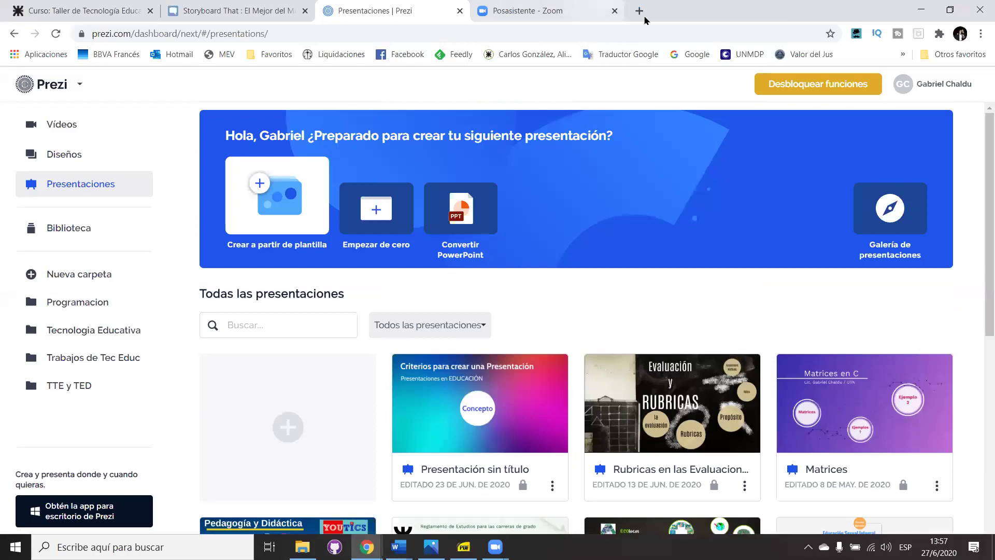
key(ctrl+t)
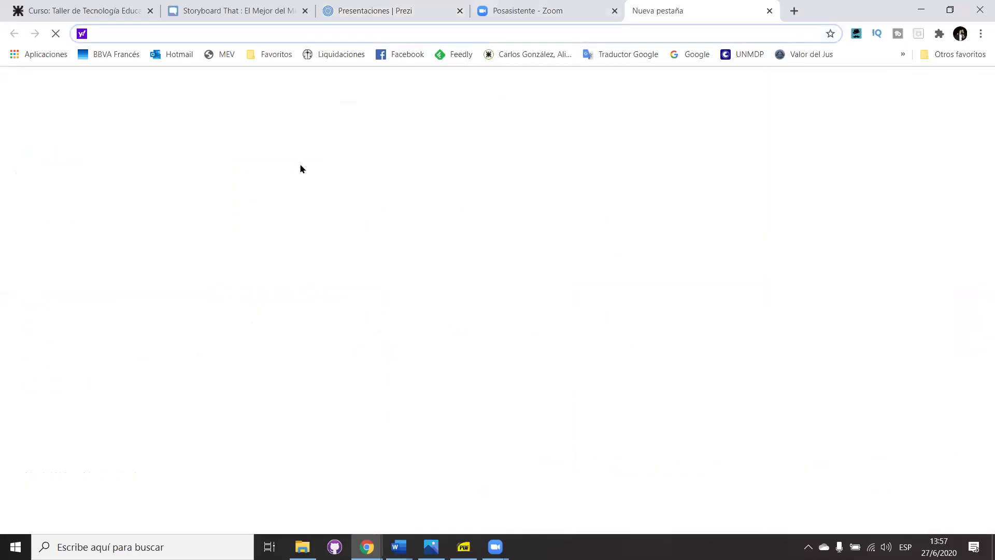
text(www.pre)
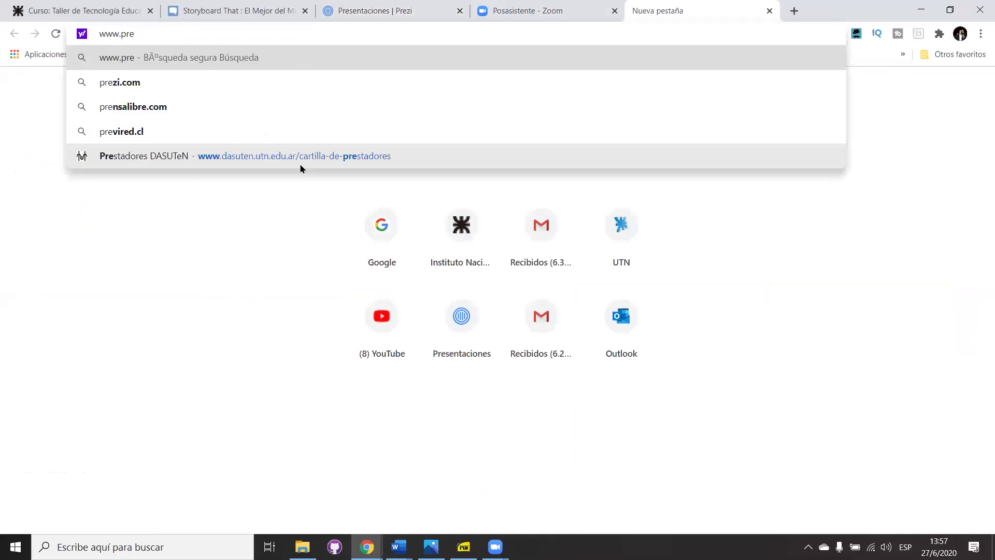
text(z)
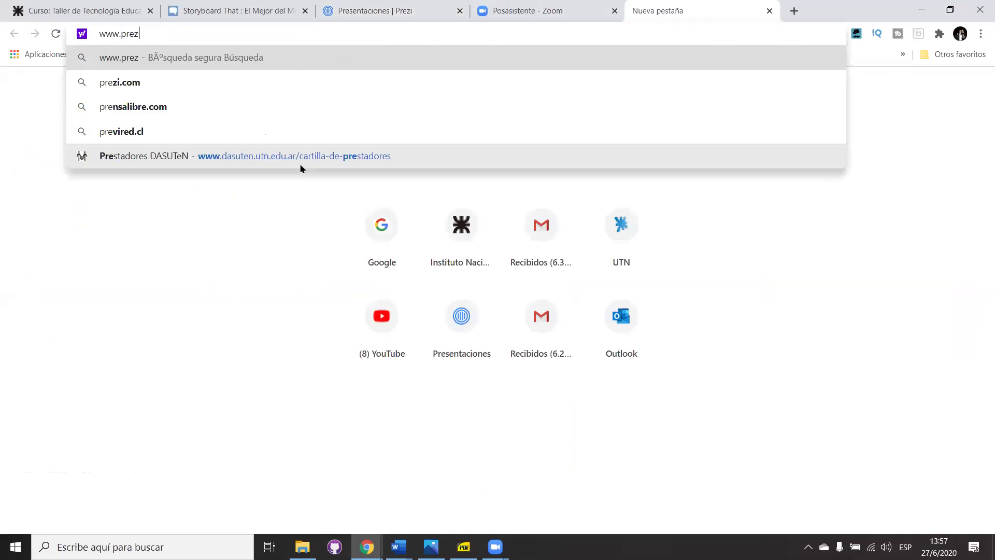
text(ibase.com)
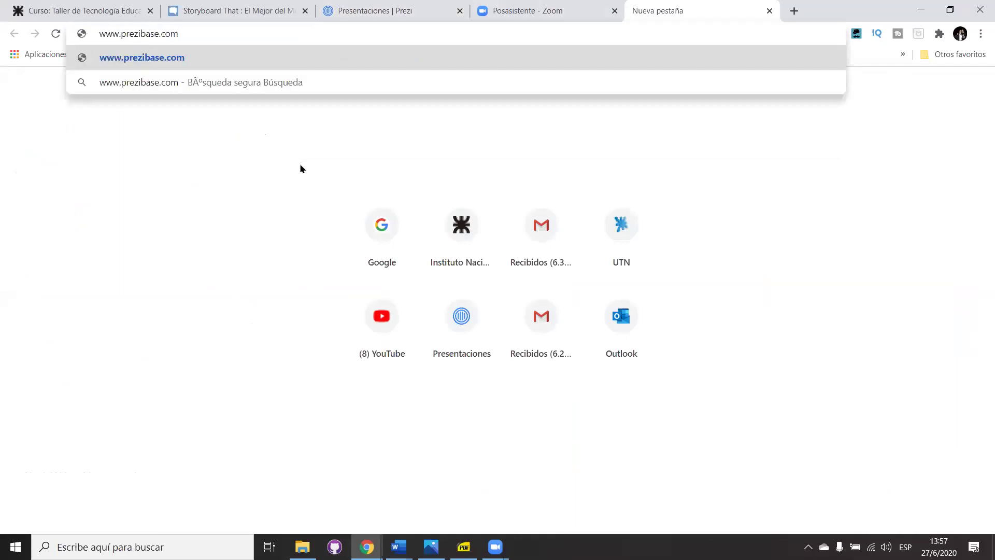
key(Return)
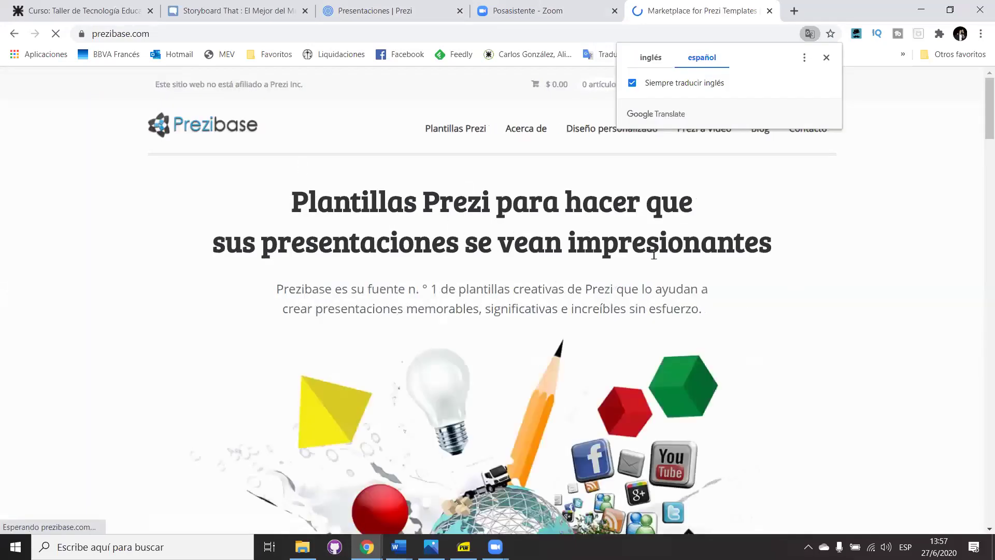
click(826, 57)
- Open Prezibase's free Prezi templates page, check the Prezi dashboard briefly and come back to the templates
scroll(638, 266, down, 15)
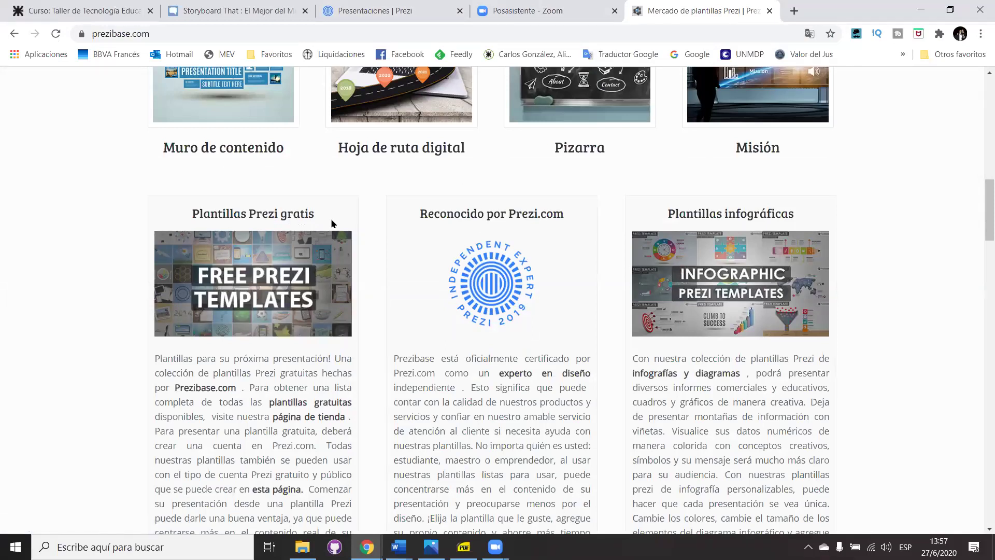
click(273, 291)
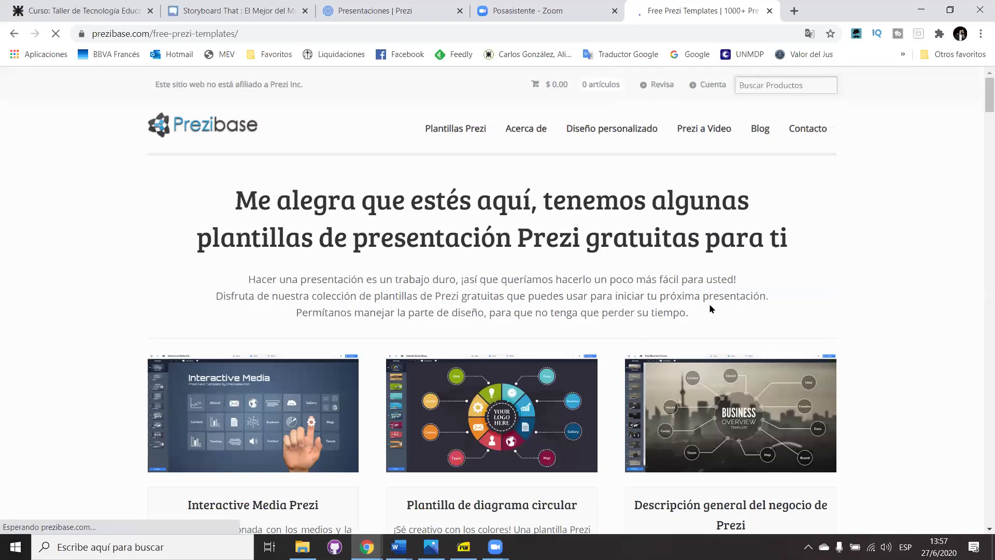
click(395, 12)
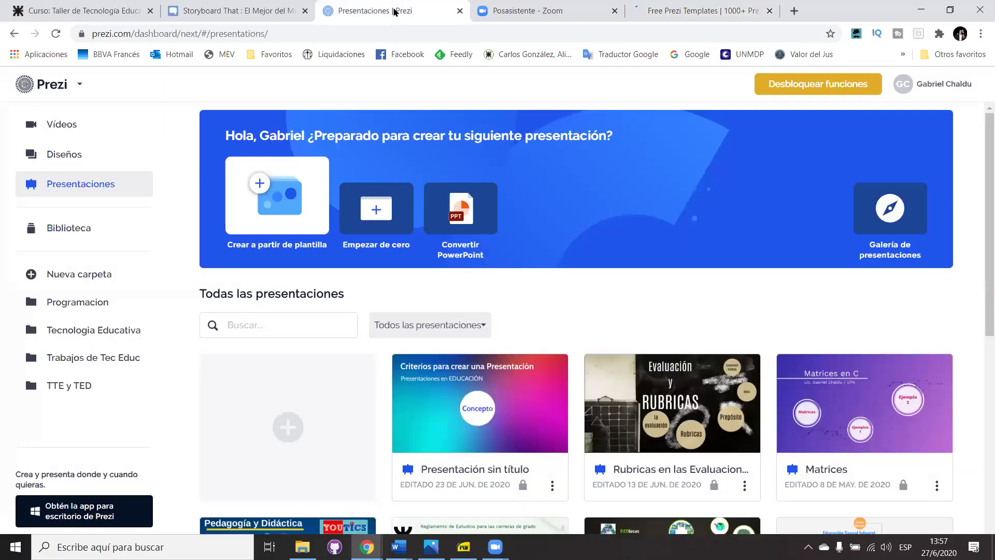
click(709, 10)
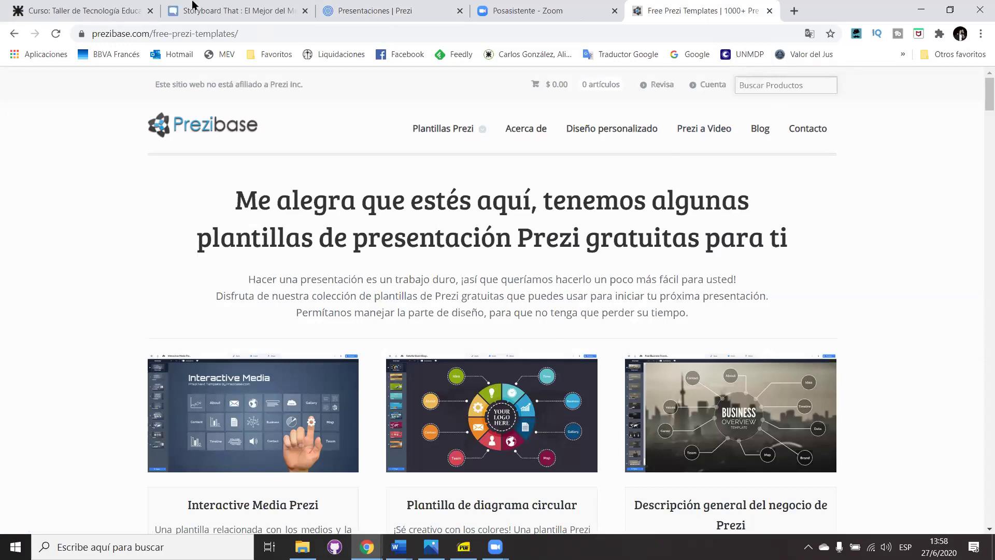
- Browse the free templates down to the Prezi Classic collection, highlighting "Prezi Classic" in its heading
click(172, 40)
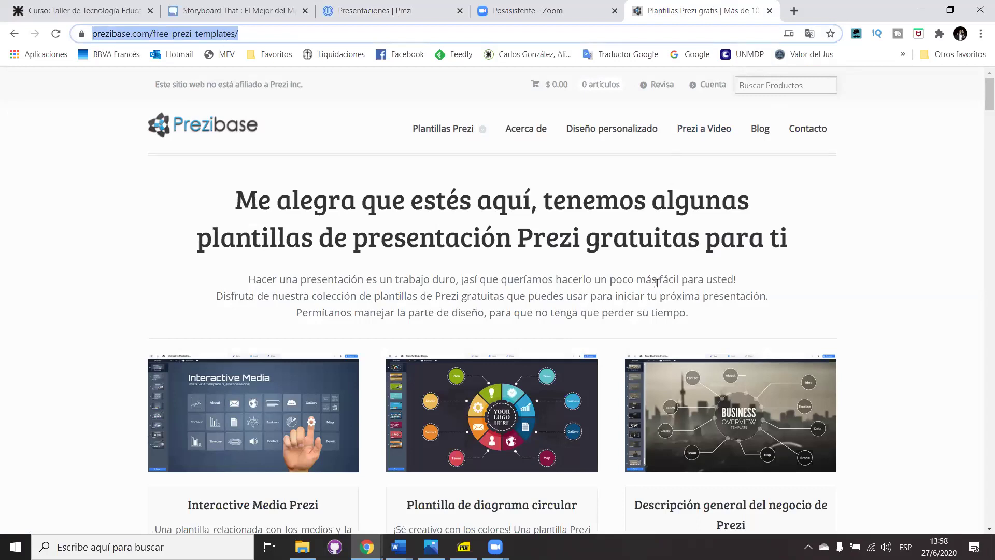
scroll(657, 283, down, 6)
scroll(656, 283, up, 3)
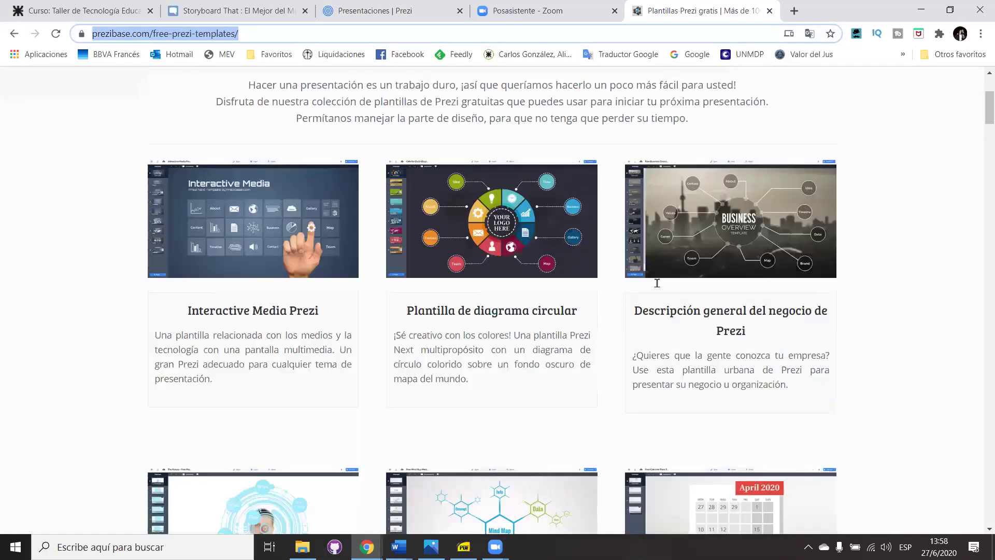
scroll(656, 283, down, 6)
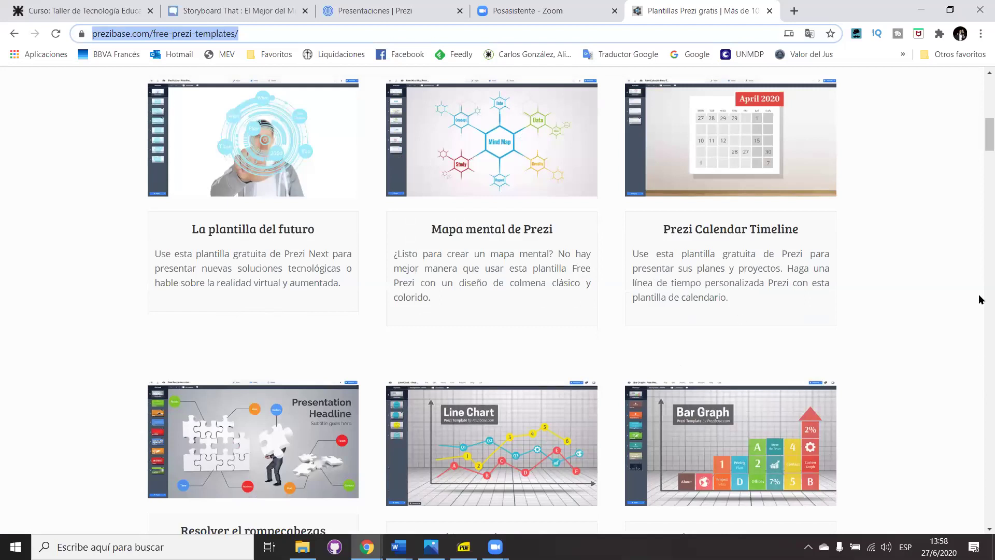
drag(980, 139, 981, 195)
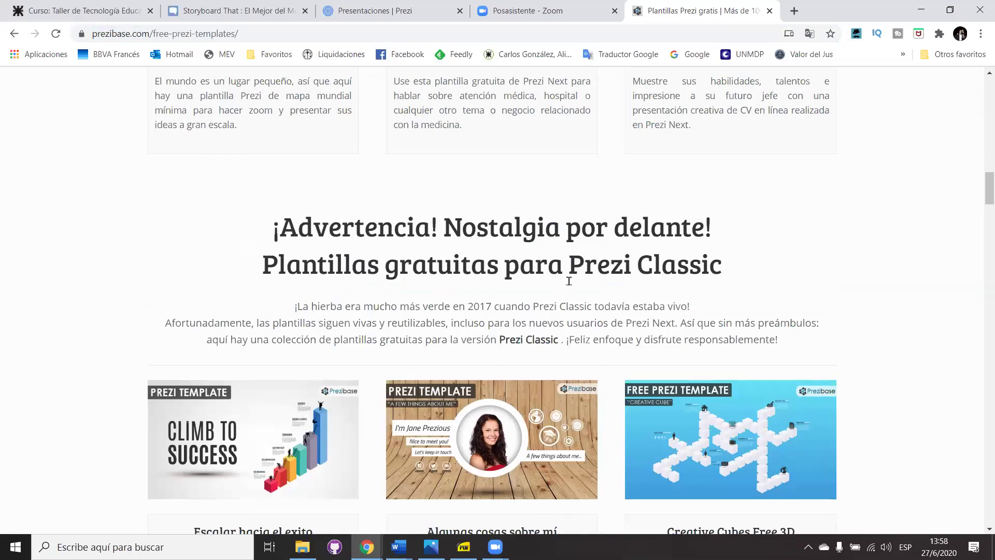
drag(572, 263, 738, 265)
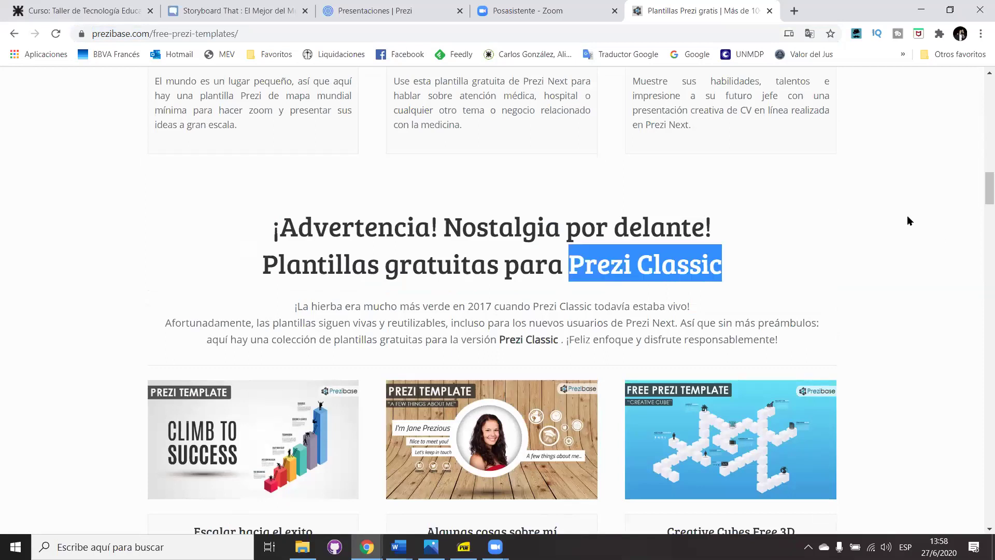
drag(981, 189, 981, 212)
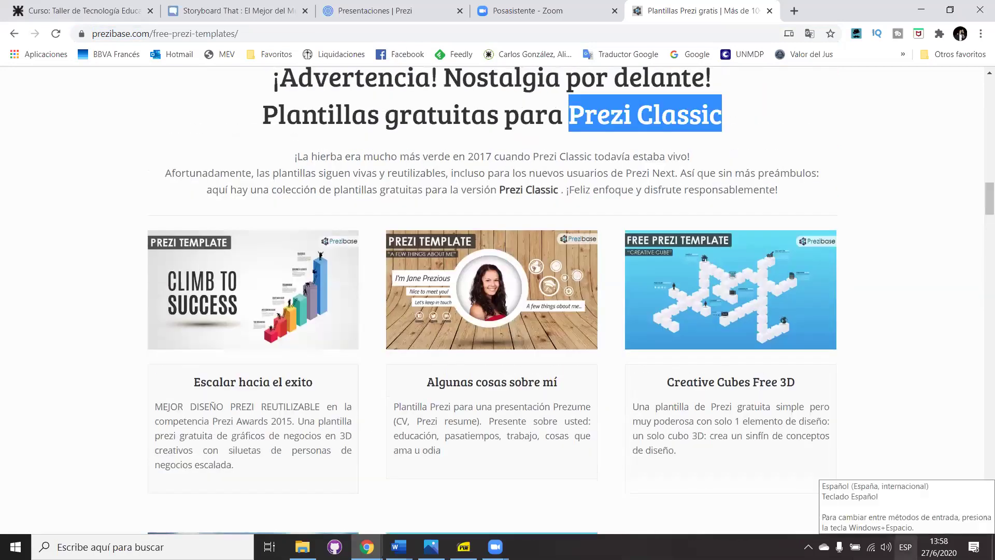
- Open the free Climb to Success template and play its preview through the first several slides
click(258, 301)
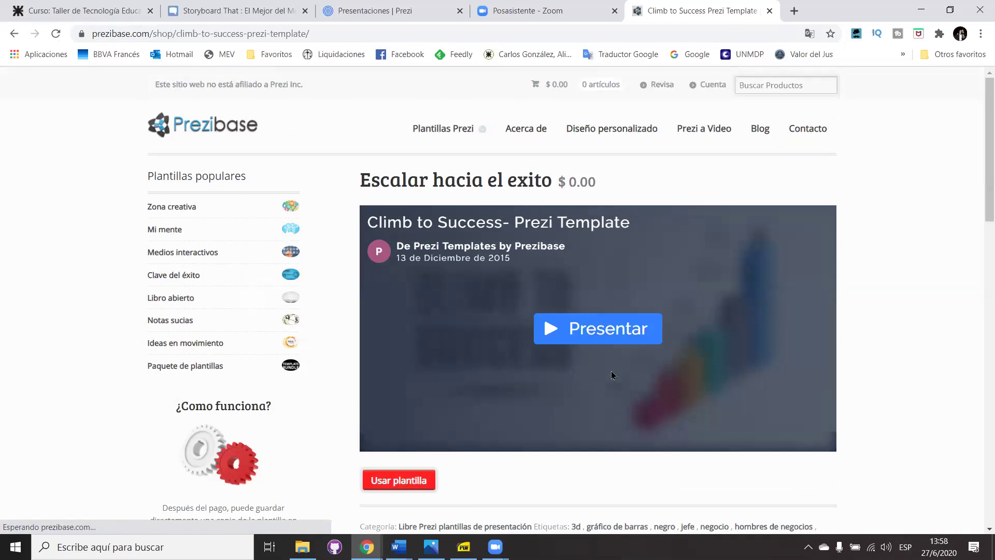
click(647, 359)
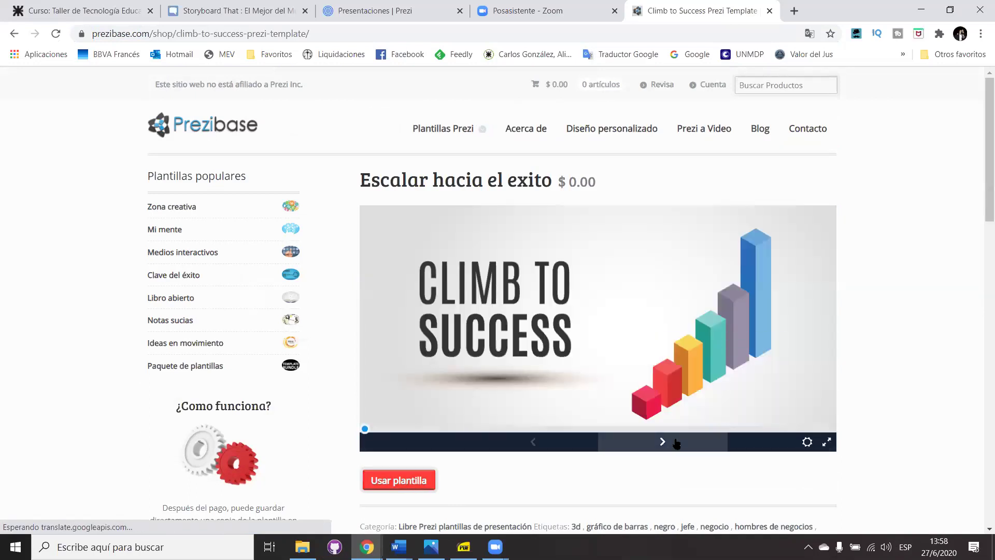
click(676, 440)
click(676, 439)
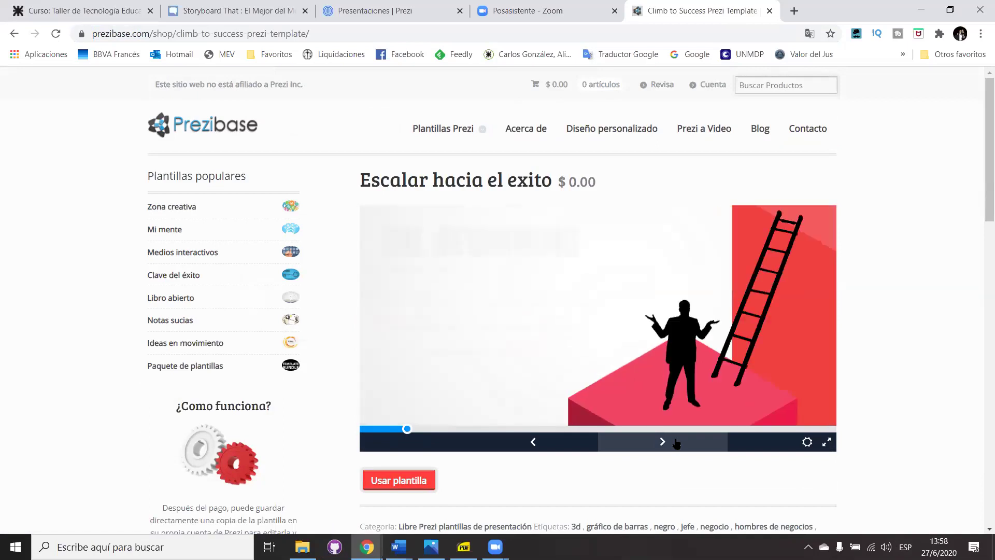
click(676, 441)
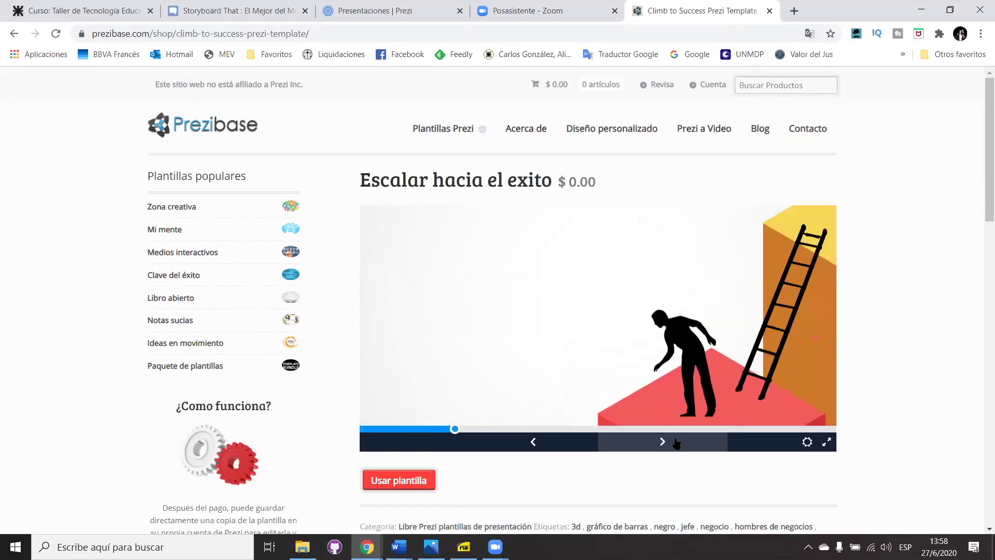
click(675, 442)
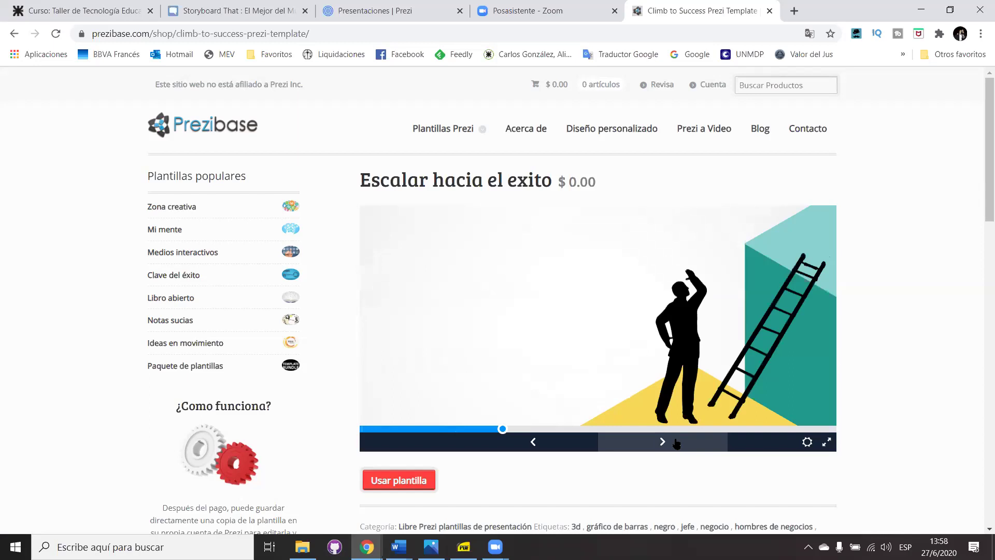
click(676, 442)
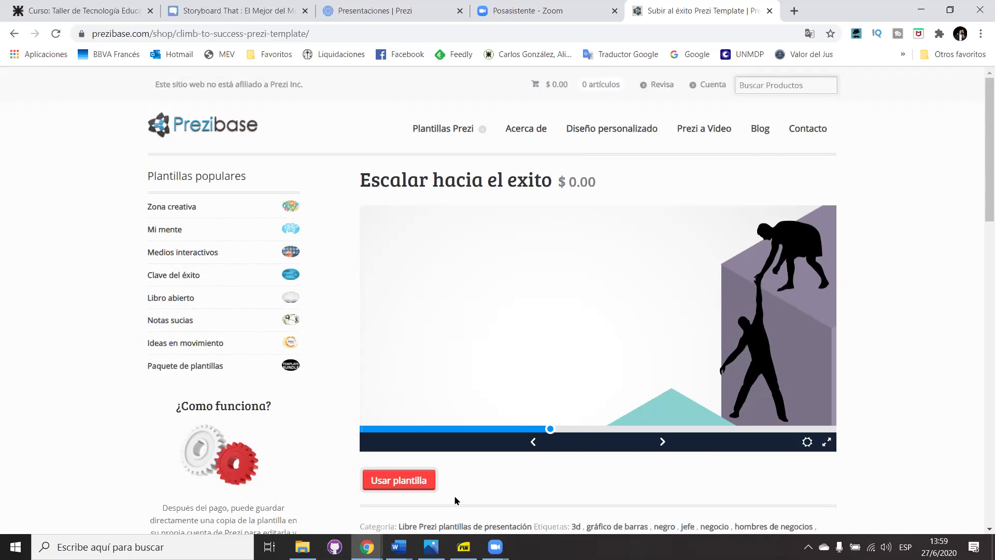
- Try to use the Climb to Success template and close the dialog that opens
click(408, 482)
click(423, 479)
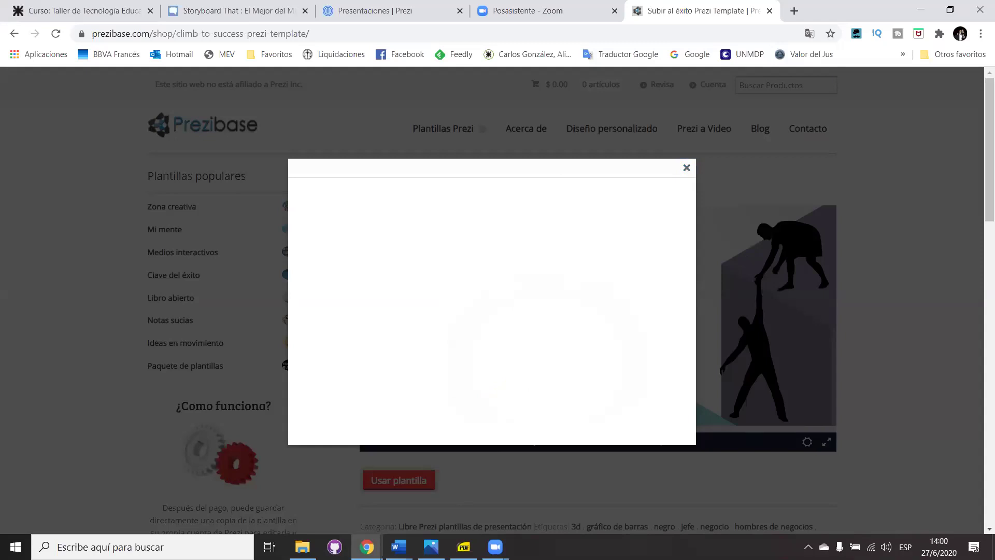
click(496, 547)
click(557, 487)
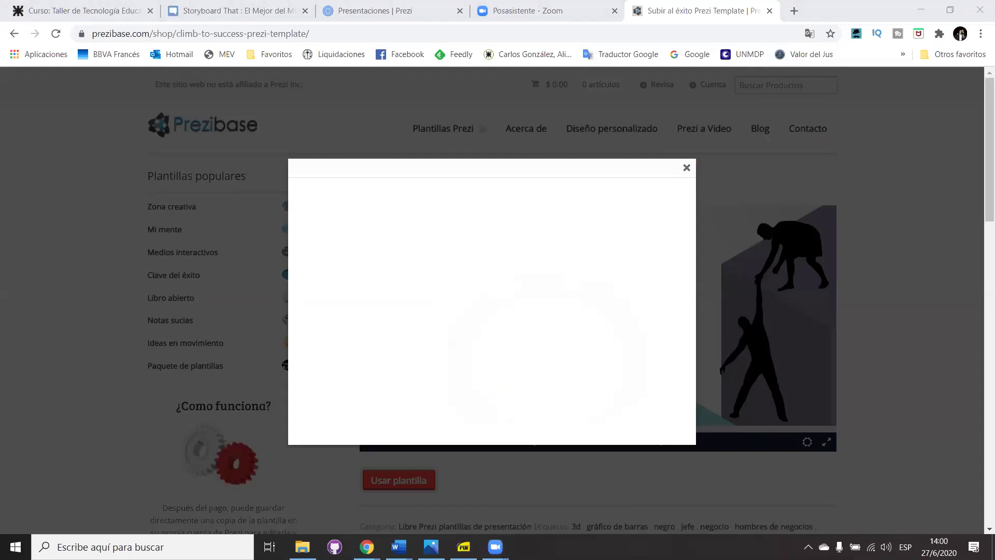
mouse_move(496, 547)
click(687, 168)
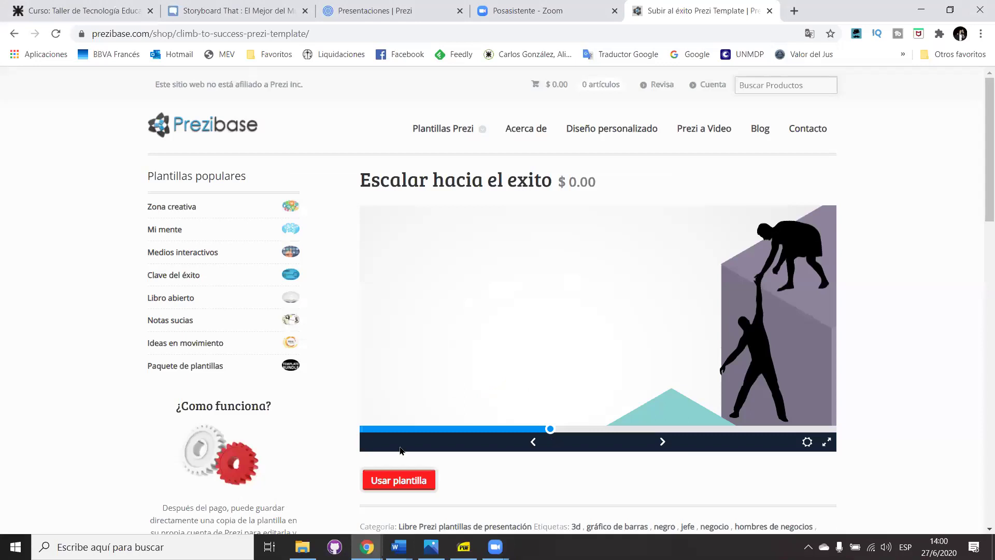
- Reload the template page, try again to use the Climb to Success template and dismiss its dialog
click(522, 317)
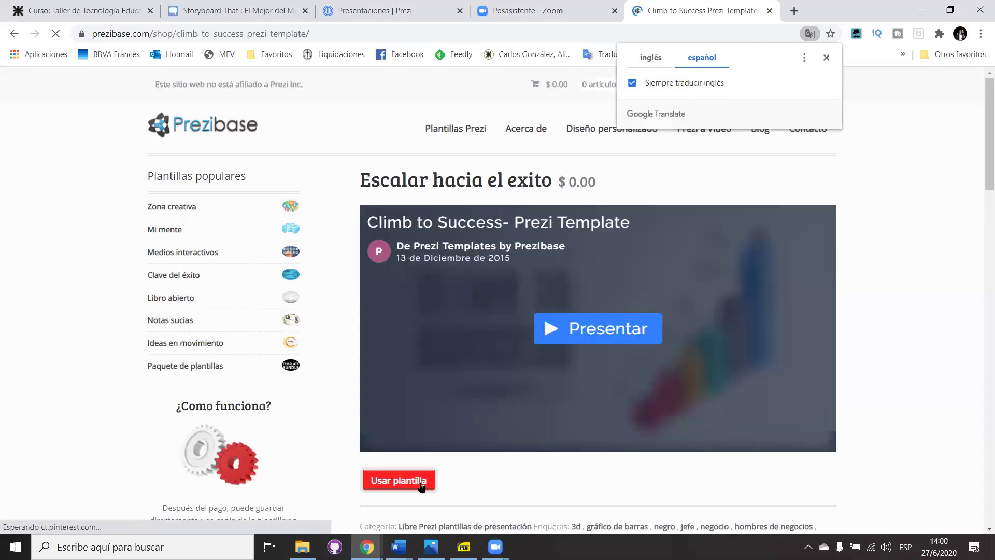
click(421, 483)
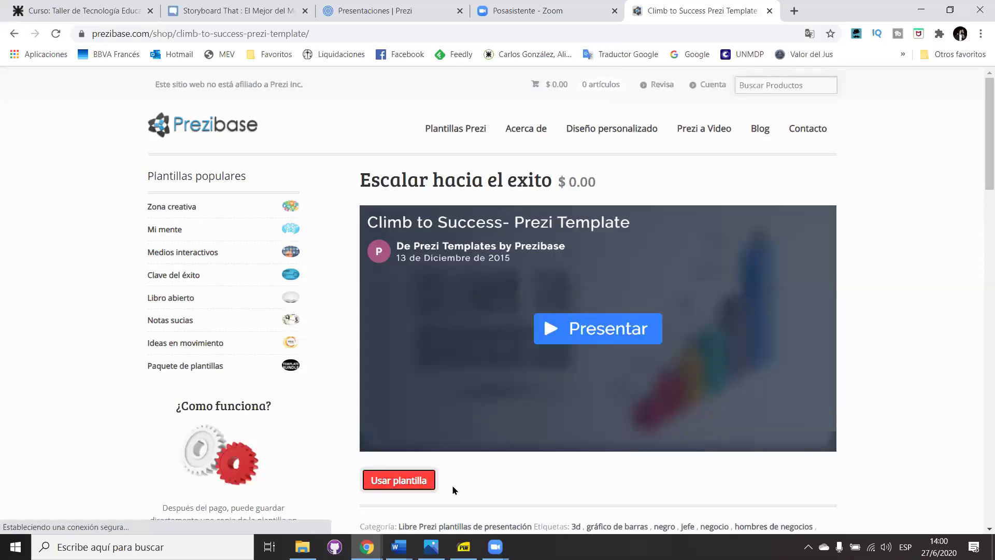
click(421, 485)
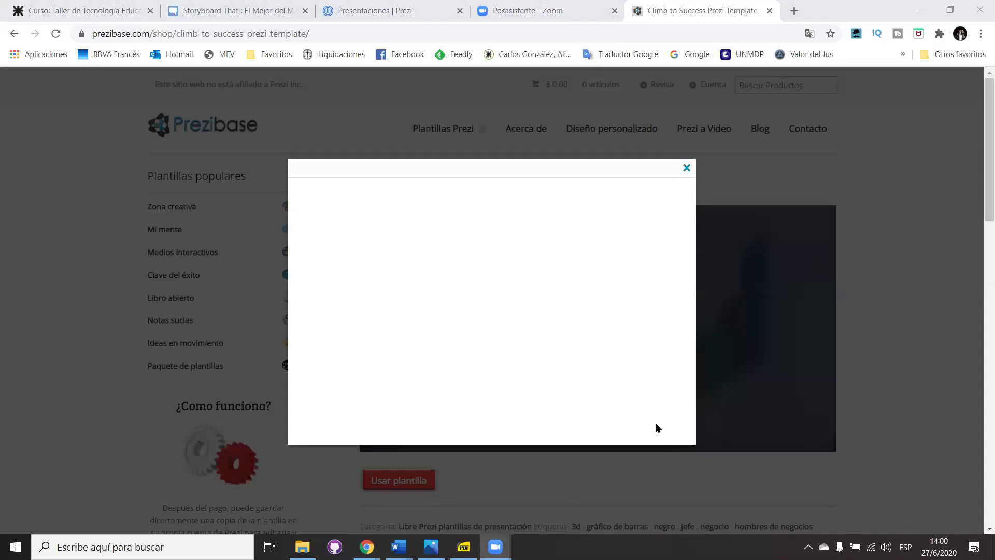
click(704, 294)
- Look over the template's description and related products, and return to its preview
drag(981, 224, 980, 376)
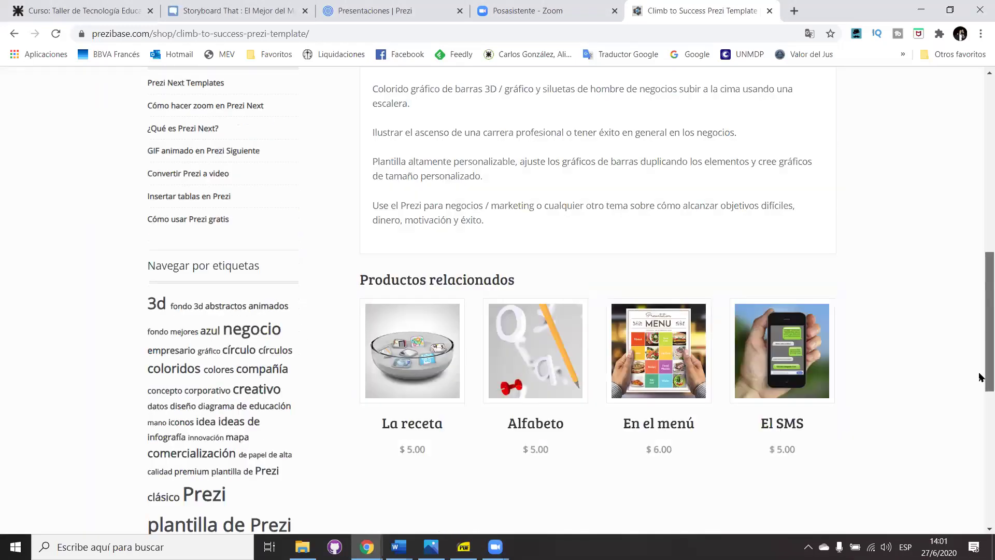
click(979, 240)
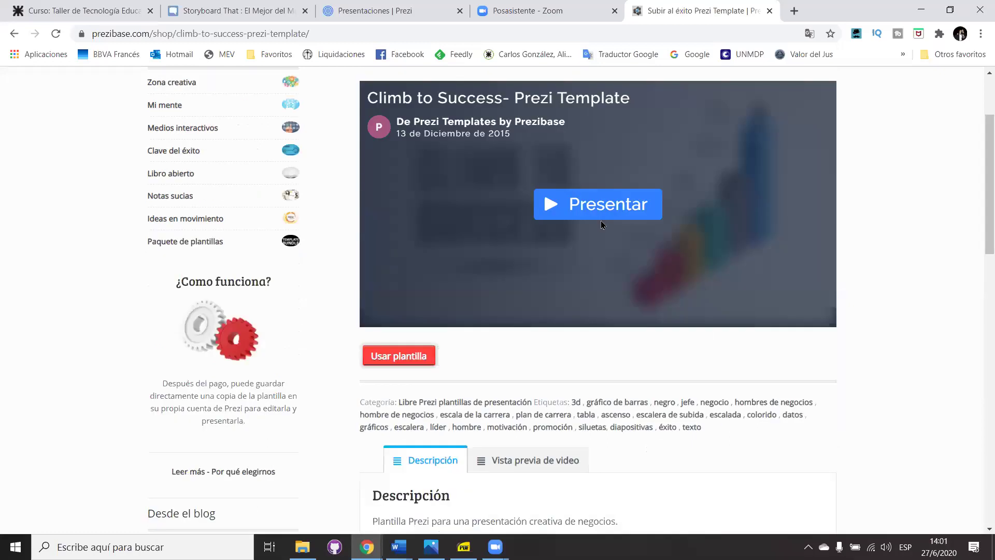
- Start the Climb to Success preview, and try once more to use the template, dismissing its dialog
click(819, 326)
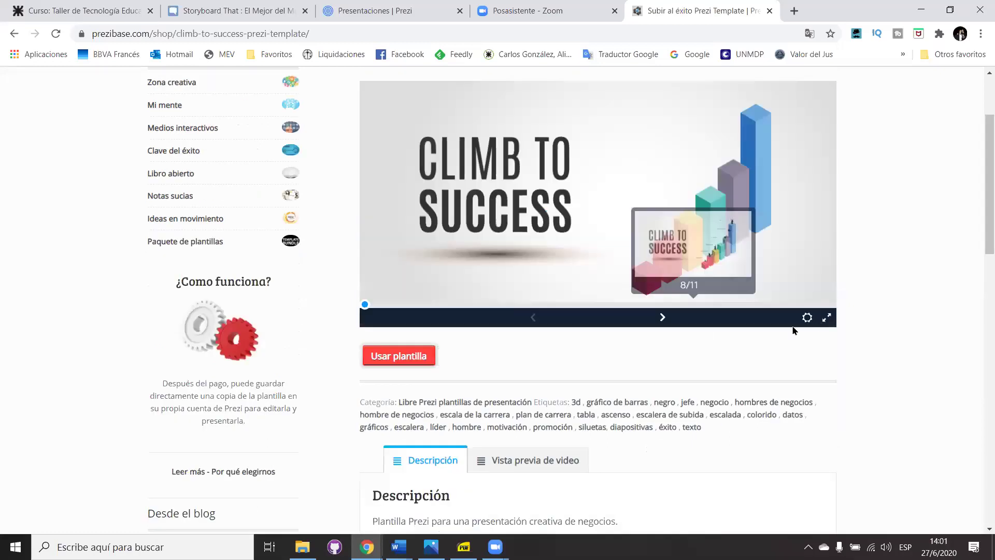
click(432, 363)
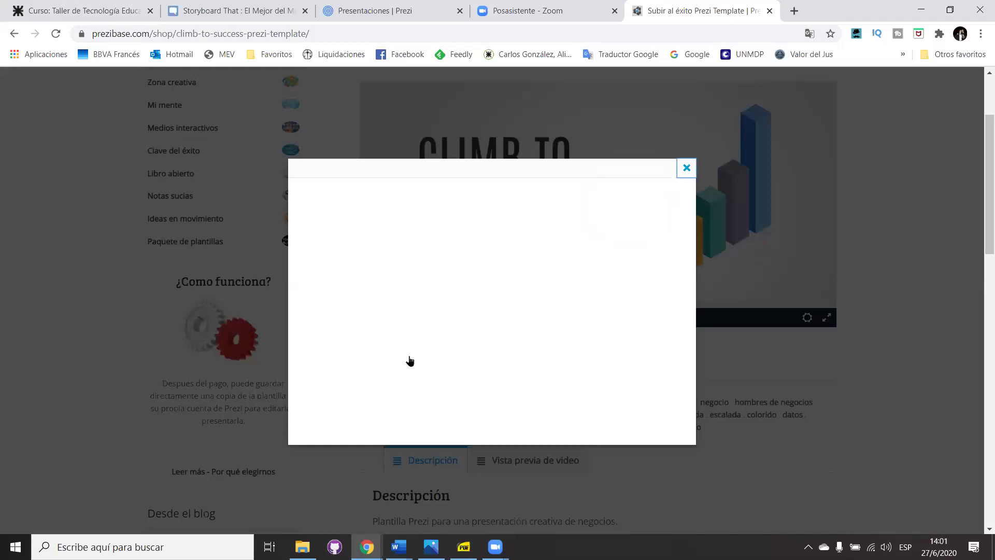
click(712, 329)
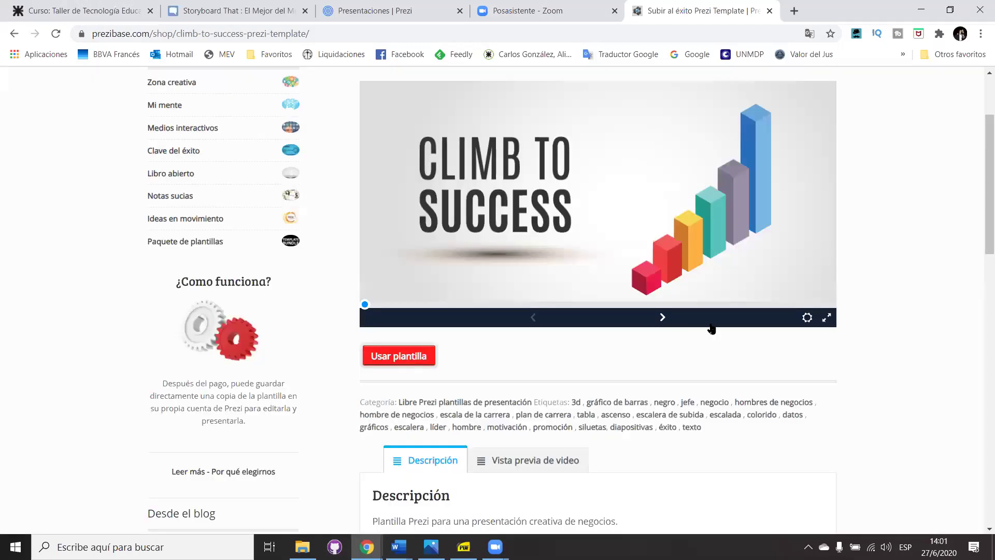
- Check the preview's autoplay options and look through the template page down to its footer links
click(808, 318)
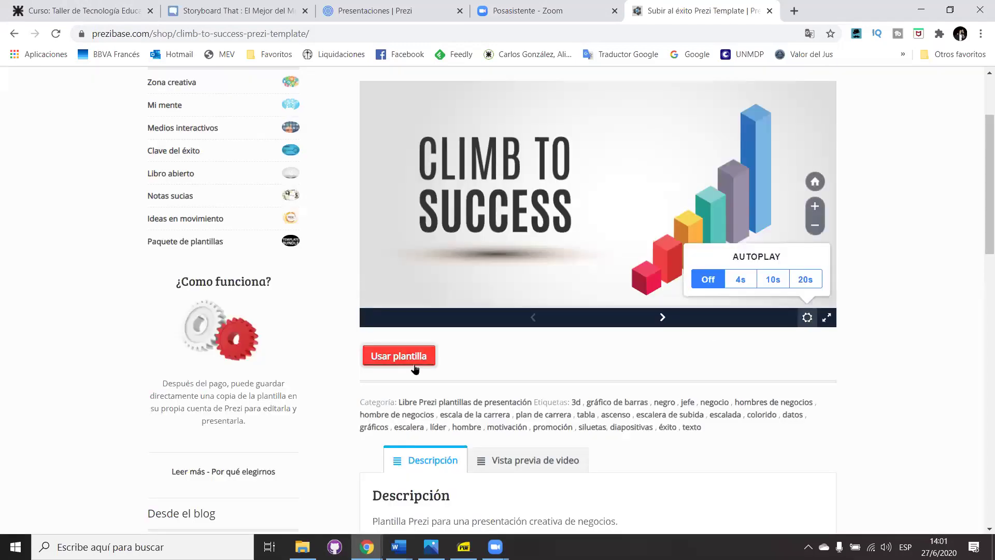
click(516, 391)
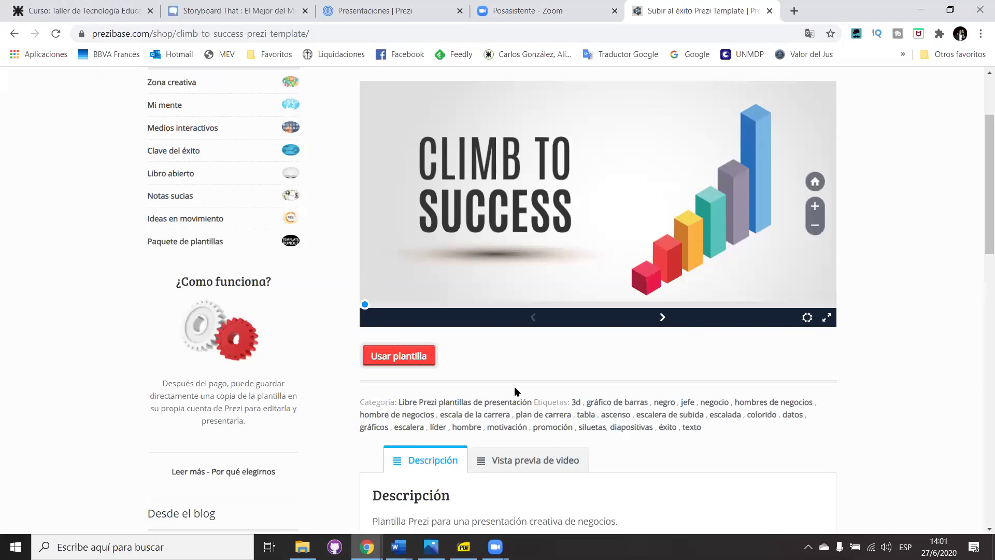
scroll(516, 391, down, 3)
scroll(516, 392, down, 3)
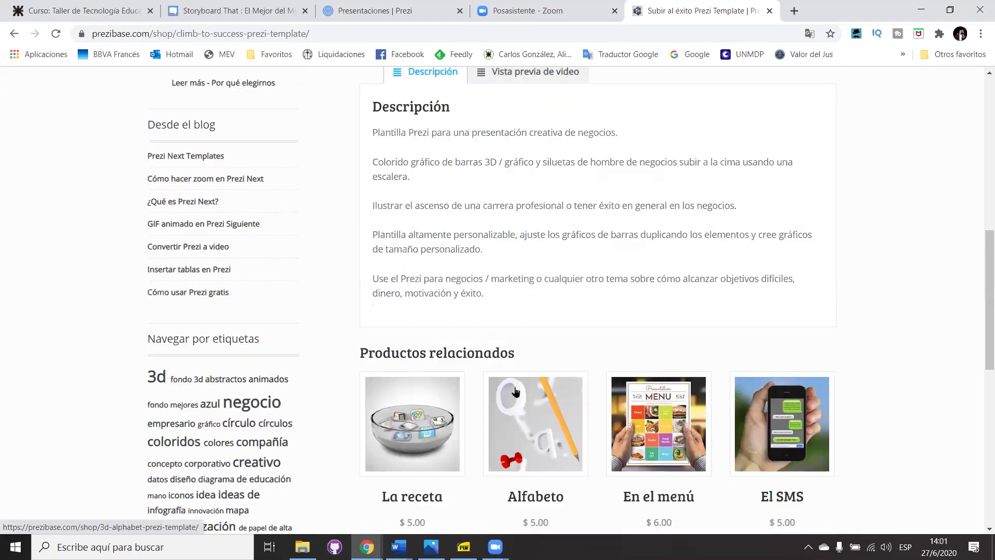
scroll(515, 391, down, 6)
scroll(515, 391, down, 2)
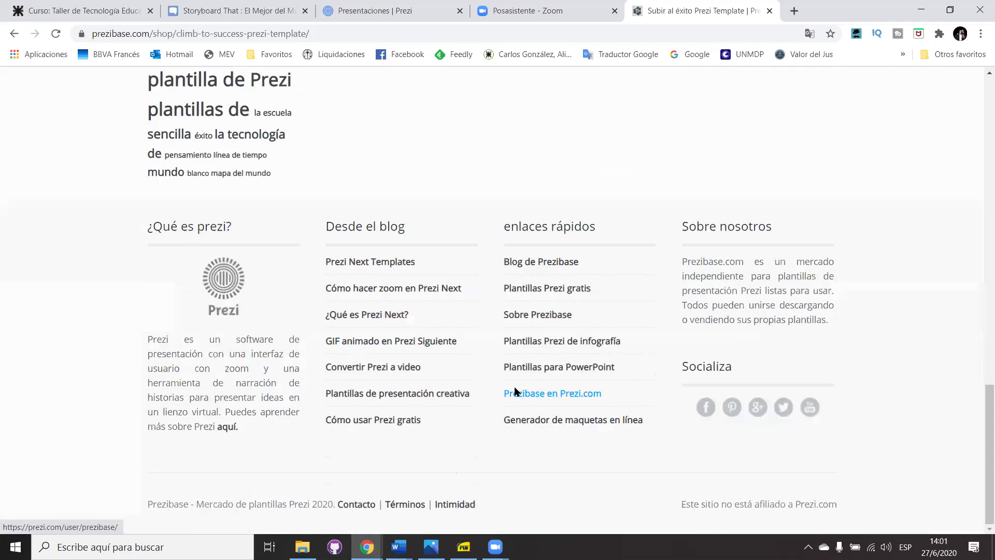
key(Home)
- Check the Prezi dashboard, then return to the Climb to Success page and try again to use the template
click(349, 11)
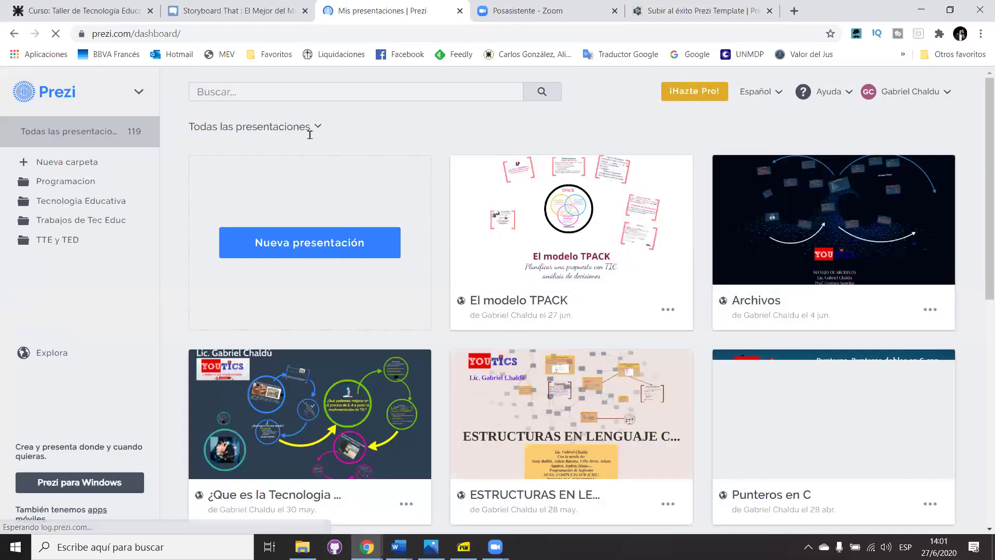
click(690, 7)
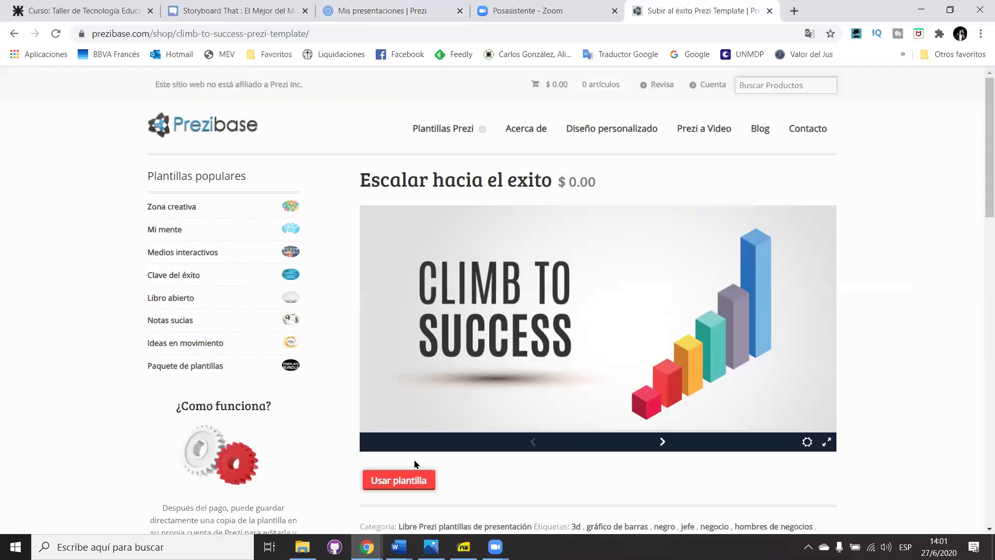
click(407, 479)
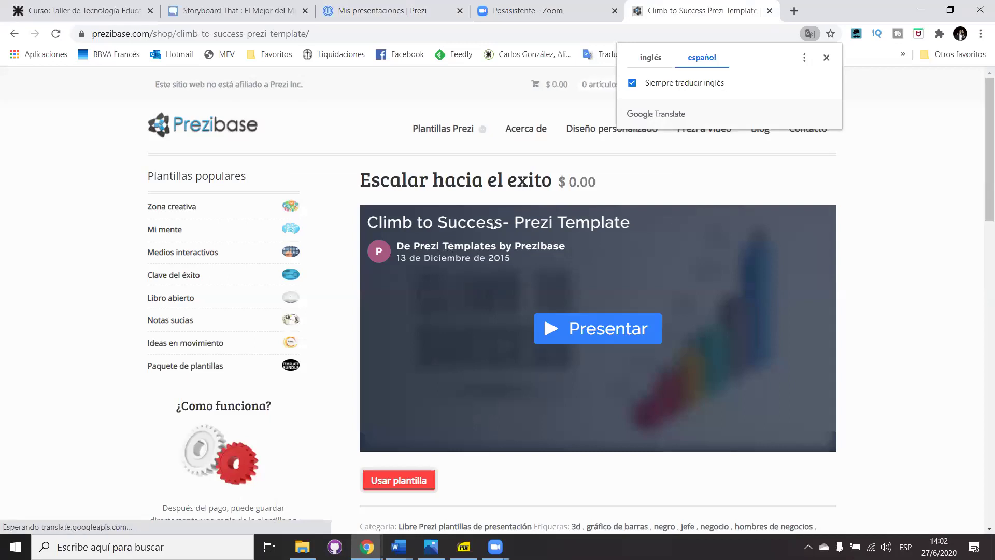
click(413, 492)
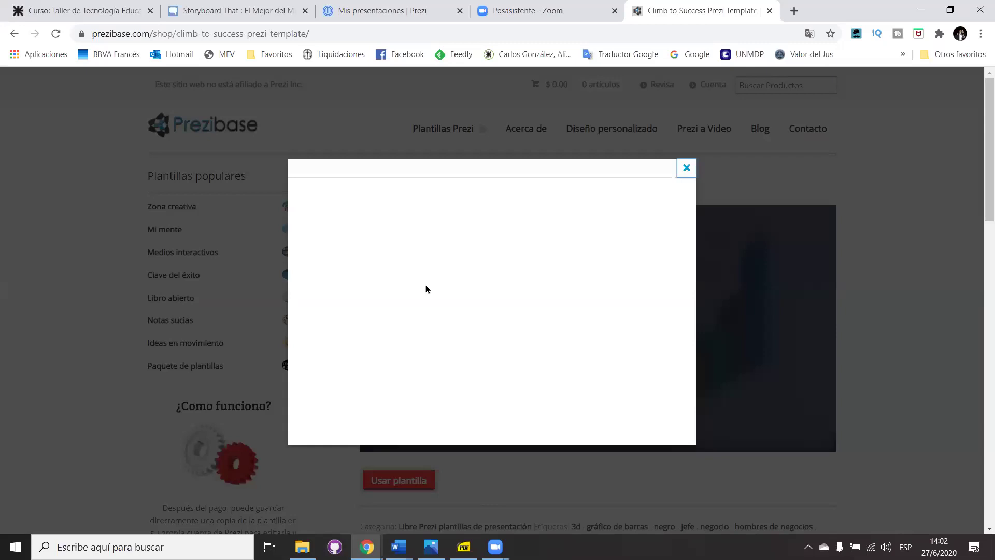
- Return to the Prezi dashboard and open the choice between Prezi Next and Prezi
click(392, 10)
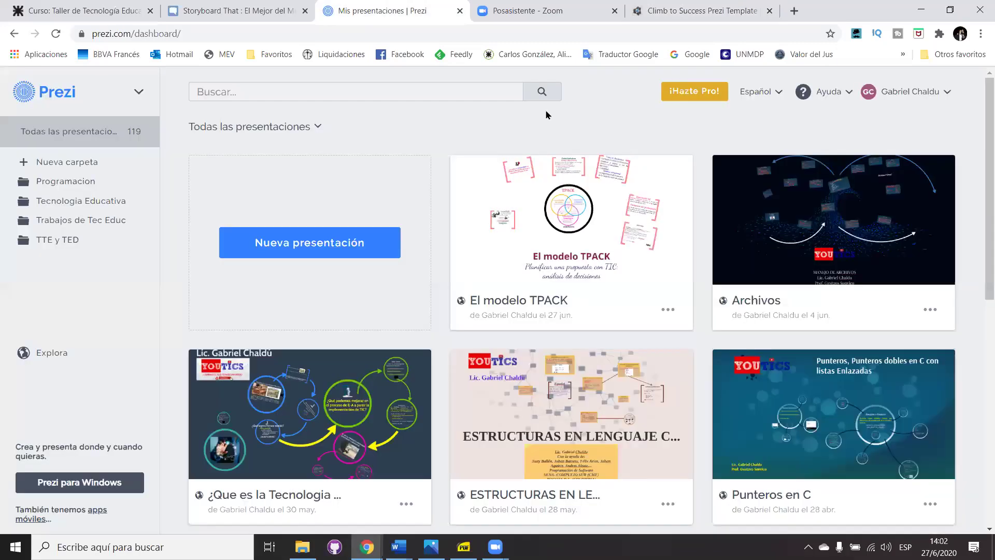
click(591, 308)
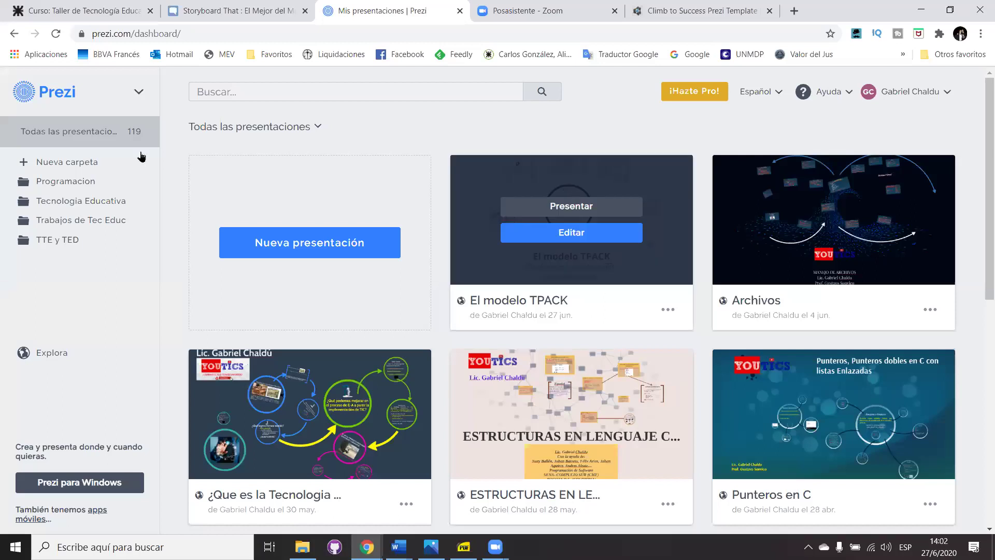
click(138, 92)
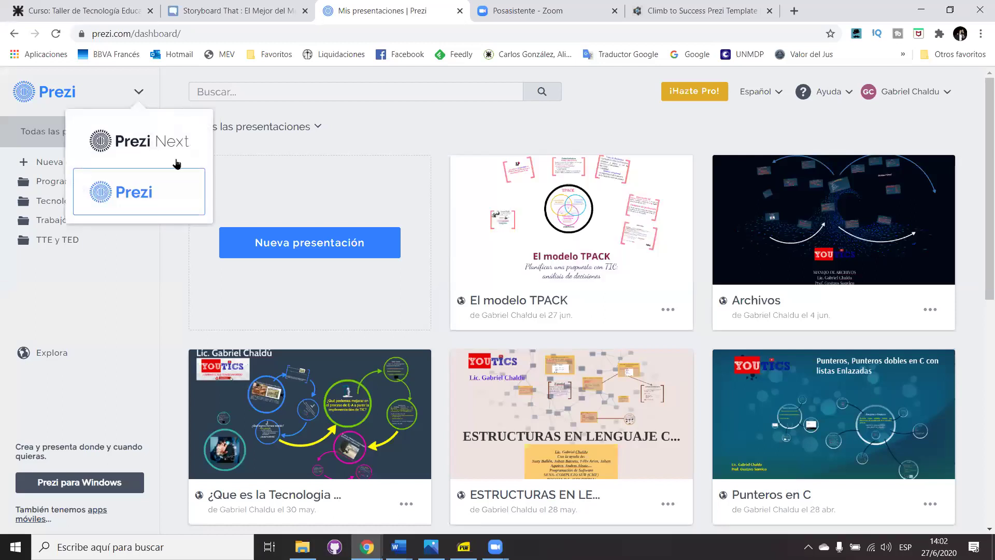
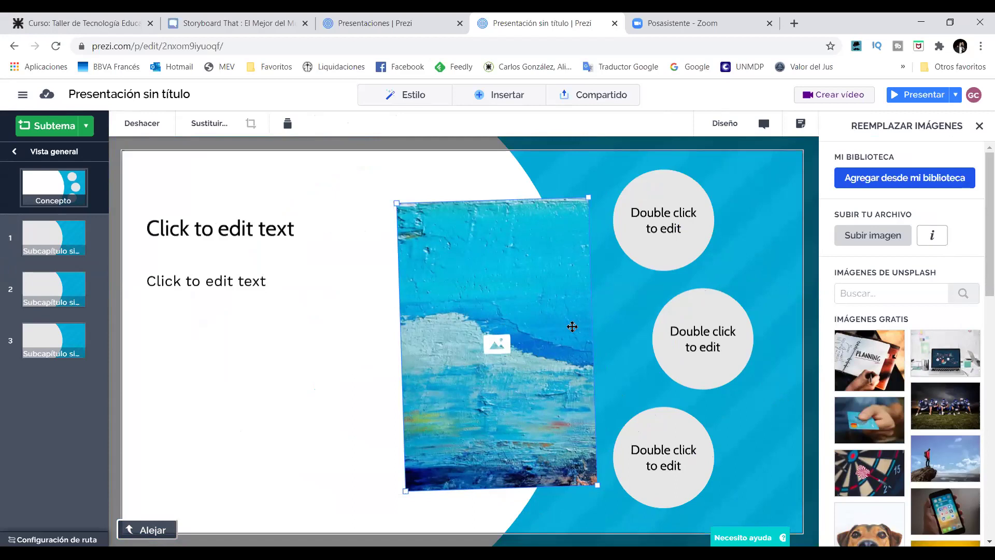
- Delete the blue painting image from the Concepto topic slide
click(541, 303)
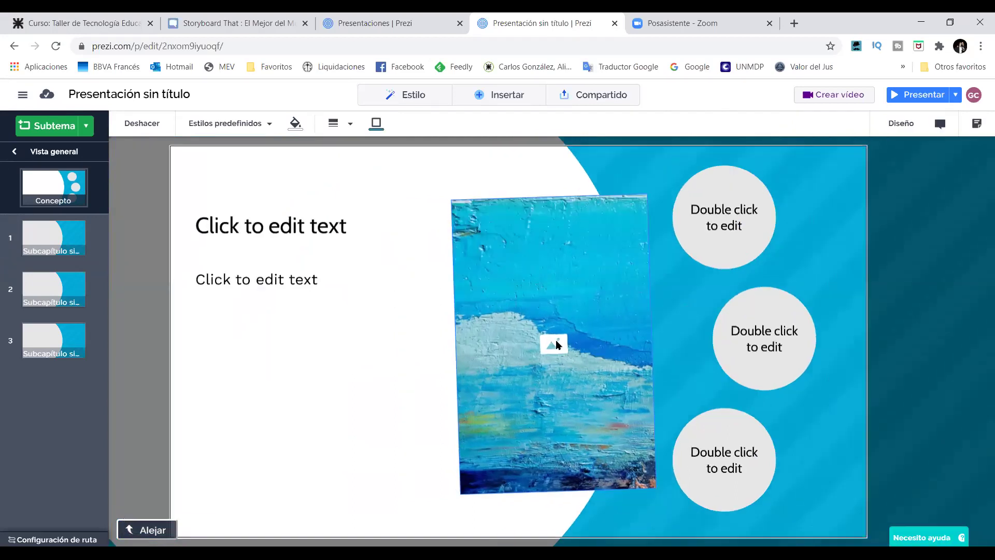
click(570, 357)
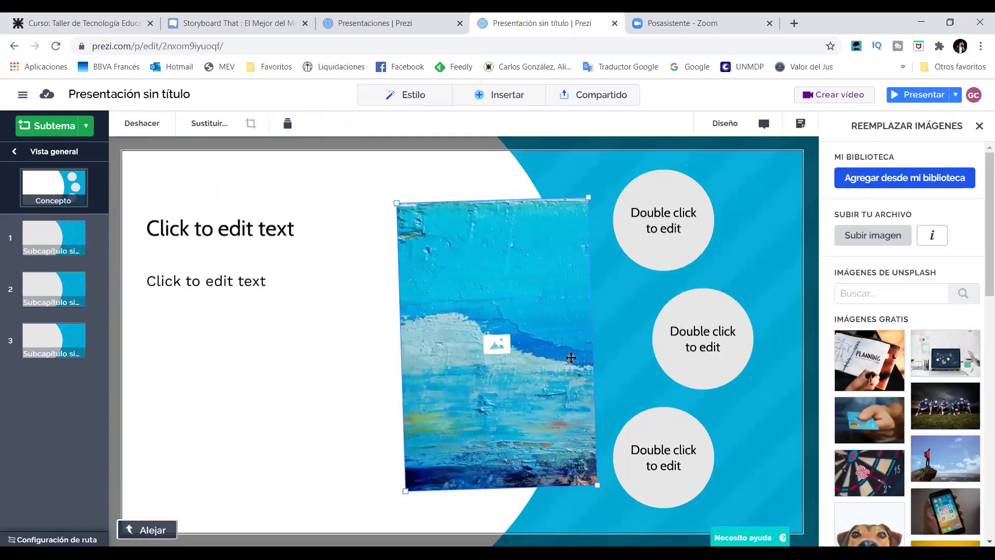
key(Delete)
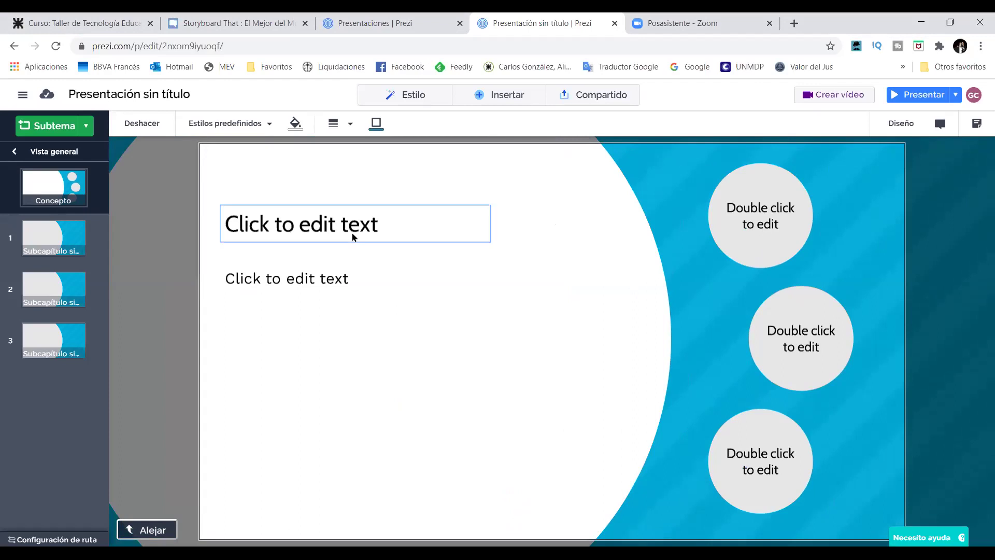
- Replace the title placeholder on the Concepto slide with "Concepto" and enlarge the title text
click(389, 224)
click(390, 227)
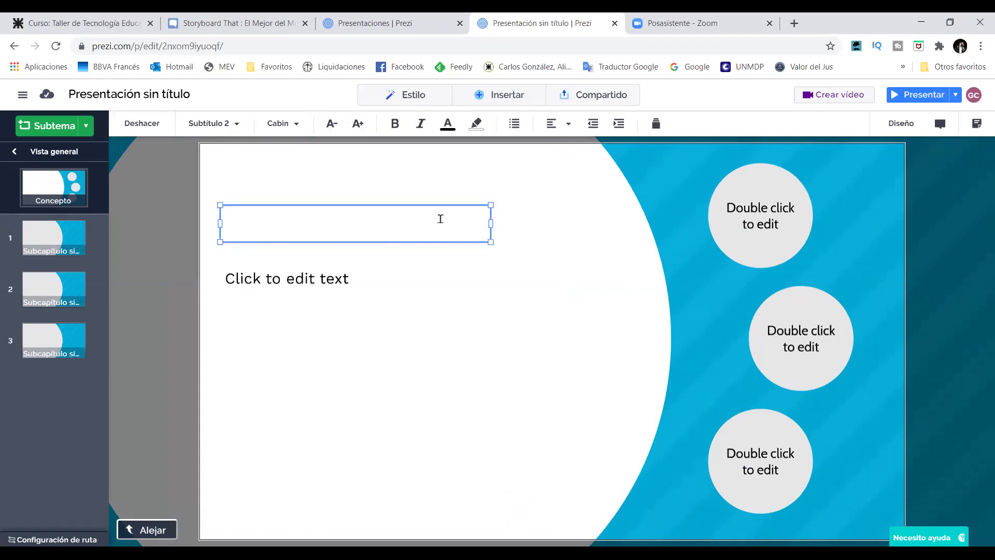
text(Concepto)
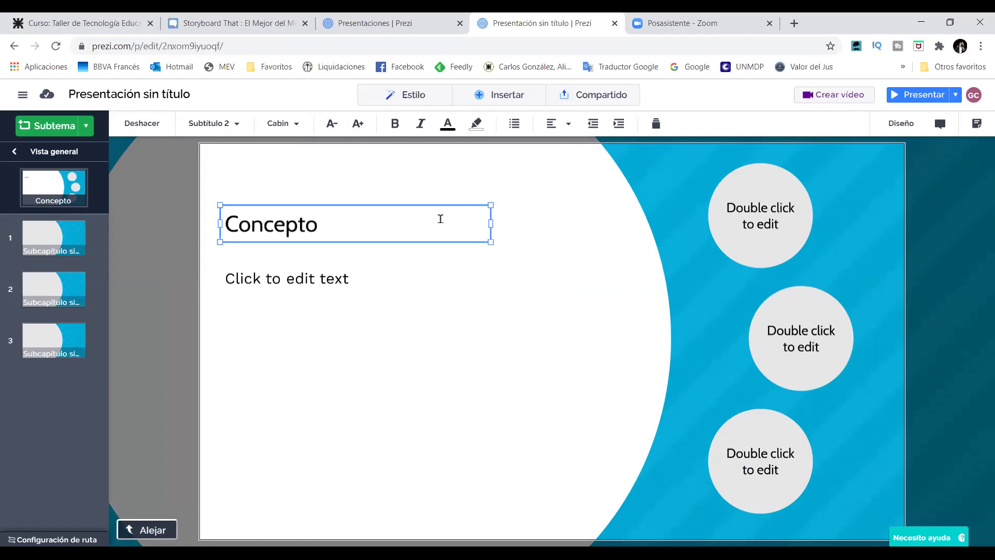
drag(490, 224, 389, 186)
- Leave the Concepto topic and view the presentation overview
click(422, 278)
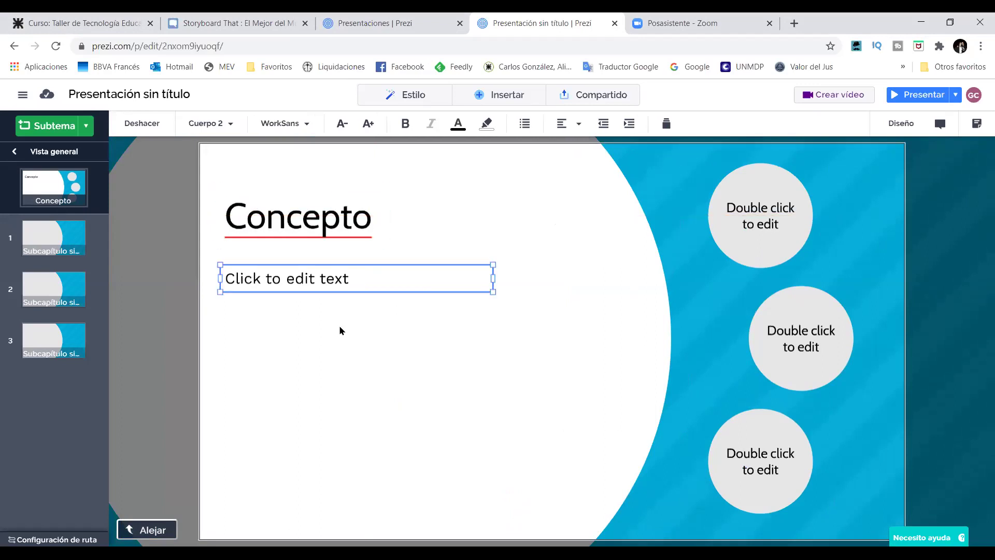
key(Escape)
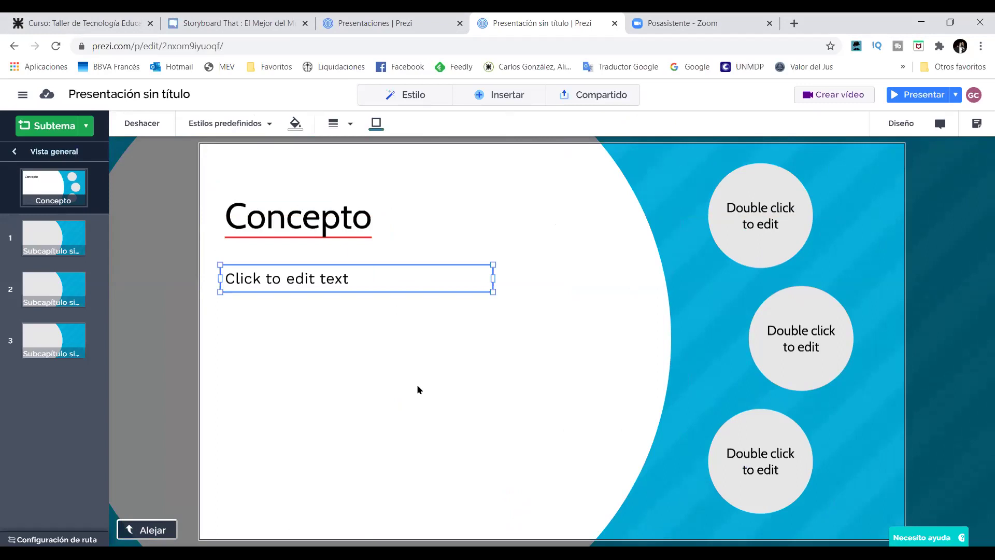
key(Escape)
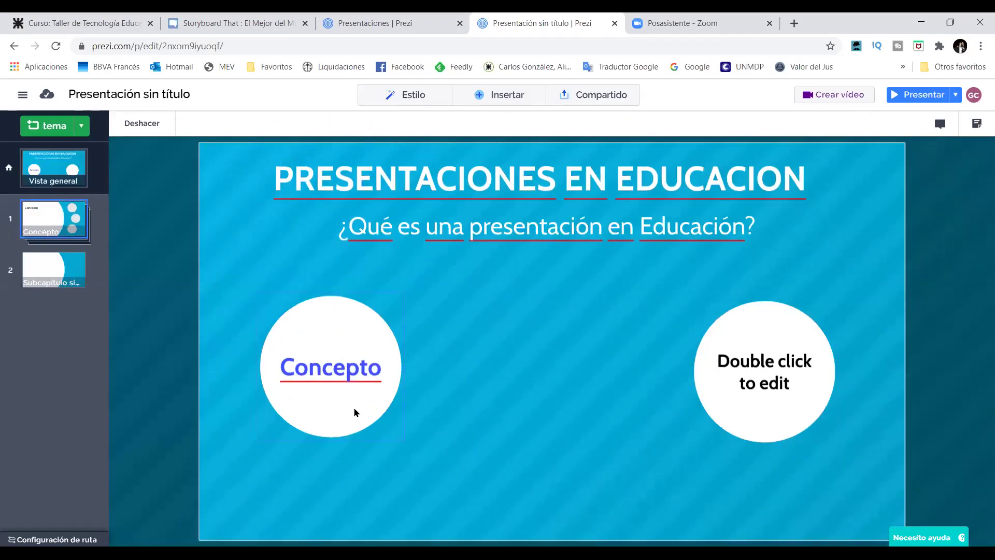
- Reopen the Concepto topic and narrow its title box to fit the text
click(42, 222)
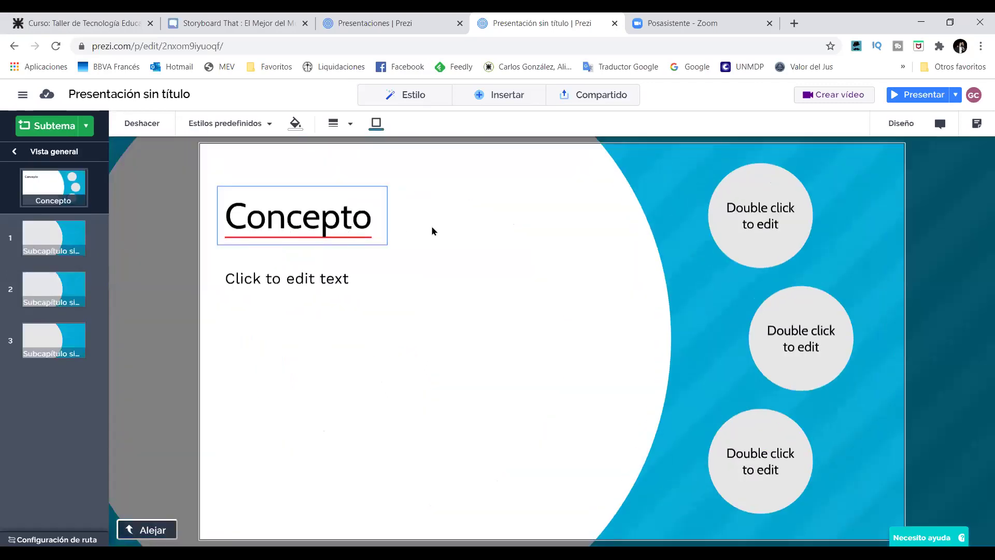
click(383, 216)
drag(383, 216, 378, 216)
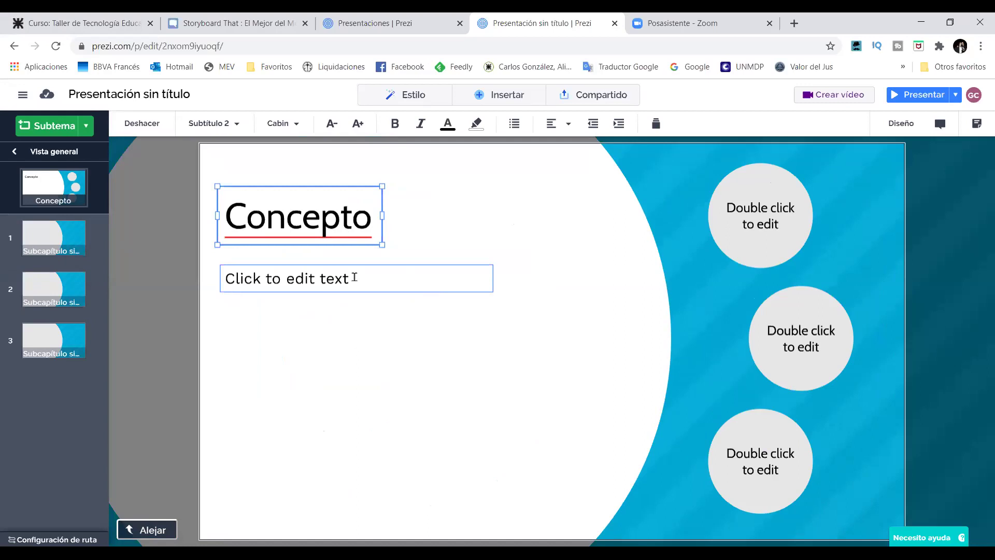
- Fill the body placeholder with "a. Una sucesión de diapositivas que suponen una forma de organizar los CONTENIDOS para ser mostrados en el aula." and widen it
click(337, 278)
text(a. Una sucesión de diapositivas que suponen una forma de organizar los CONTENIDOS para ser mostrados en el aula.)
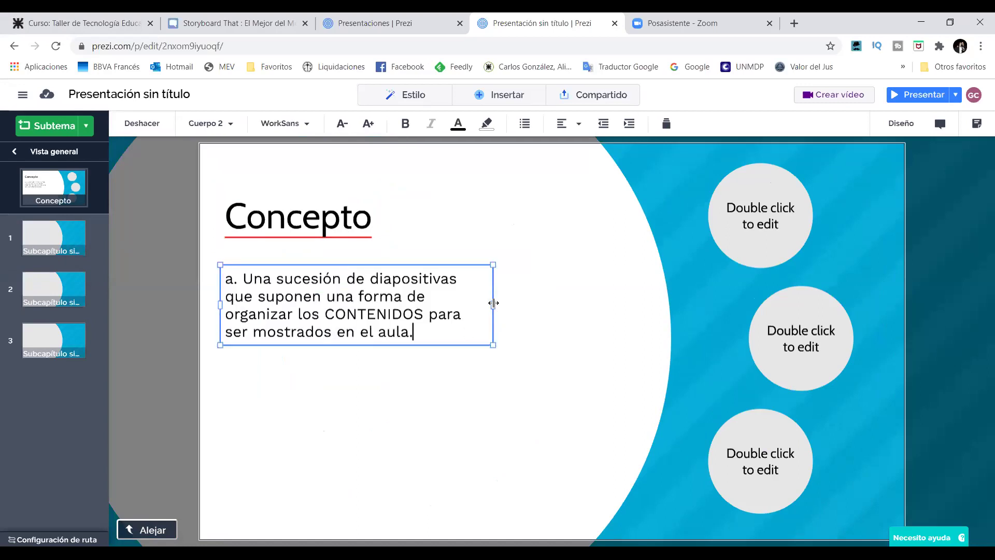
drag(550, 298, 555, 298)
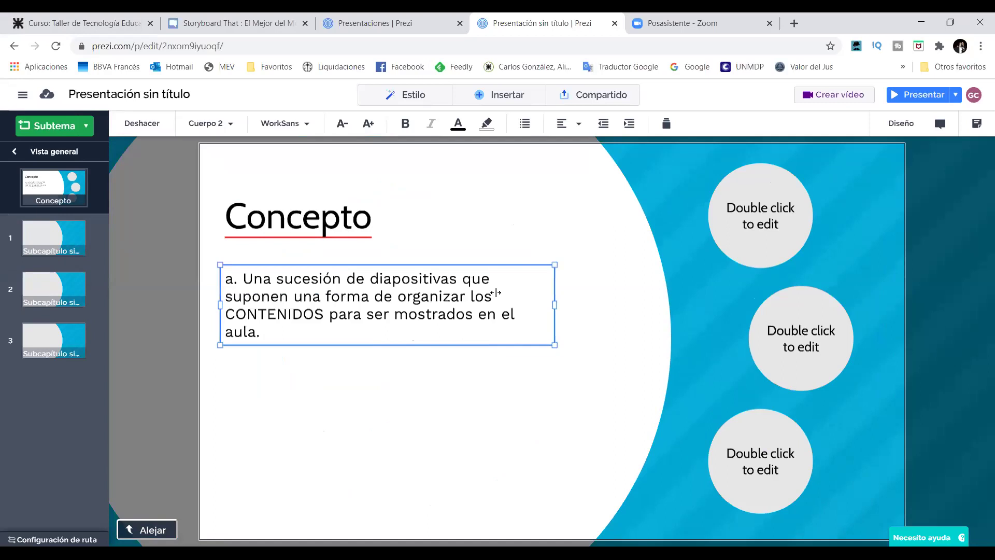
- Remove the "a." prefix so the body text begins with "Una sucesión de diapositivas"
double_click(257, 278)
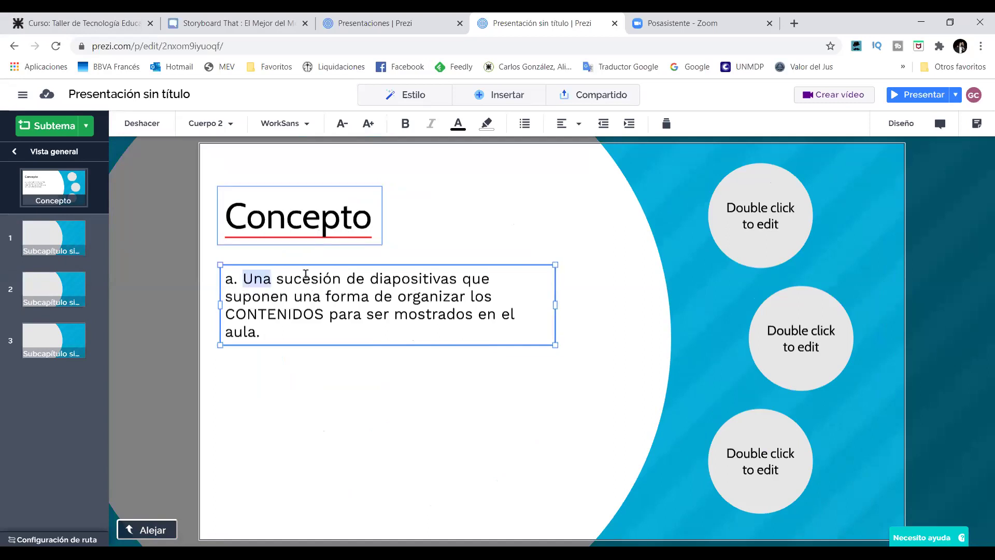
key(Left)
key(BackSpace)
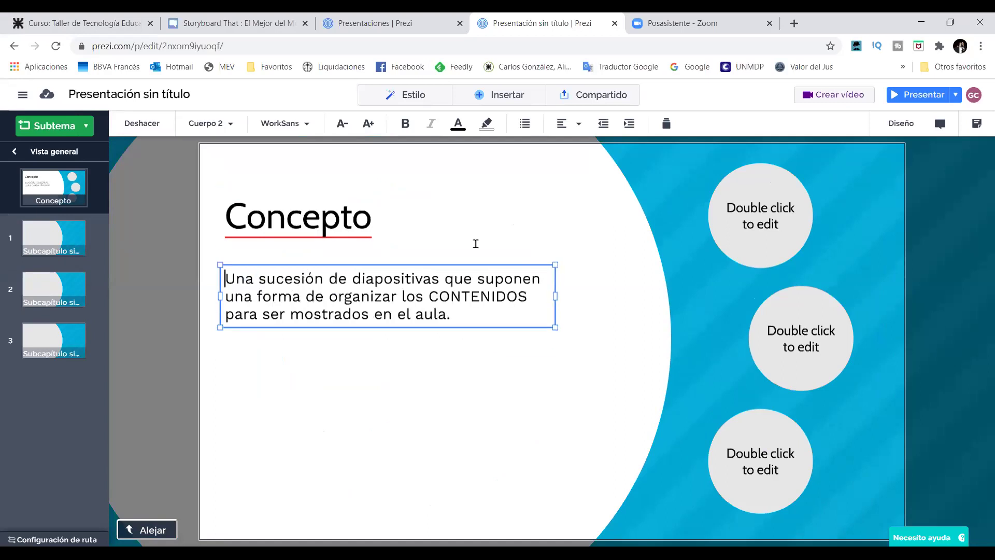
- Enlarge the body text to nearly the full width of the white area and move it slightly lower under the title
drag(555, 265, 652, 248)
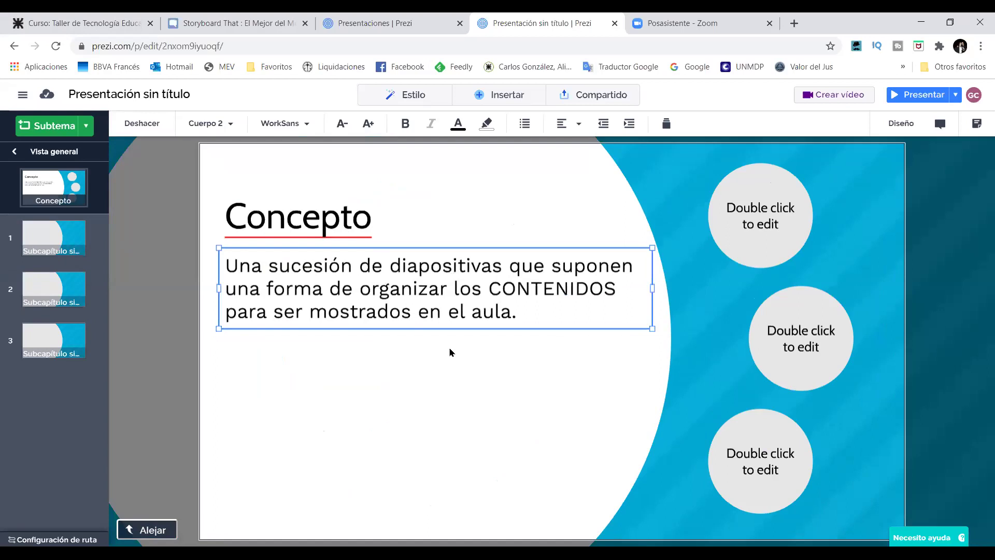
drag(470, 276, 462, 350)
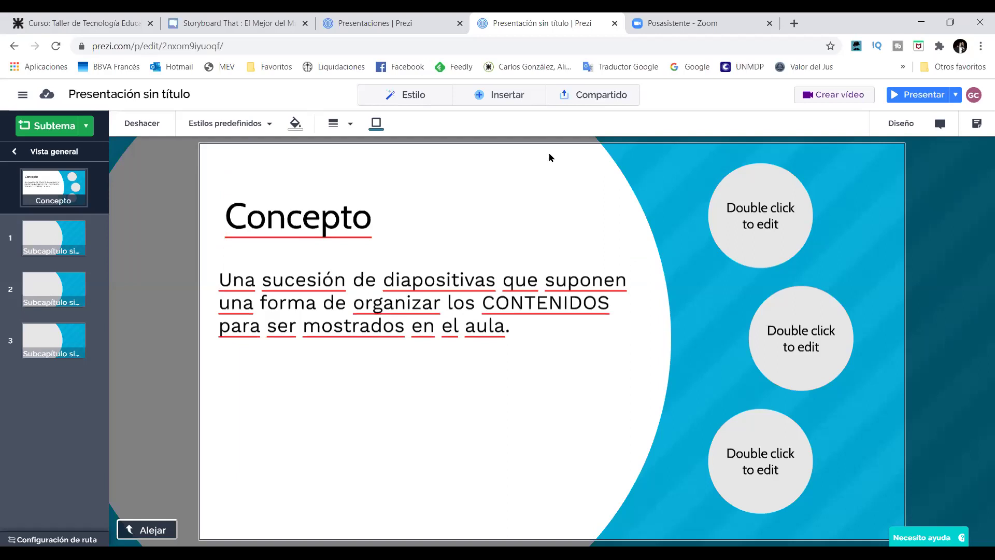
- Look over the available insert and style options for the presentation, and close them without choosing any
click(517, 96)
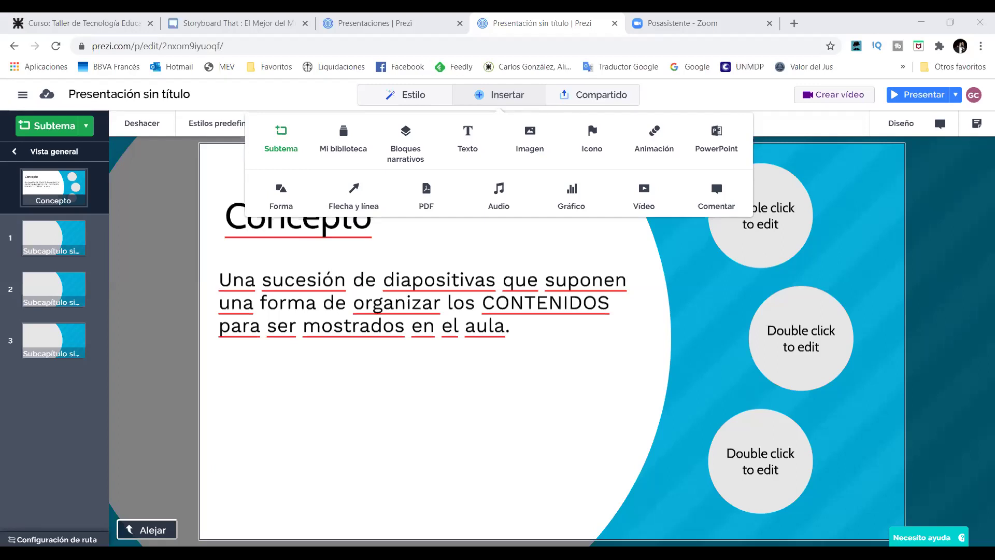
click(438, 489)
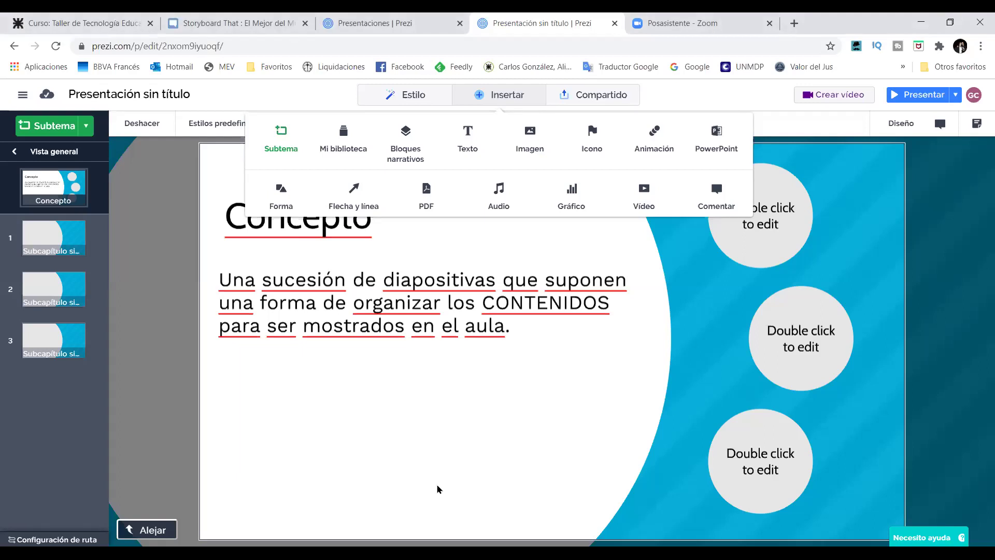
click(491, 97)
click(434, 96)
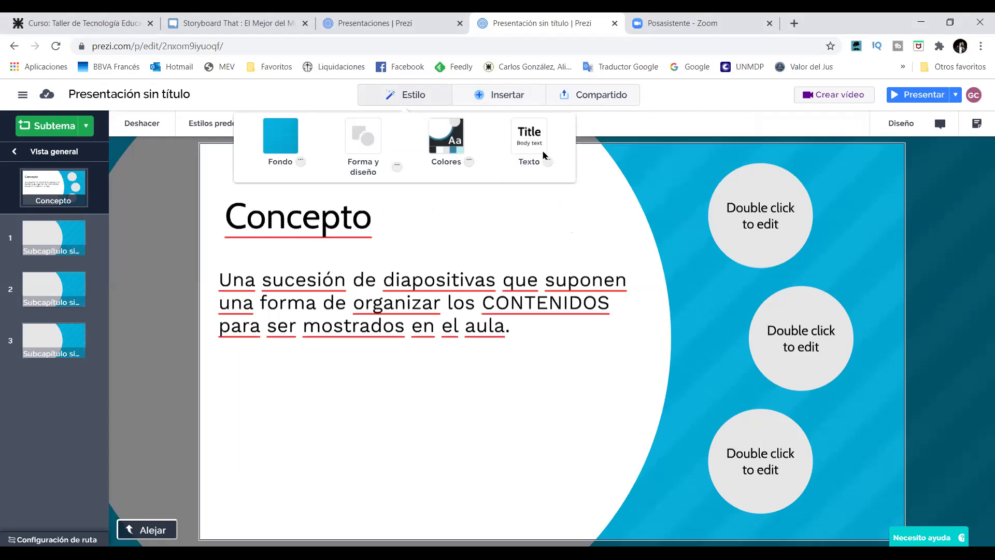
click(661, 95)
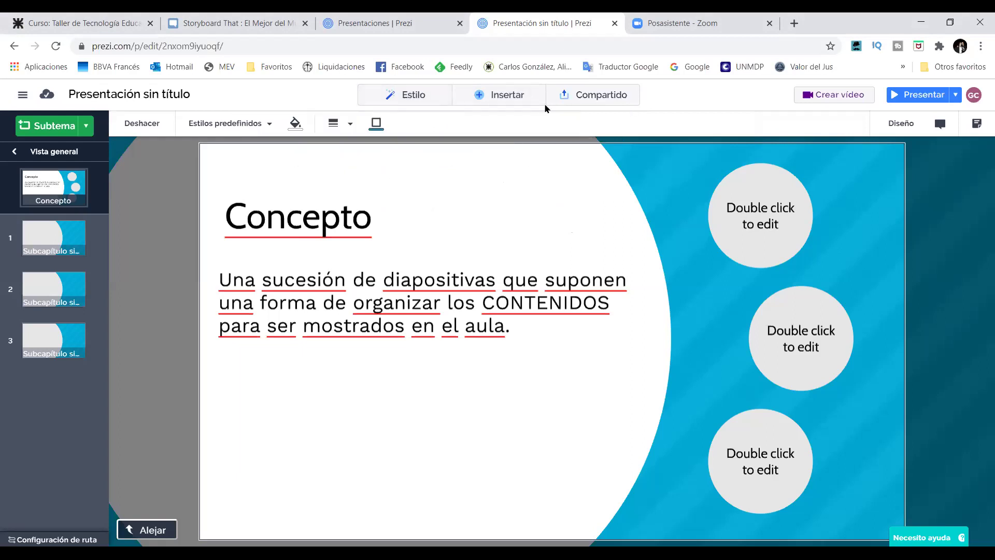
- Insert a text box and place it in the empty white area below the Concepto body paragraph
click(510, 98)
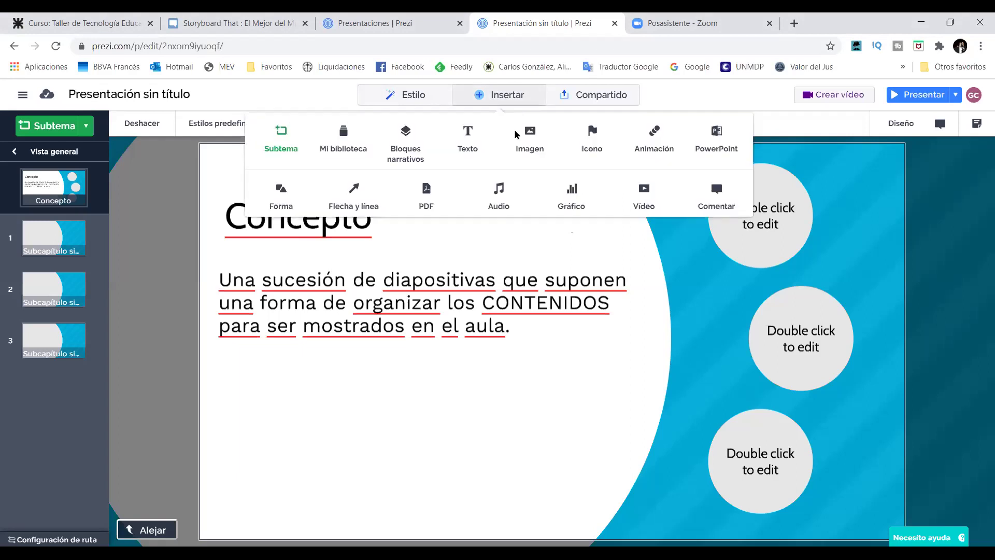
click(468, 133)
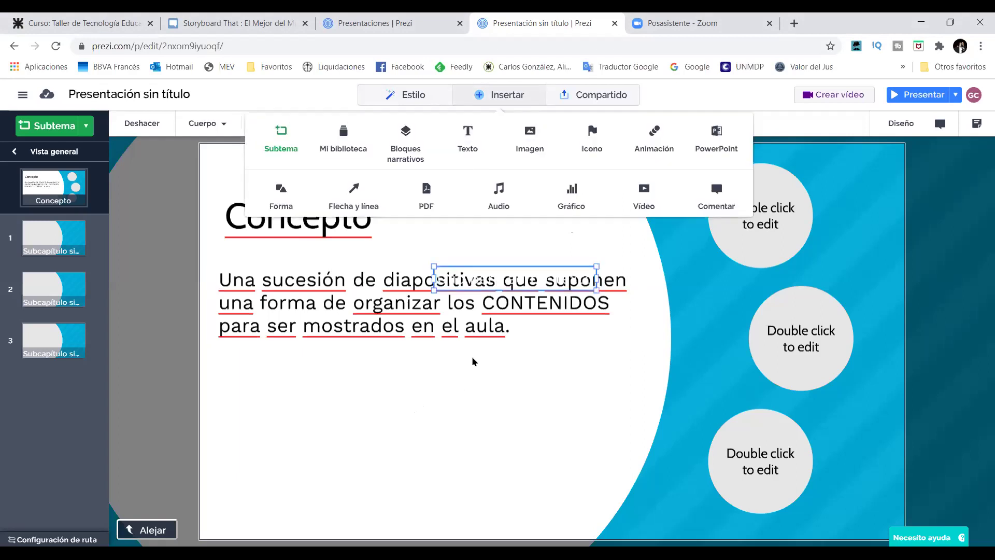
drag(523, 269, 367, 400)
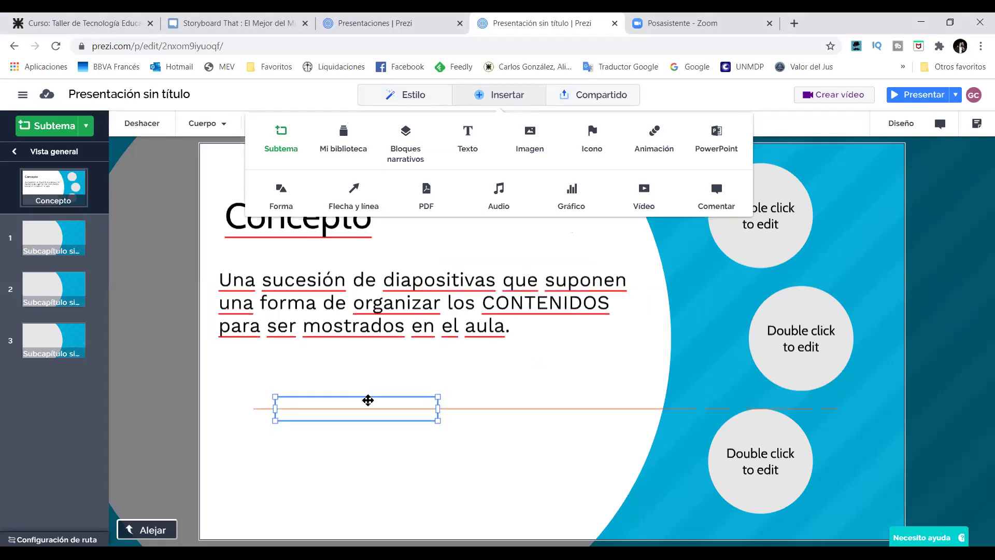
click(366, 425)
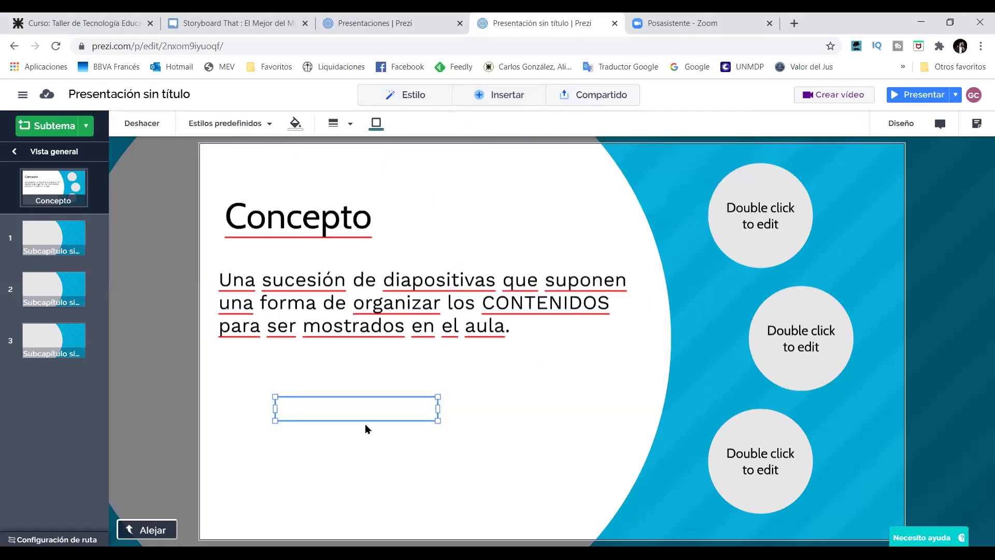
click(514, 100)
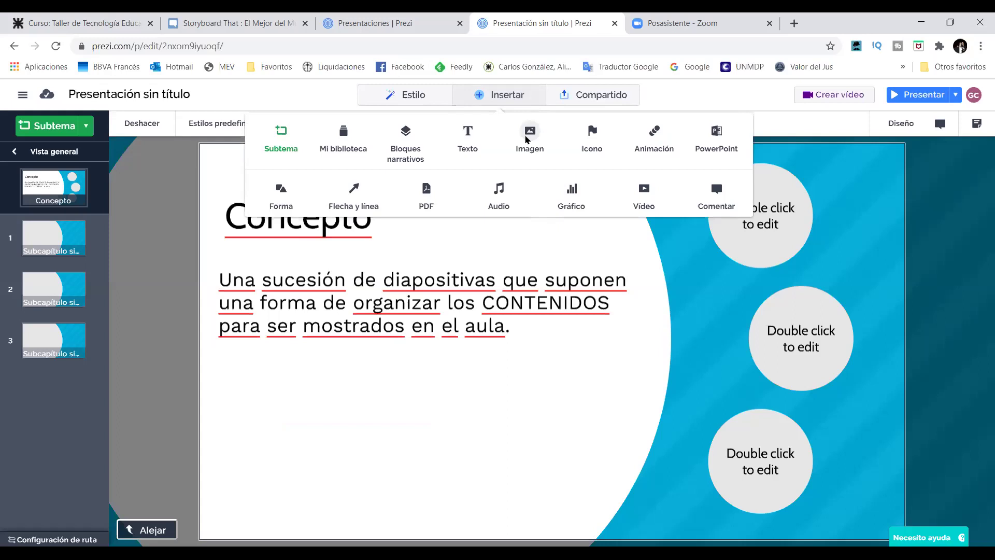
click(549, 353)
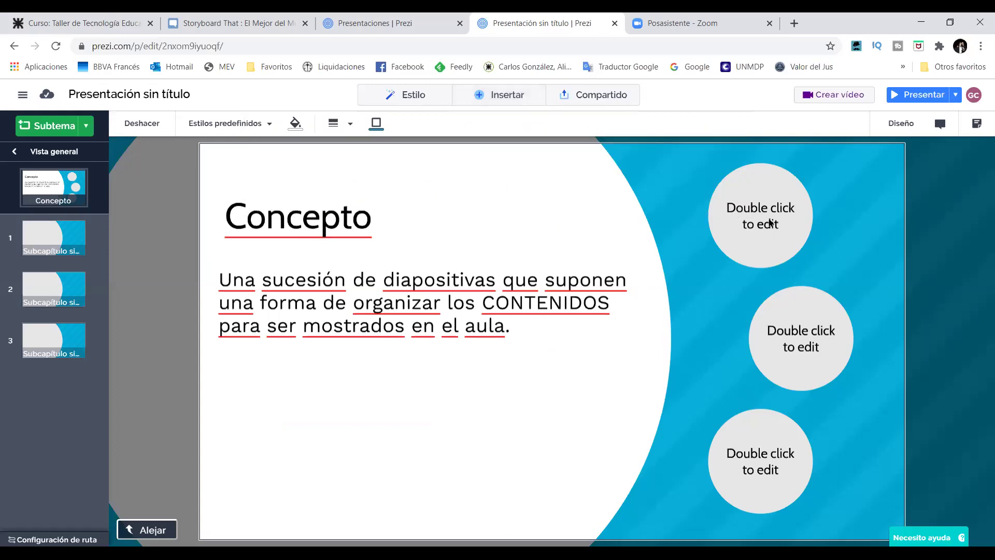
- View the layout of the first subtopic and return to the Concepto topic
click(58, 236)
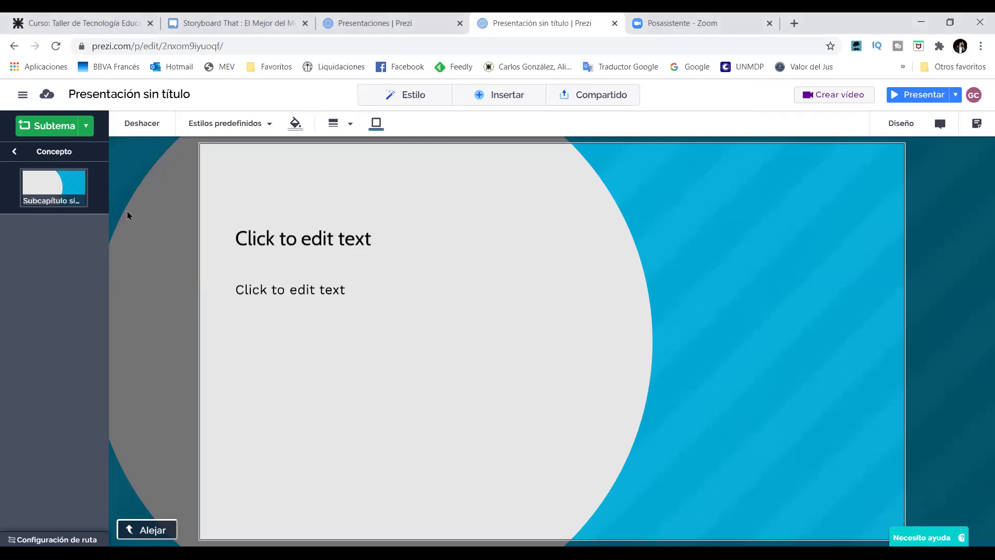
click(29, 152)
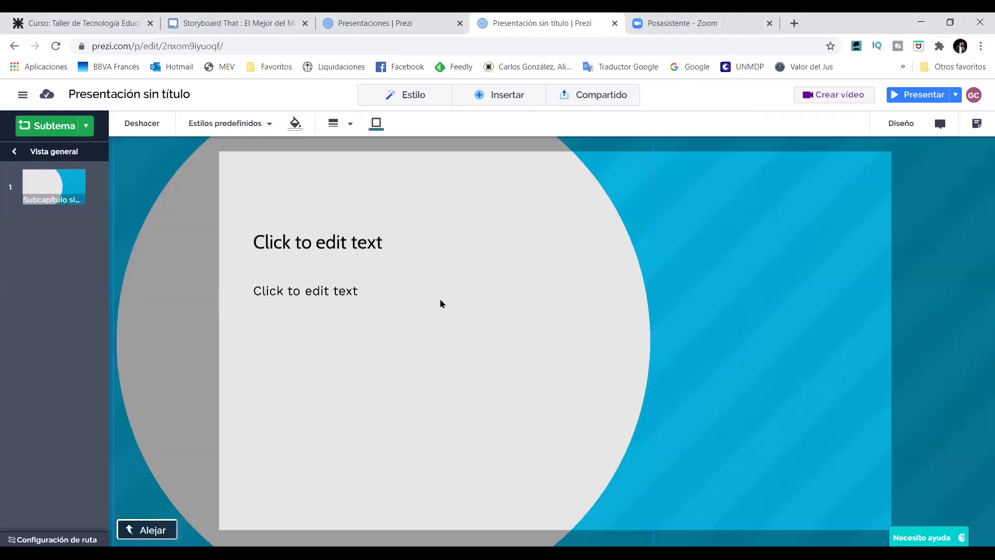
click(530, 355)
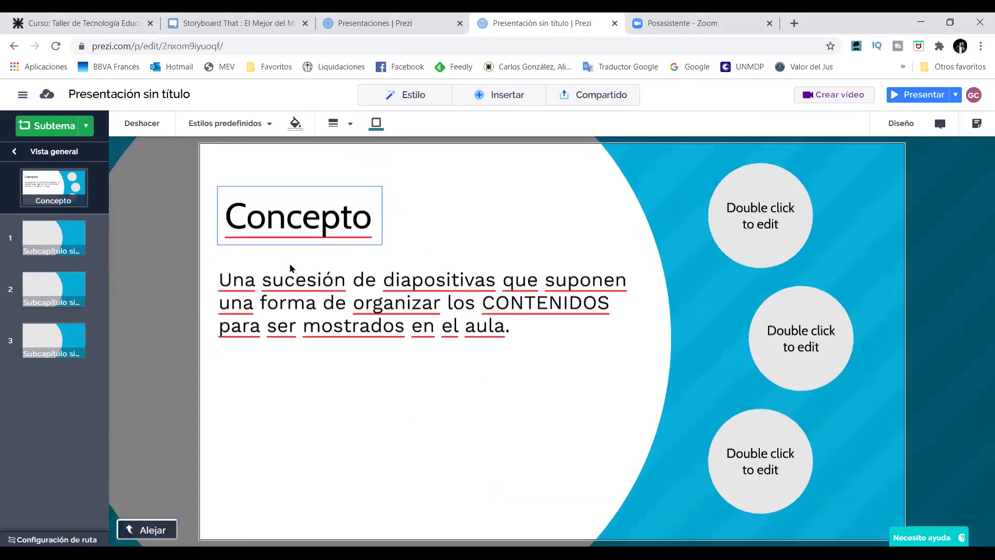
- Label the first subtopic circle "Seleccionar"
click(771, 216)
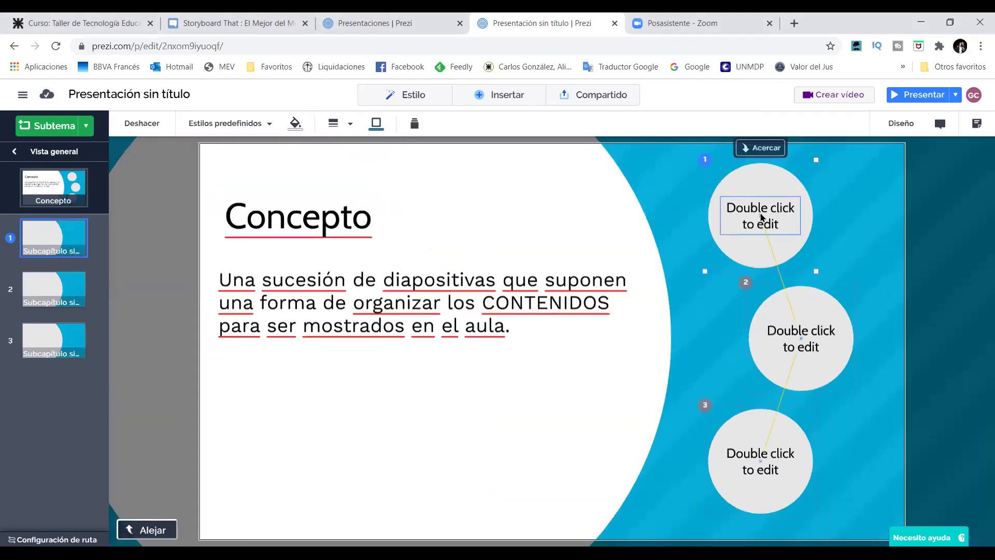
double_click(761, 218)
text(Seleccionar)
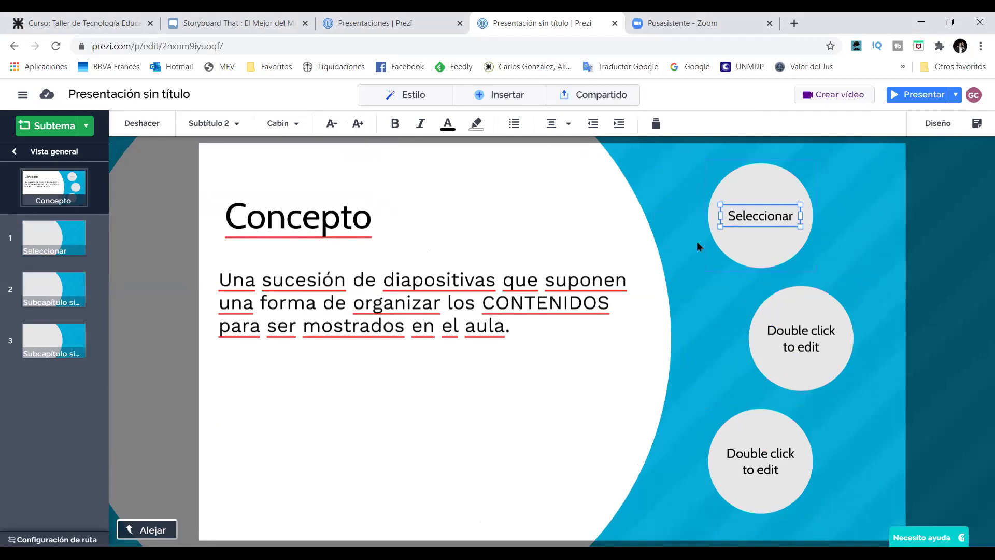
- Open the Seleccionar subtopic and fill its title placeholder with "Seleccionar es:"
click(54, 242)
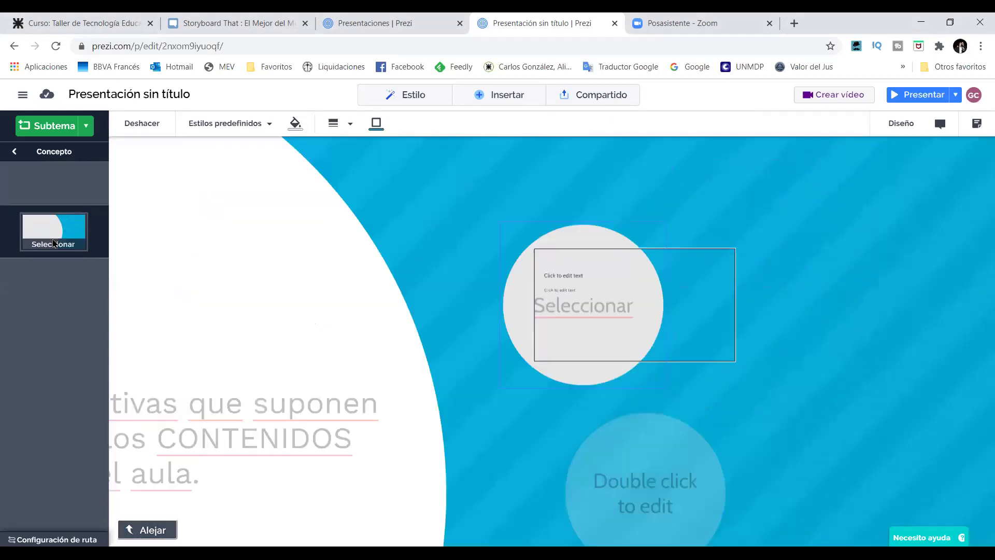
click(340, 253)
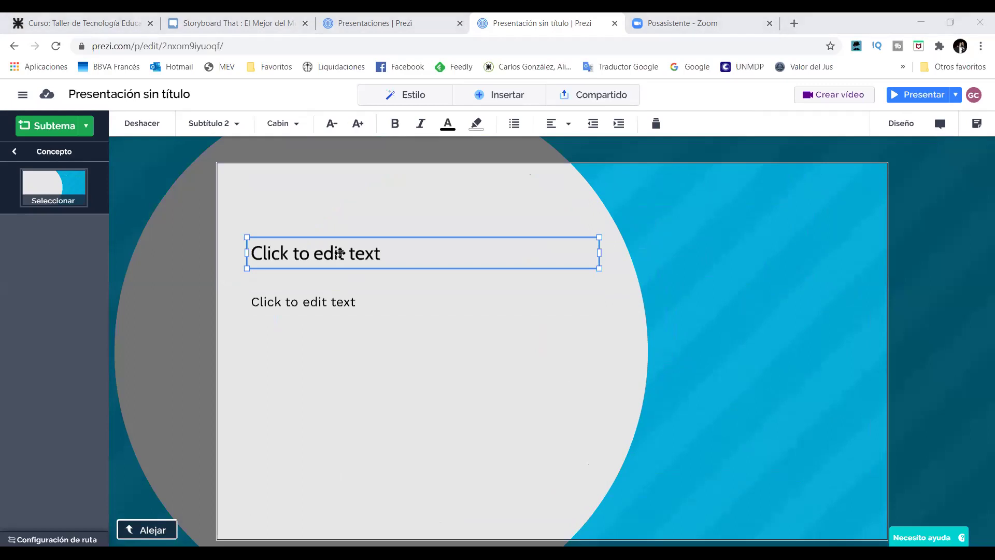
click(391, 262)
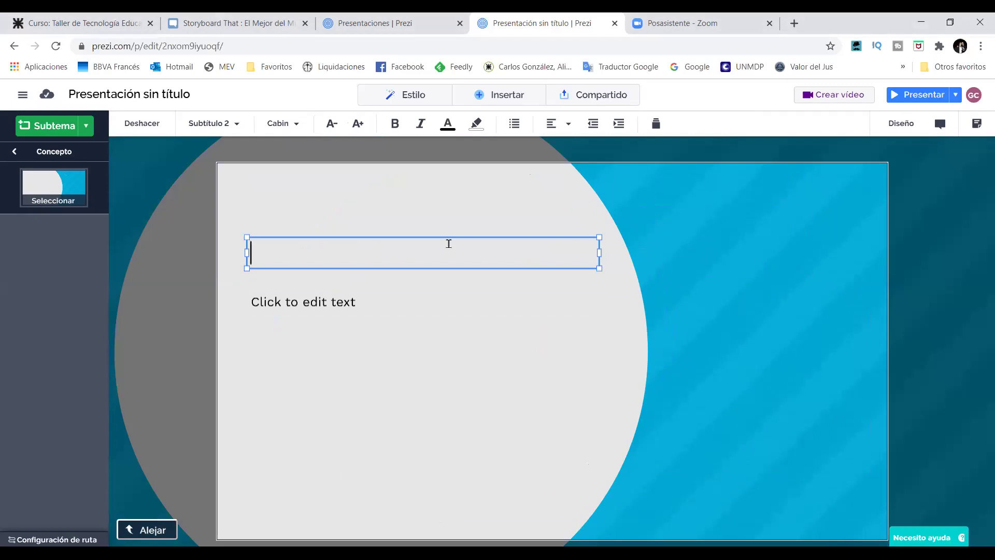
text(Seleccionar es:)
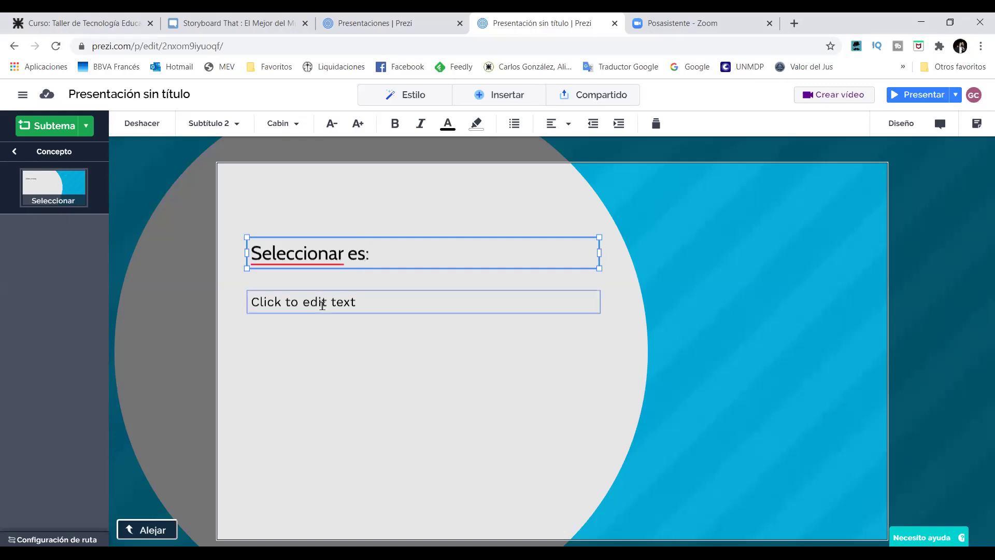
- Fill the body placeholder with "i. Qué contenidos utilizaremos" and narrow its box to fit the line
click(373, 306)
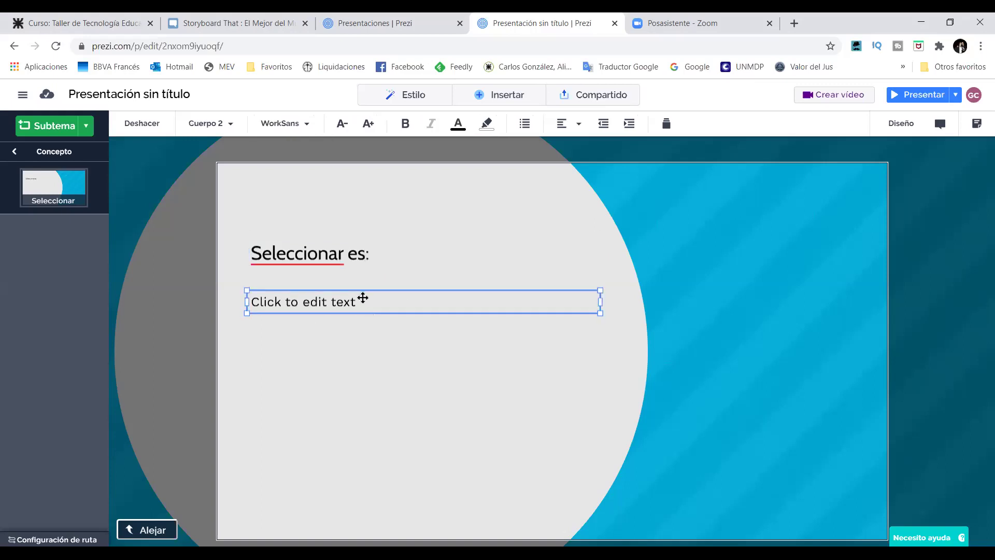
click(389, 309)
text(i. Qué contenidos utilizaremos)
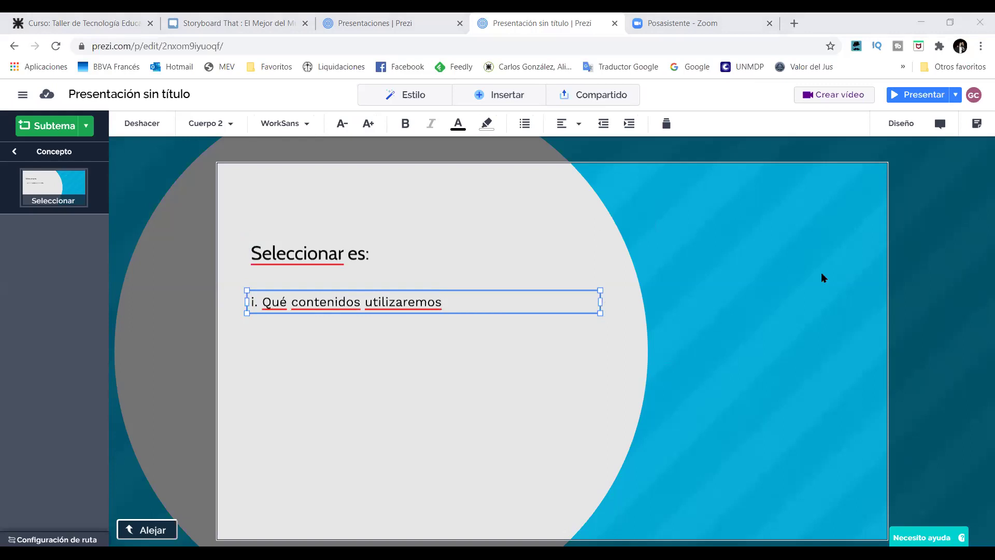
drag(572, 301, 450, 313)
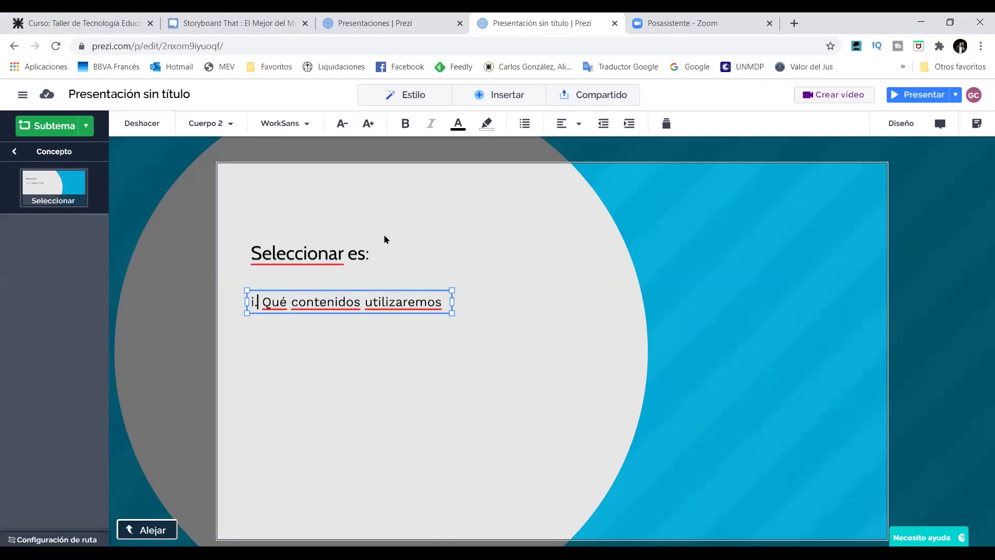
- Replace the "i." prefix of the body line with a bullet and enlarge the text to nearly the width of the light area
key(BackSpace)
key(BackSpace)
key(BackSpace)
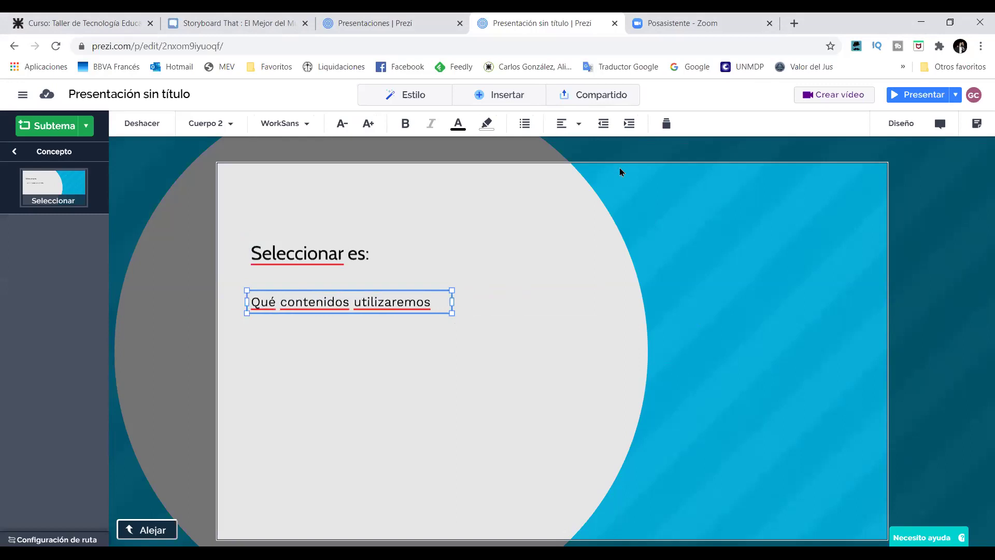
click(525, 124)
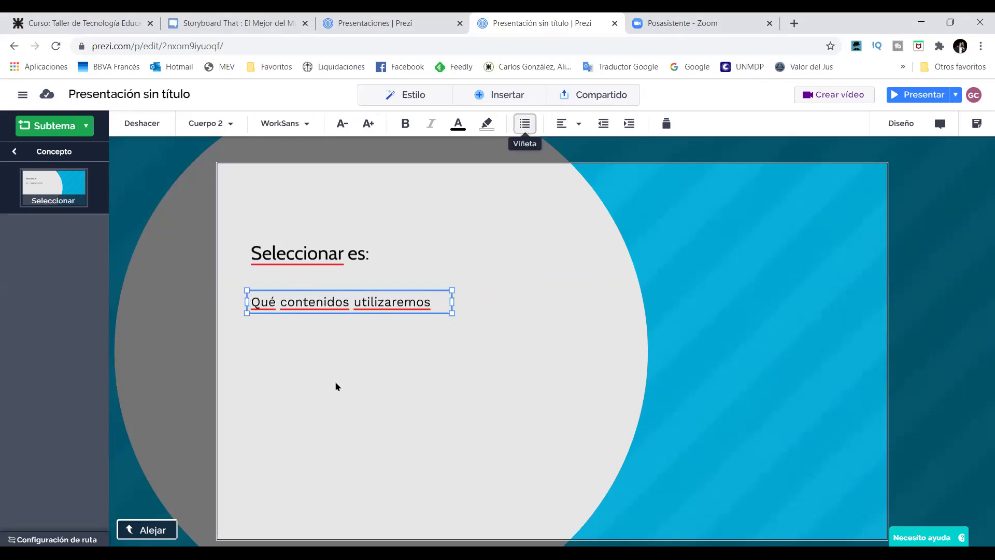
drag(449, 310, 575, 337)
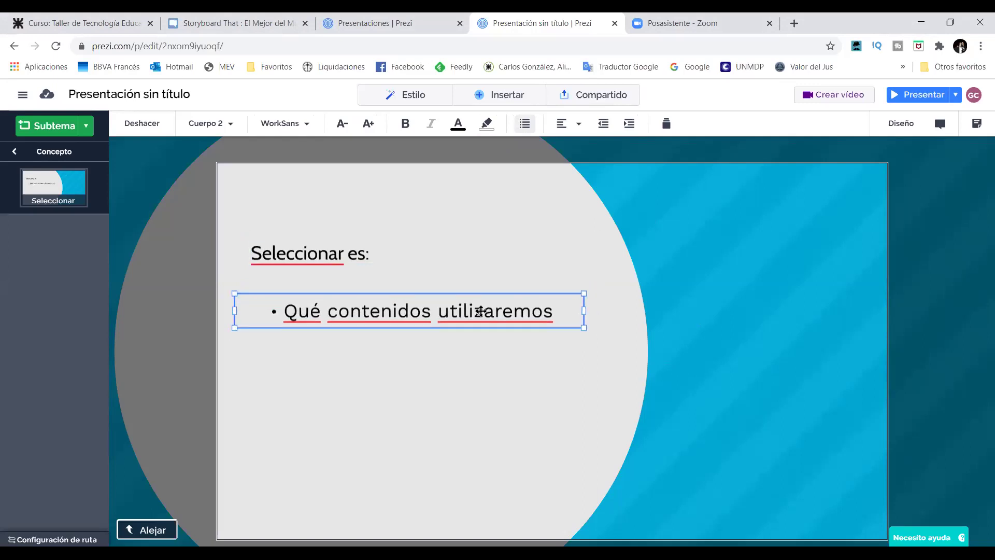
- Add a text box below the bullet reading "Qué profundidad de los contenidos voy a mostrar", without a number prefix
click(507, 100)
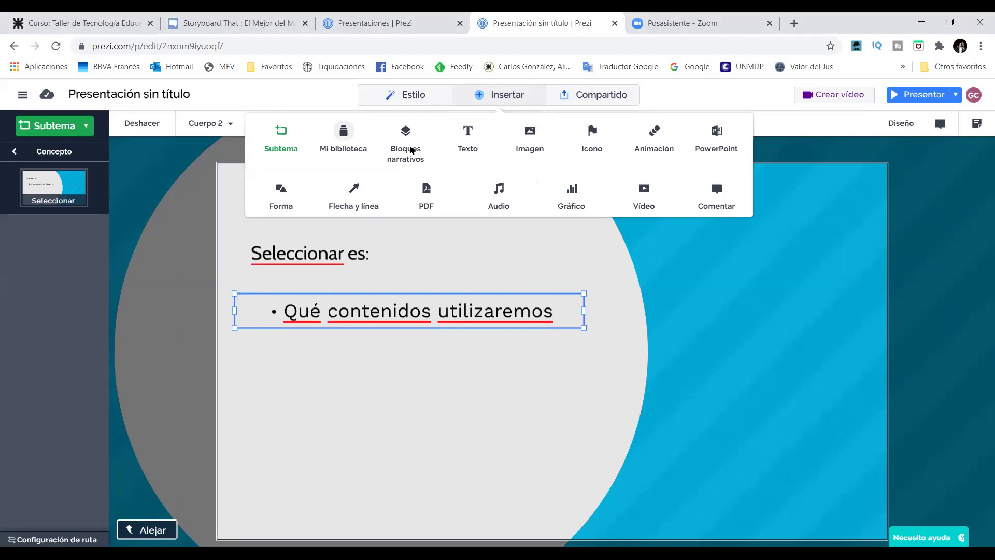
click(468, 134)
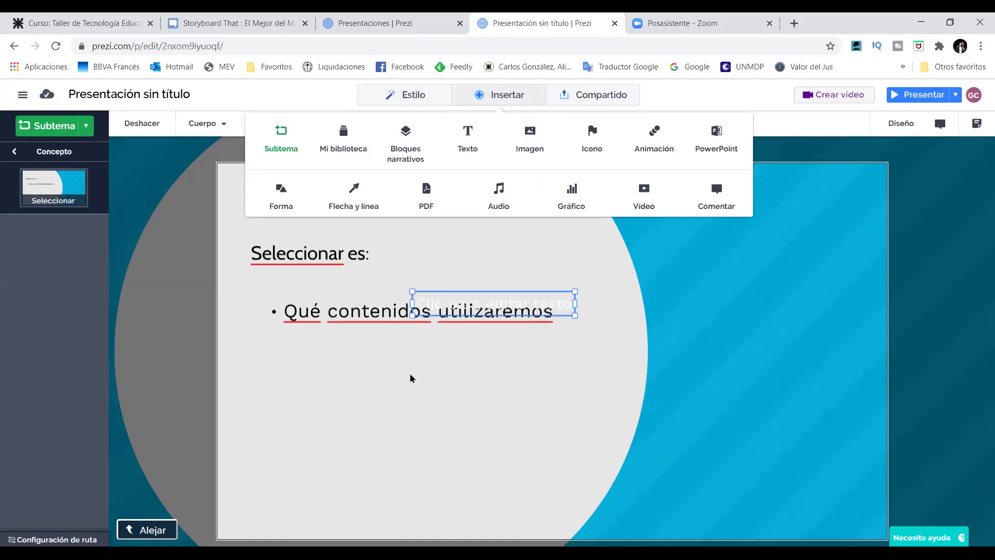
drag(499, 302, 353, 359)
click(353, 360)
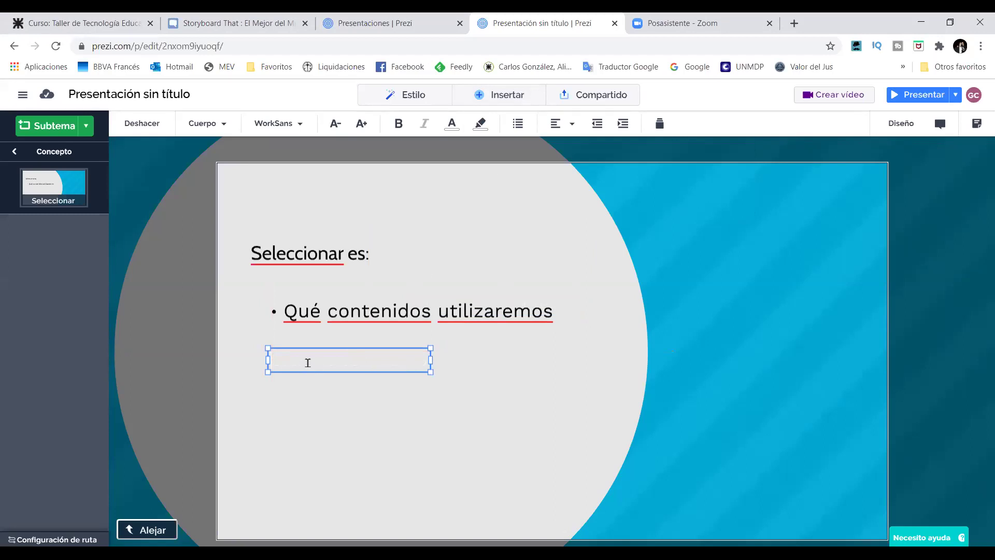
text(2. Qué profundidad de los contenidos voy a mostrar)
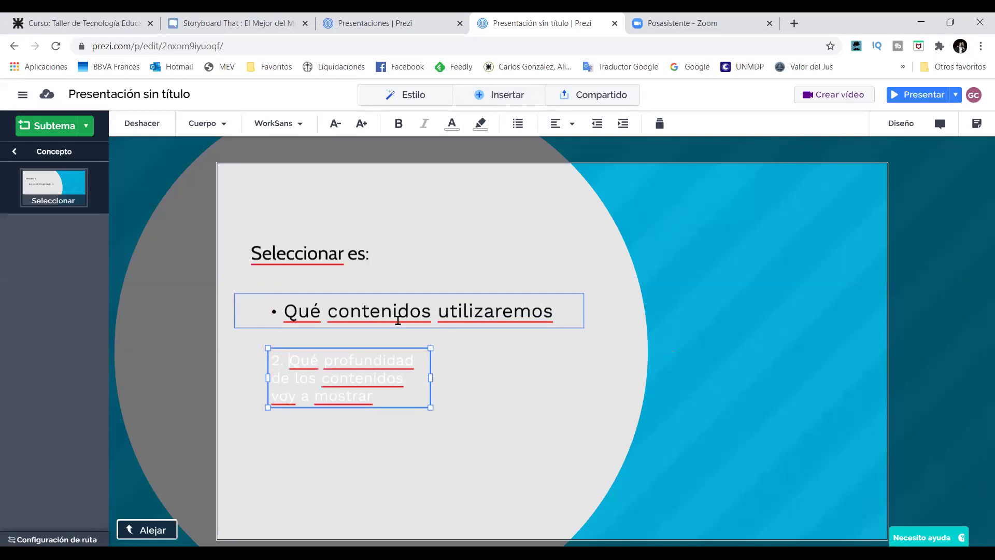
key(BackSpace)
key(BackSpace)
key(BackSpace)
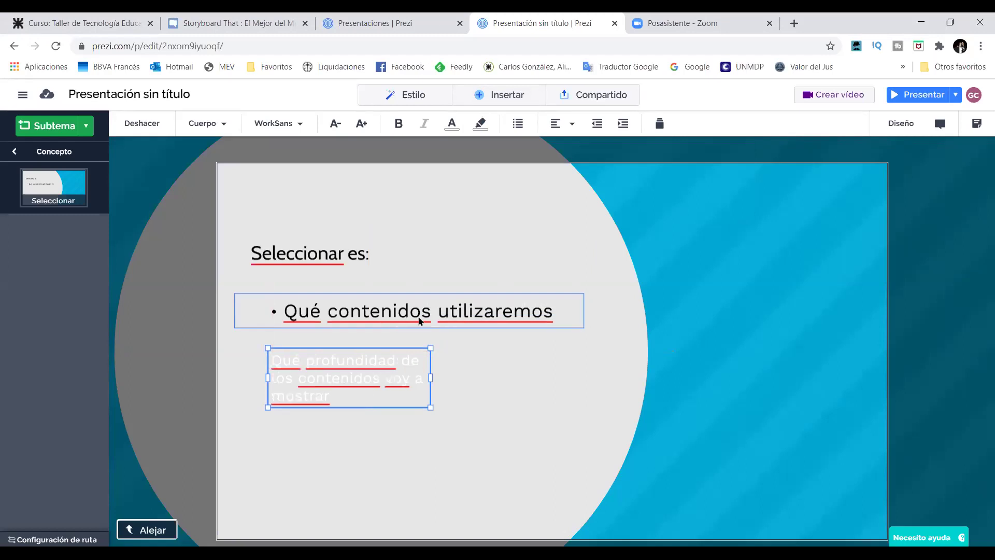
- Colour the "Qué profundidad" text black and widen its box so the sentence wraps onto two lines
triple_click(362, 361)
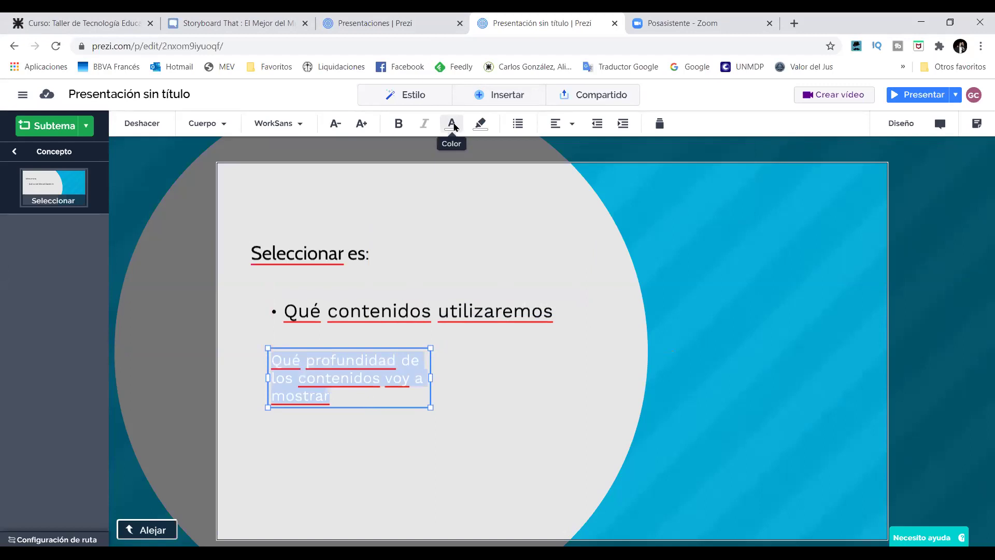
click(453, 125)
click(464, 351)
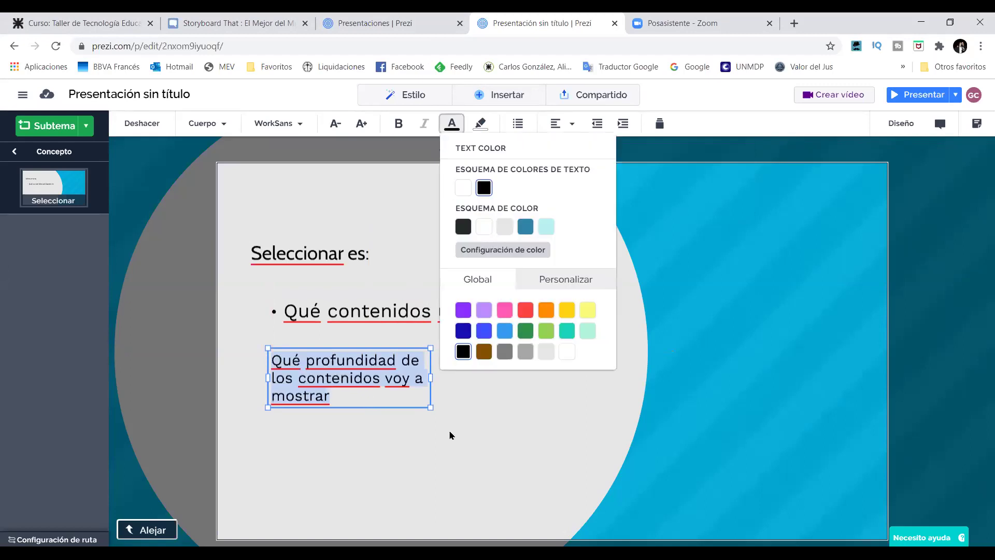
drag(431, 377, 592, 371)
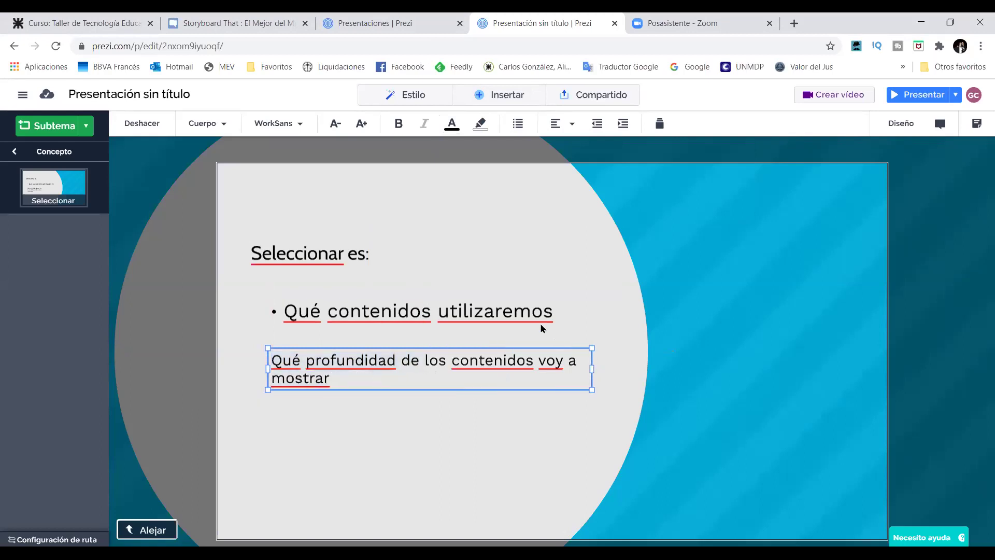
- Widen the "Qué contenidos utilizaremos" box and move it so its bullet aligns with the start of the title
click(570, 316)
drag(584, 311, 617, 313)
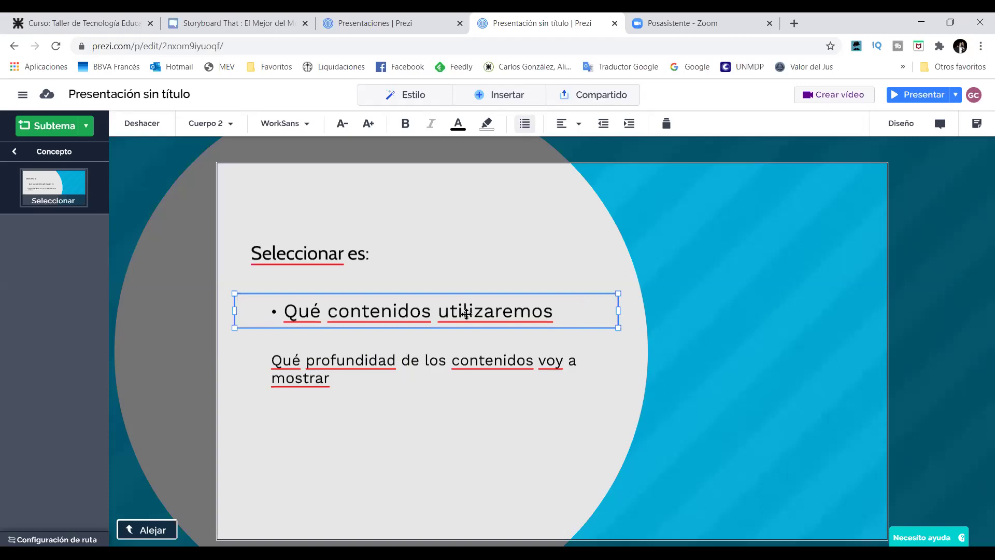
drag(478, 310, 457, 306)
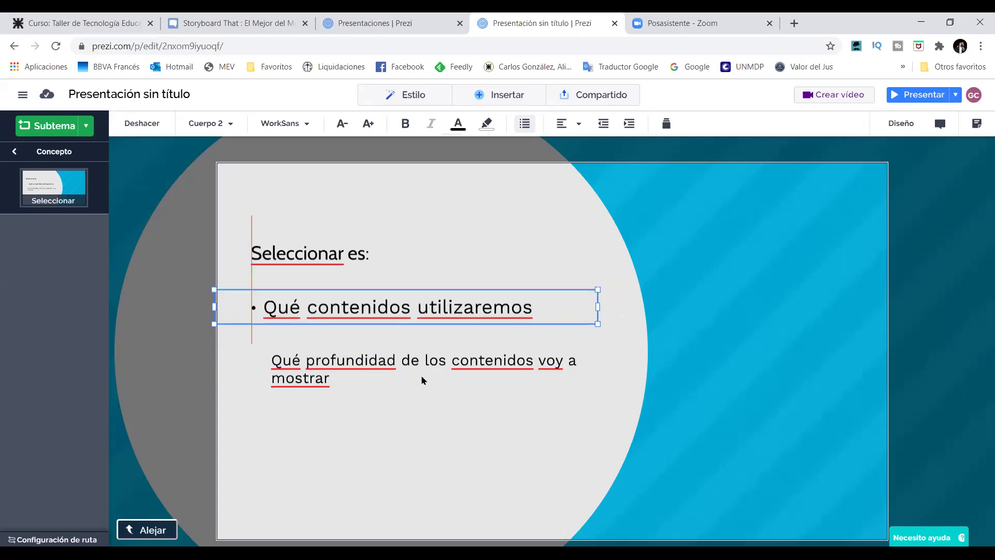
- Enlarge the "Qué profundidad" text to about the bullet's text size and fit its box within the light circle
click(383, 364)
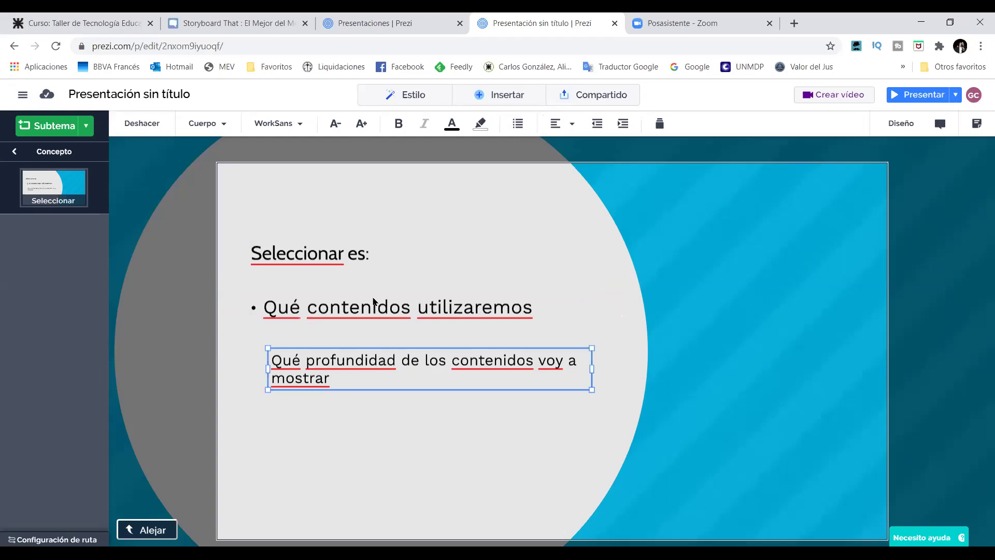
click(364, 360)
drag(590, 346, 684, 324)
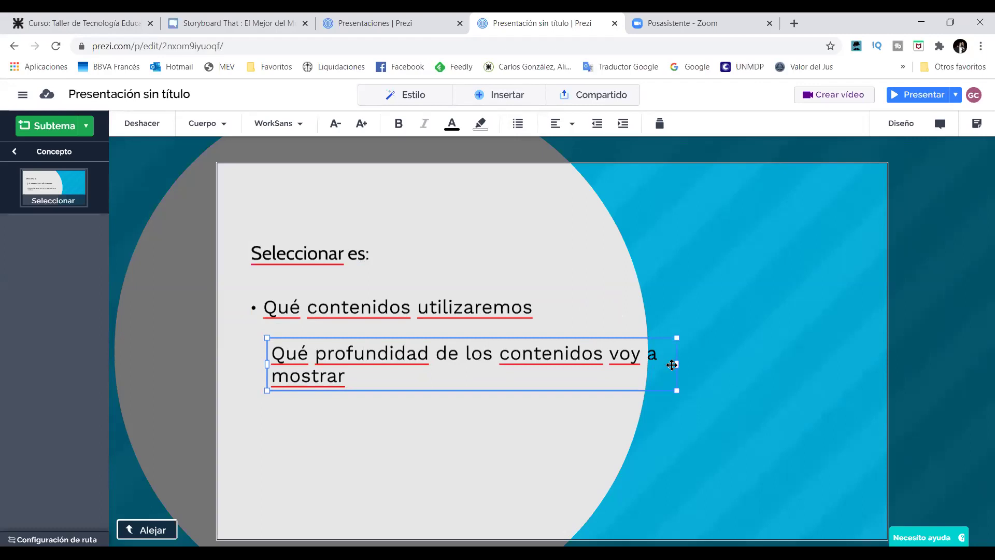
drag(673, 365, 641, 366)
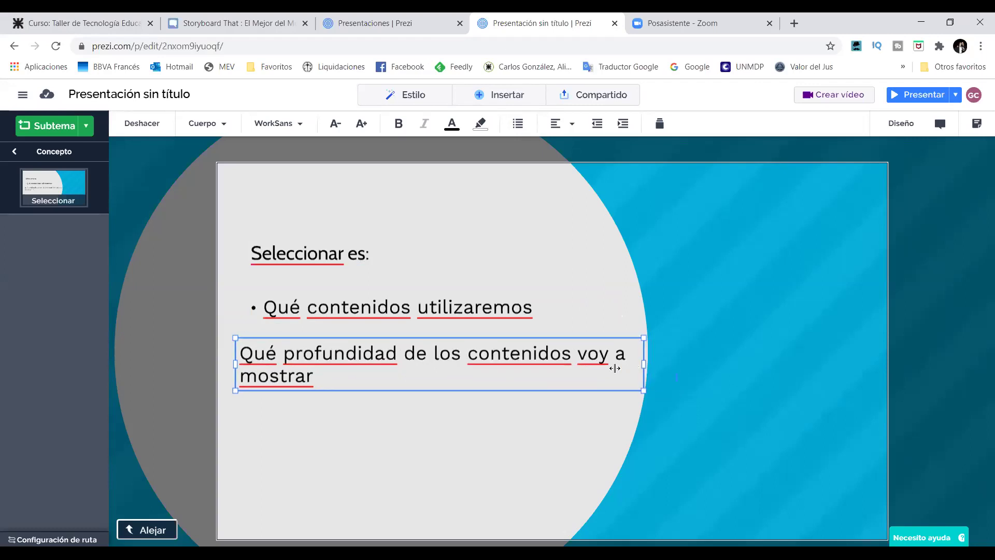
key(ctrl+z)
key(ctrl+z)
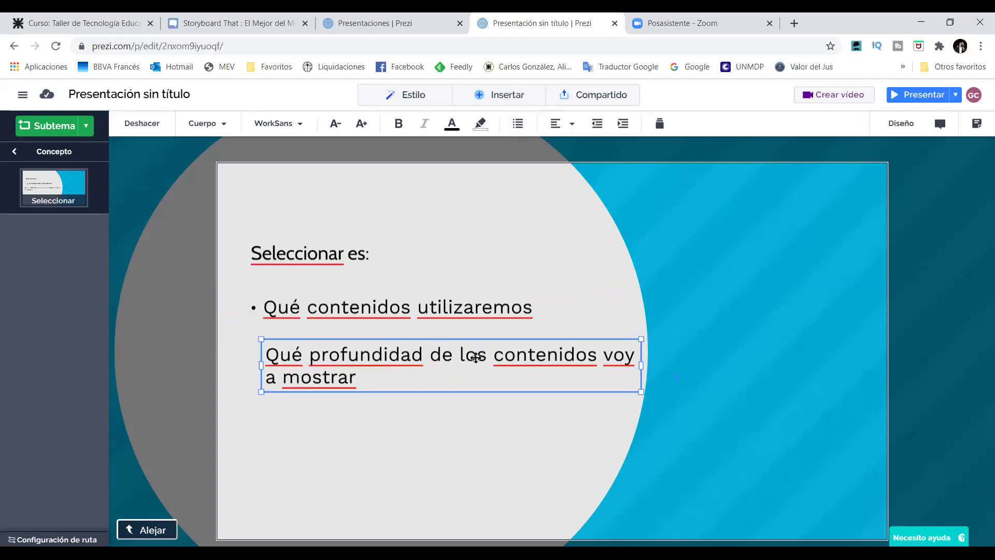
- Bullet the "Qué profundidad" text, align it with the first bullet, and move both lines down to space them evenly beneath the title
drag(443, 354, 442, 384)
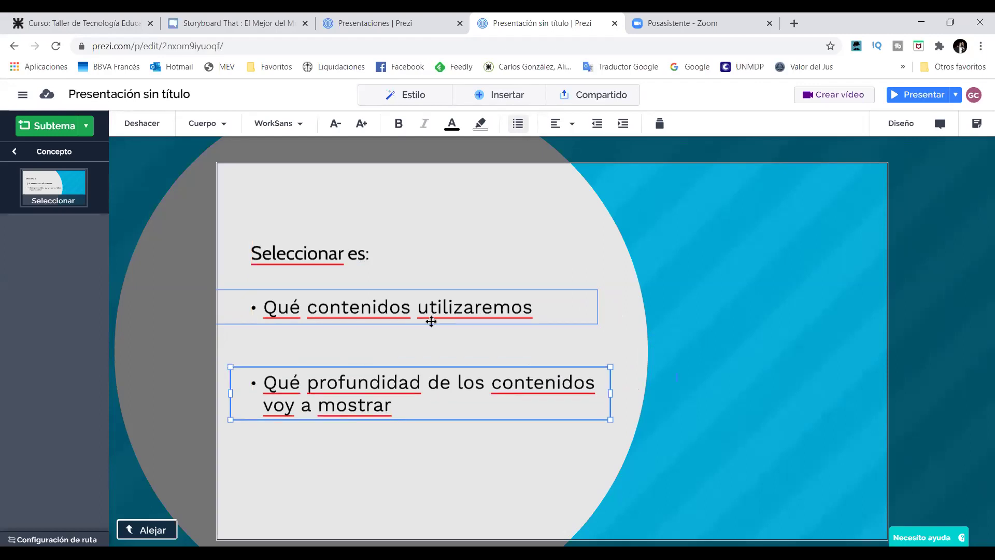
click(572, 240)
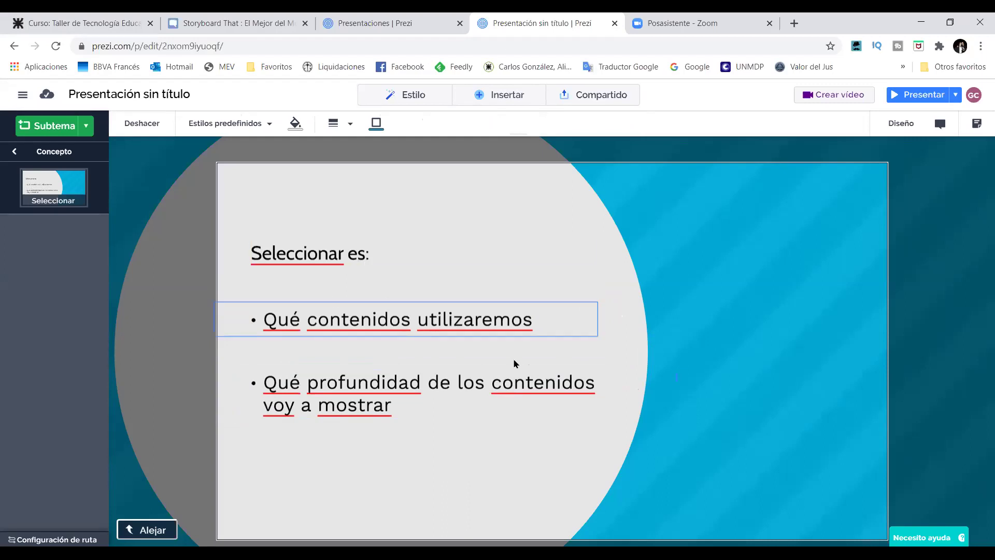
click(461, 395)
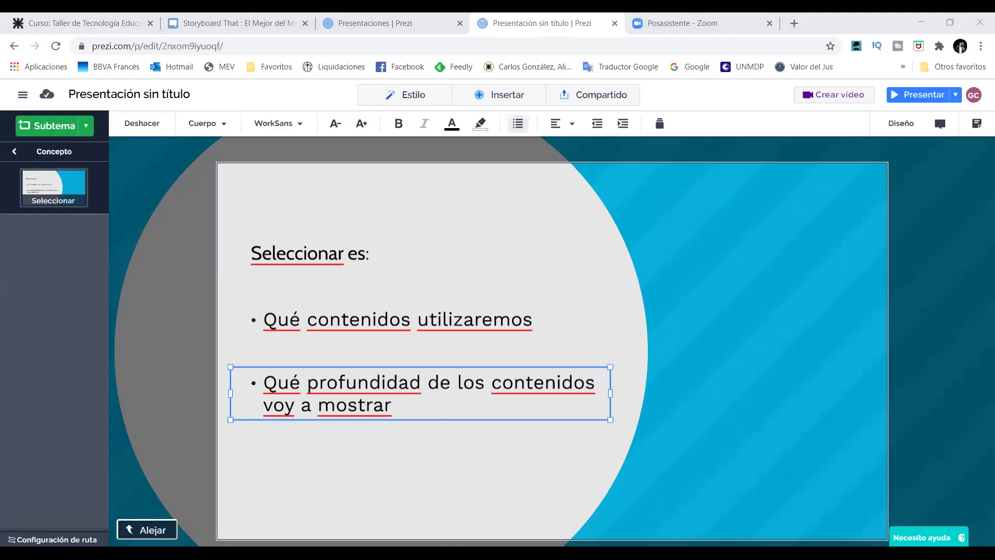
- Return to the Concepto topic and label its second subtopic circle "Organizar"
click(73, 154)
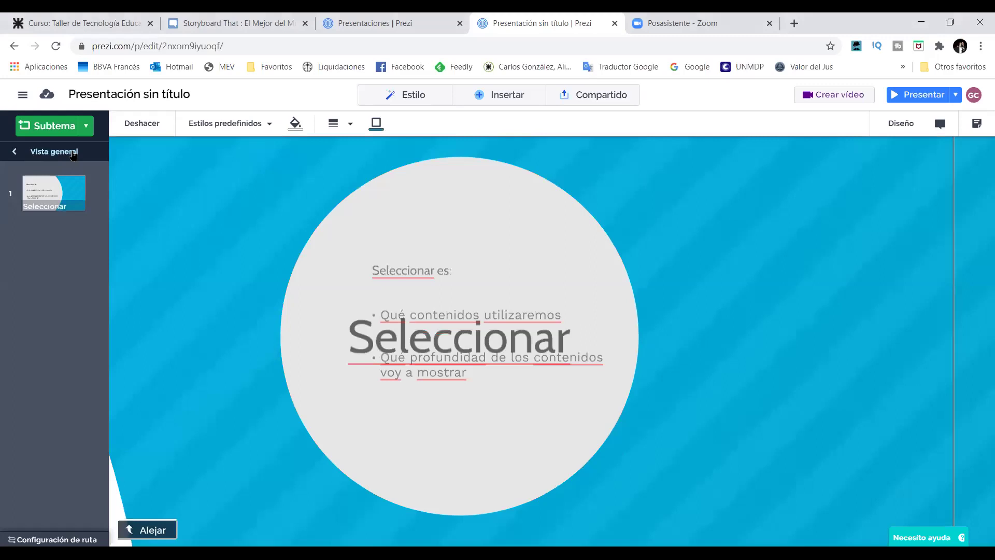
click(790, 321)
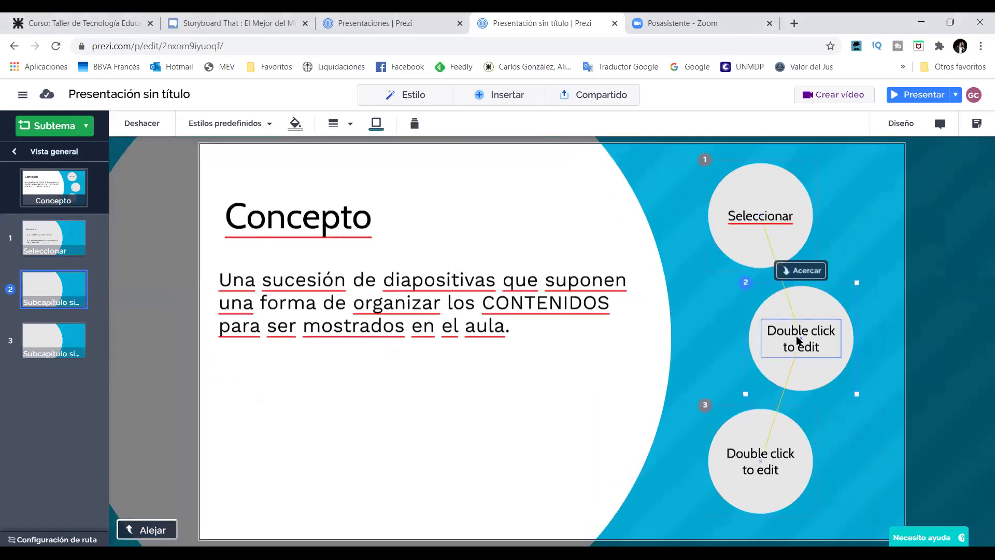
click(792, 326)
click(16, 151)
click(792, 342)
click(792, 342)
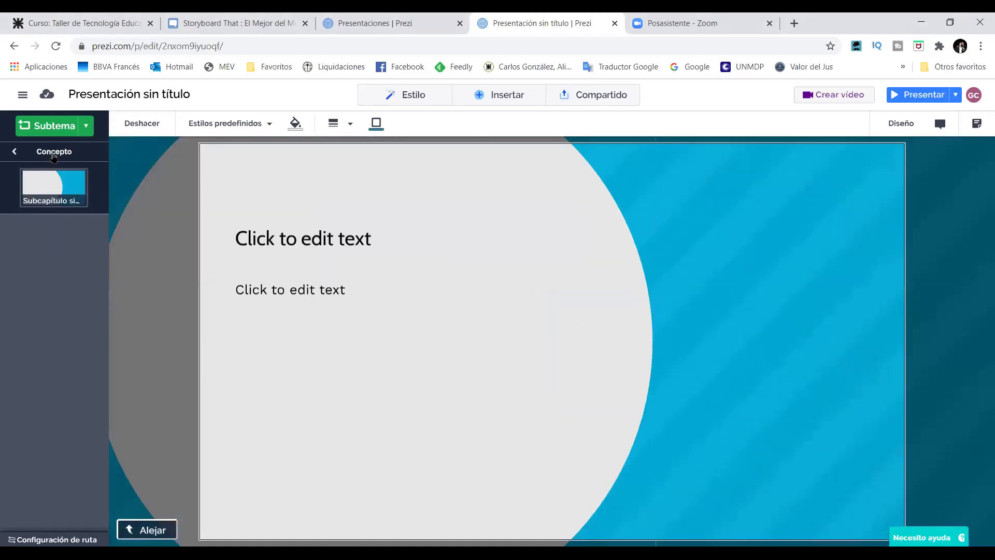
click(53, 154)
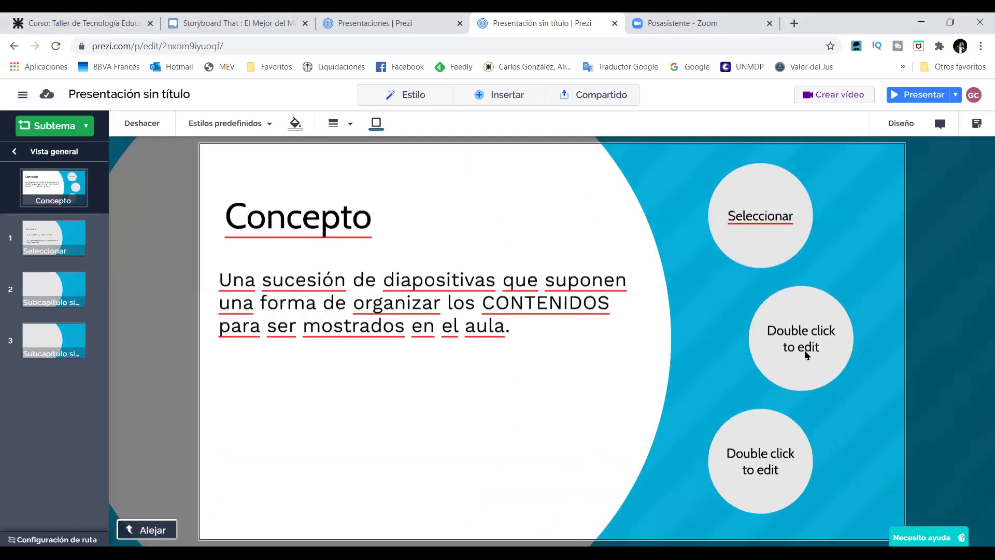
click(806, 353)
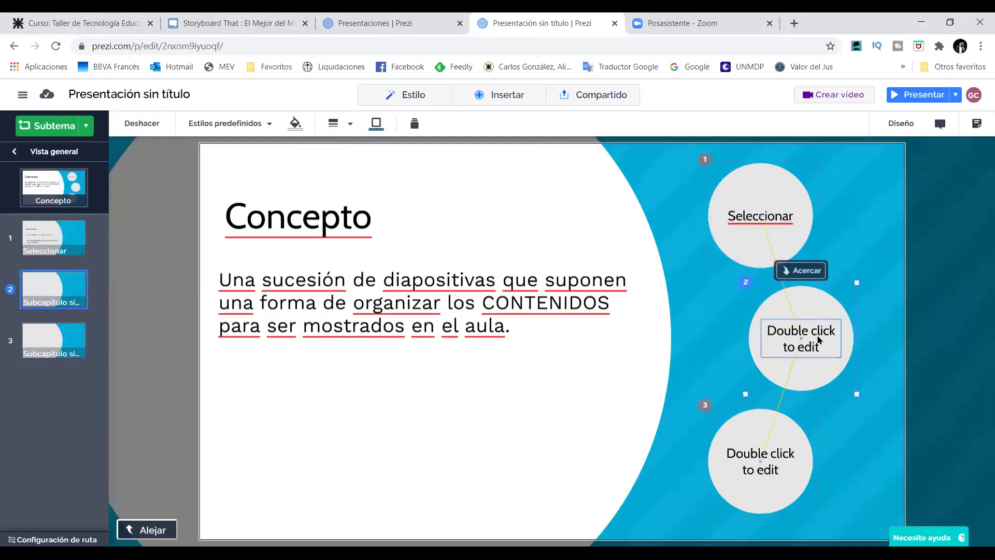
click(818, 339)
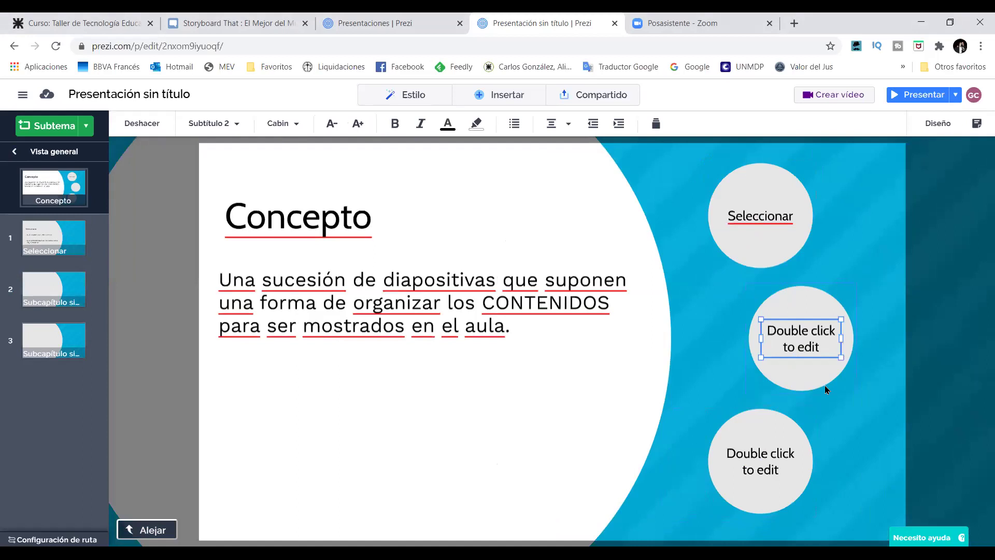
double_click(807, 336)
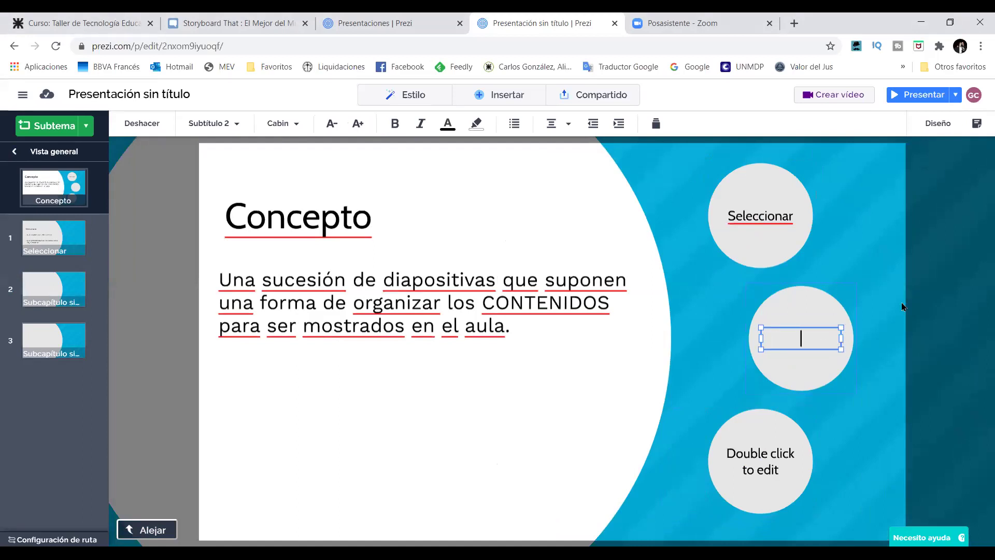
text(Organizar)
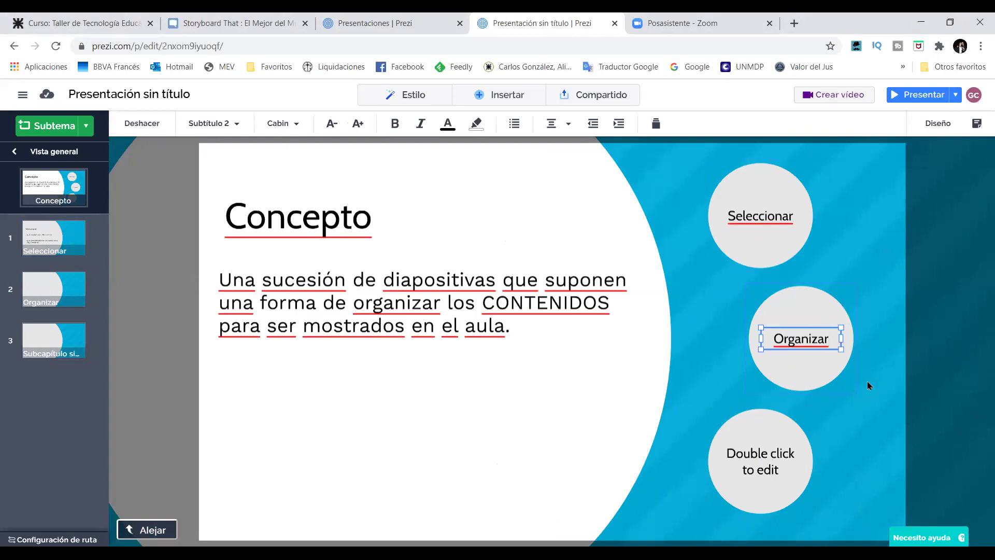
- Open the Organizar subtopic and set its title to "Organizar es:" without a letter prefix
double_click(819, 363)
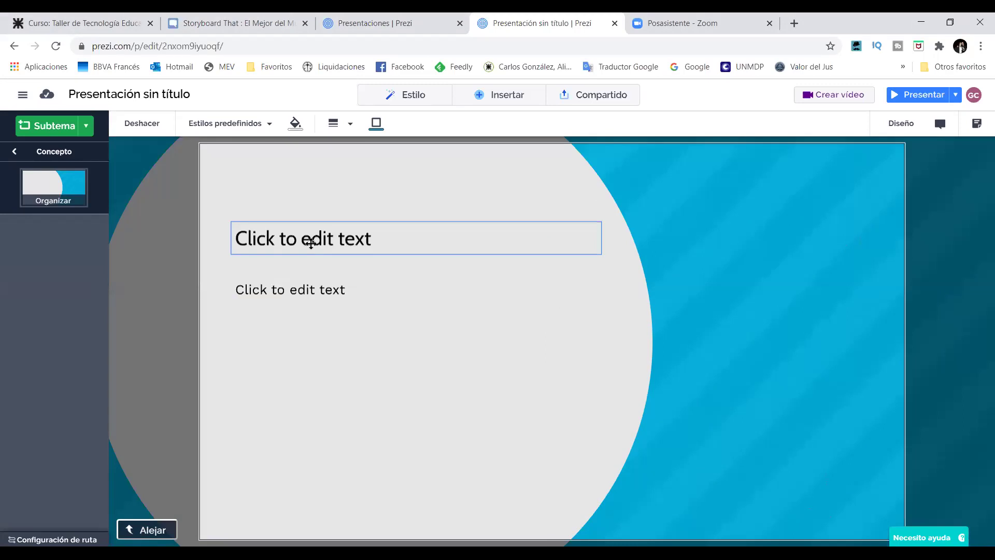
click(311, 239)
text(S)
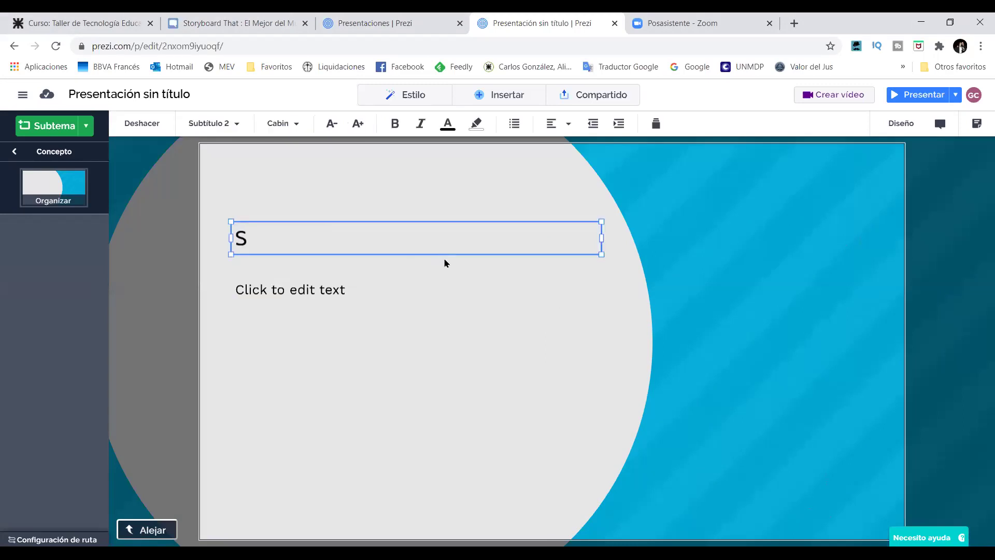
key(BackSpace)
text(b. Organizar es:)
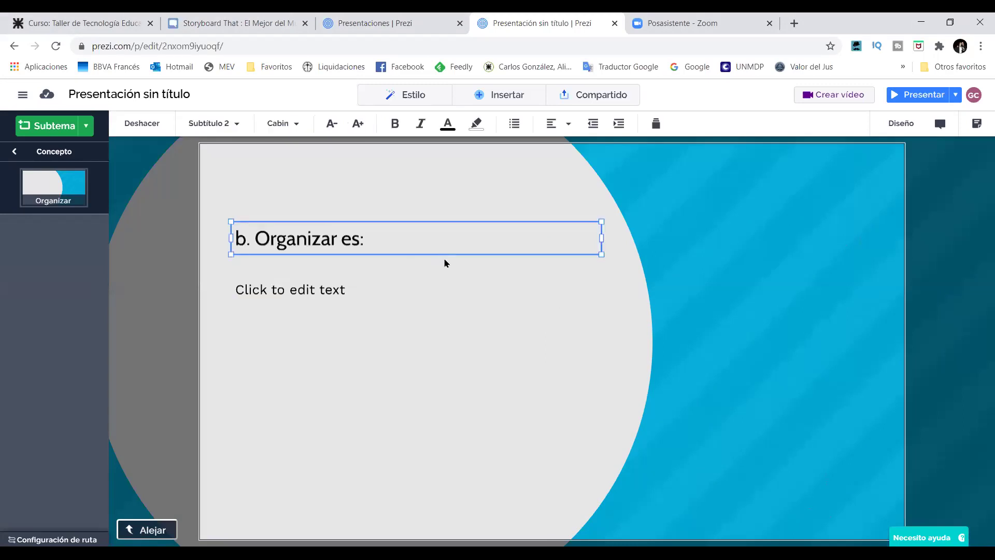
key(ctrl+Left)
key(ctrl+Left)
key(BackSpace)
key(BackSpace)
key(BackSpace)
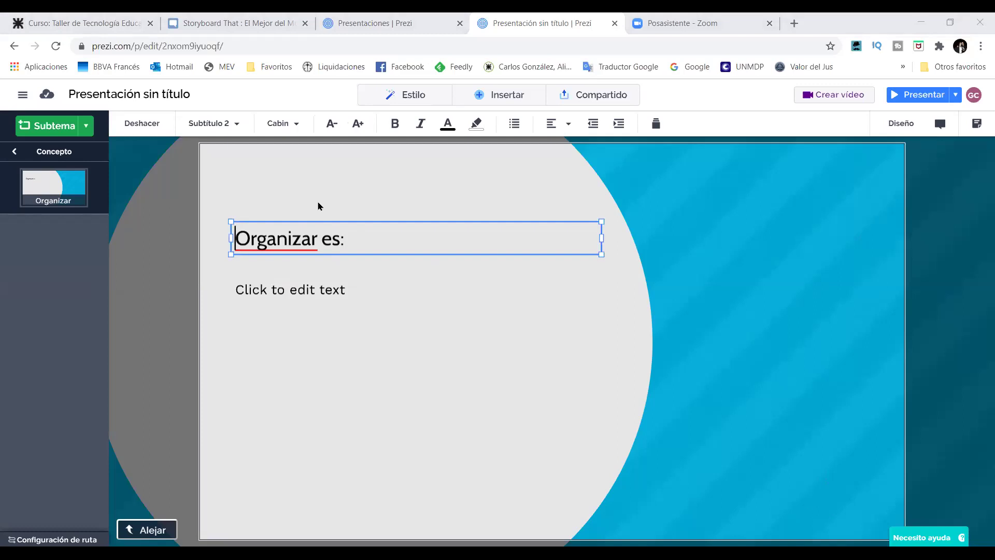
- Fill the body text with "i. Como vamos a mostrar" and narrow its box to fit the sentence
click(294, 287)
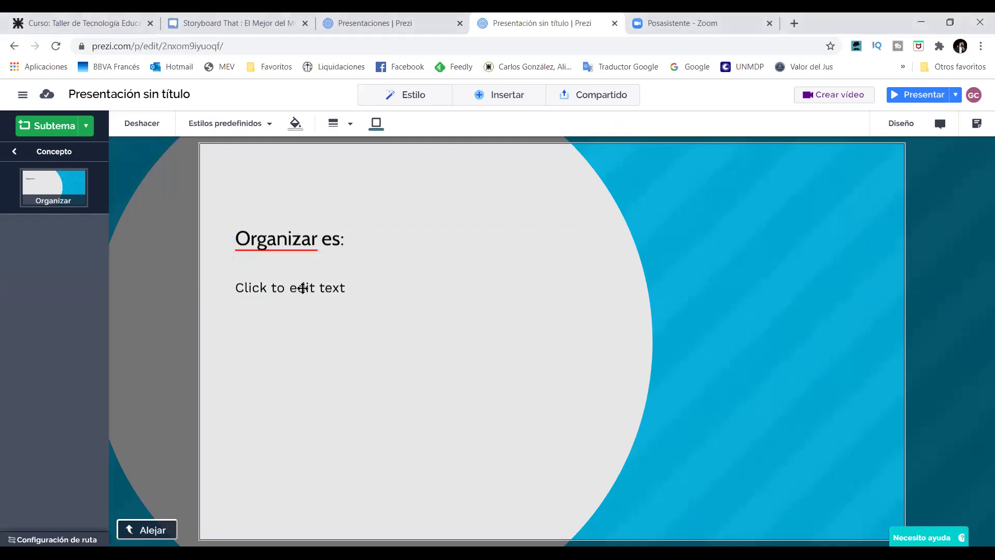
click(329, 295)
text(i. Como vamos a mostrar)
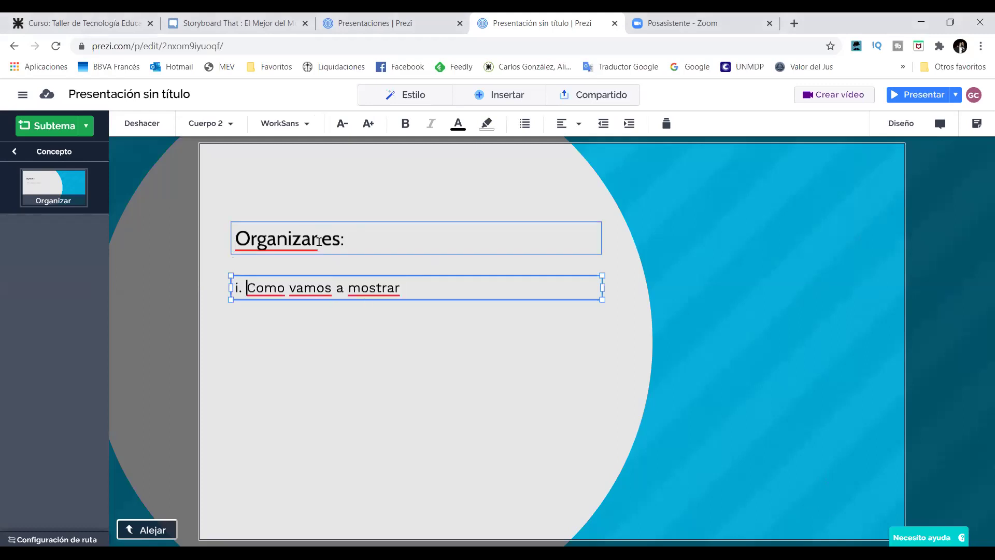
drag(602, 287, 409, 290)
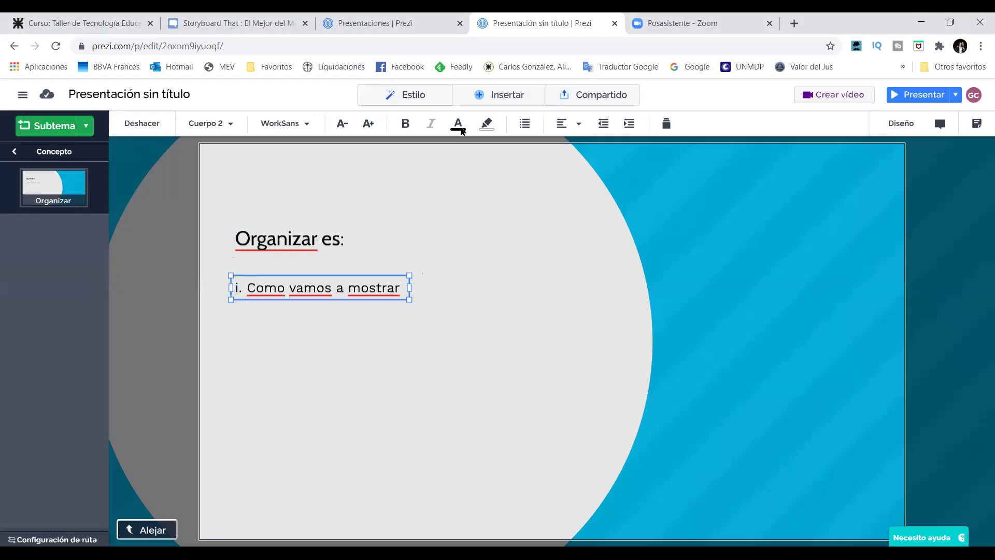
- Add a text box below the body line with six numbered items, from "1. Utilizar Títulos y Subtítulos" to "6. Negrita, Subrayado y Cursiva"
click(491, 95)
click(477, 137)
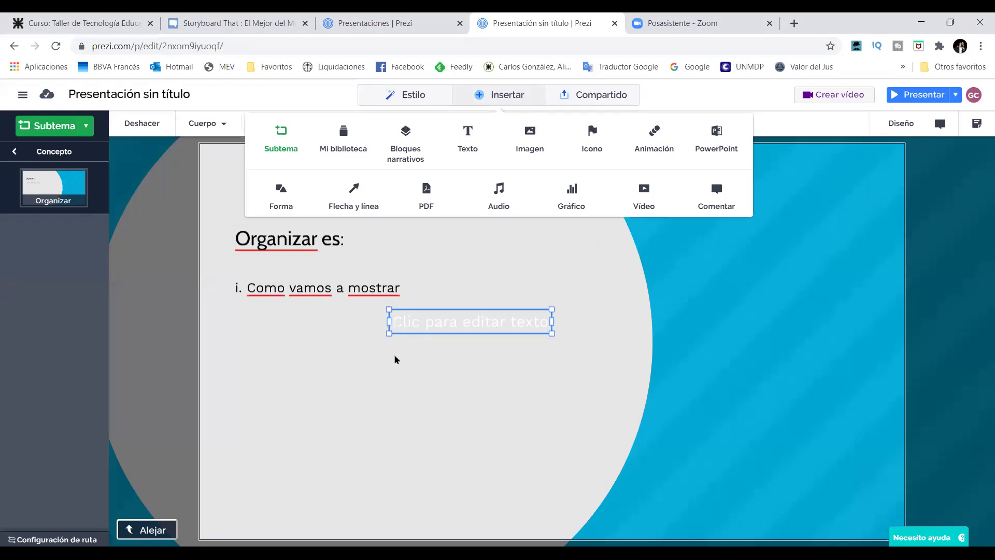
drag(415, 329, 322, 344)
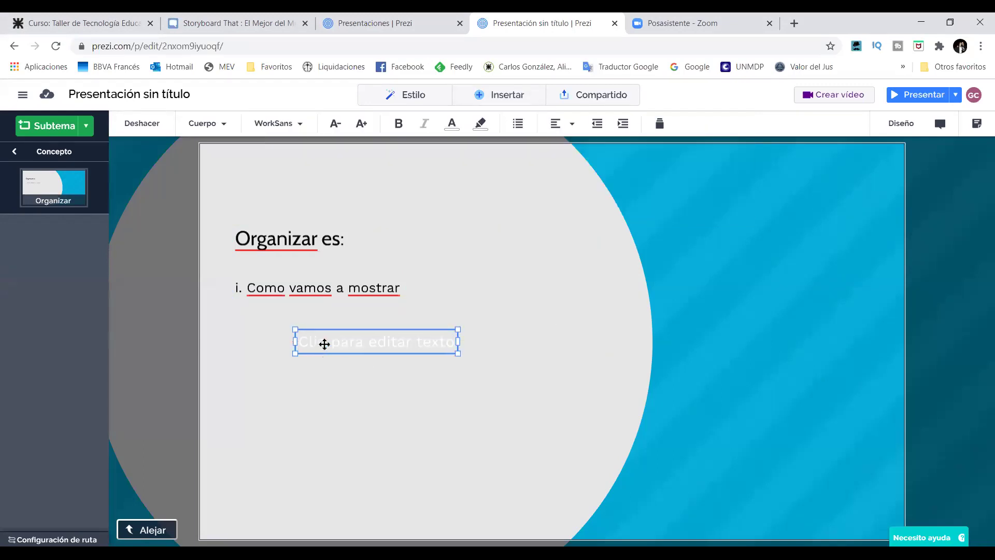
text(1. Utilizar Titulos y Subtítulos 2. Utilizar Viñetas 3. Utilizar Control de Flujo 4. Fondos 5. Tipo y Colores de Fuente 6. Negrita, Subrayado y Cursiva)
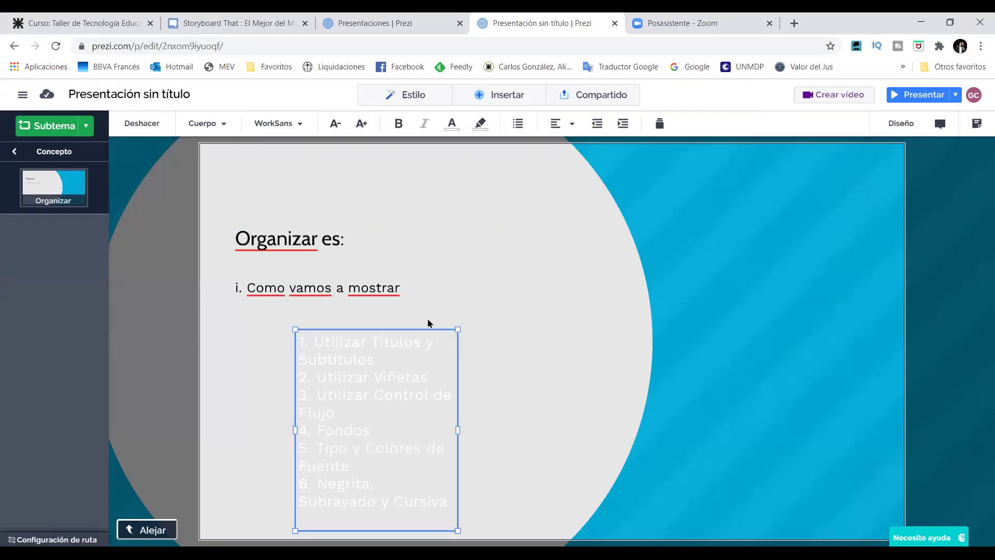
- Colour the numbered list's text black and widen its box so each item fits on one line
click(455, 129)
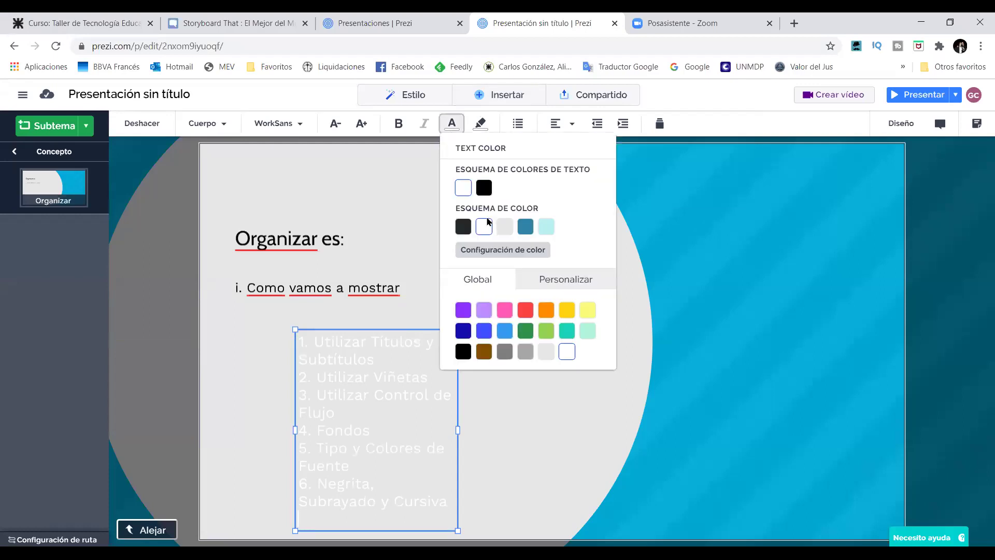
triple_click(392, 371)
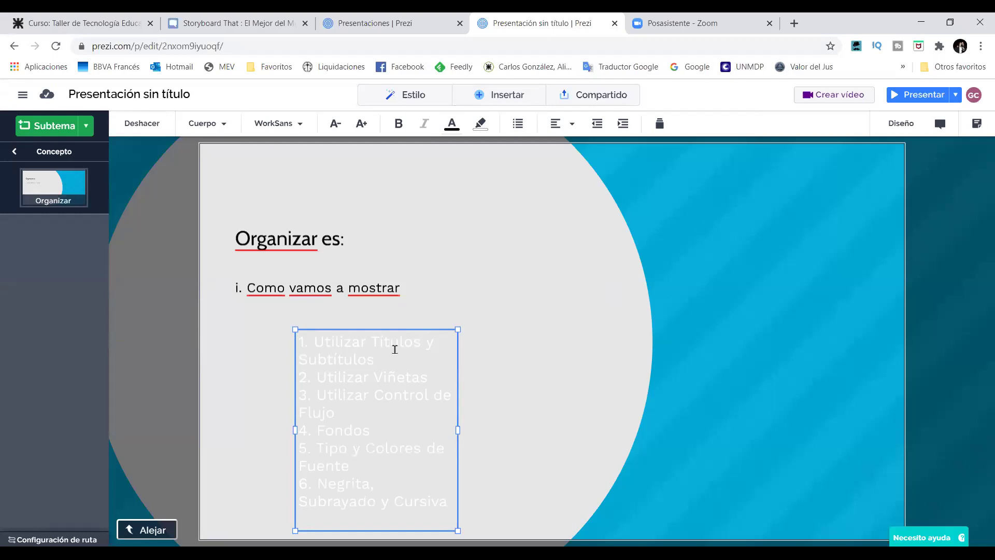
triple_click(394, 348)
drag(310, 342, 452, 525)
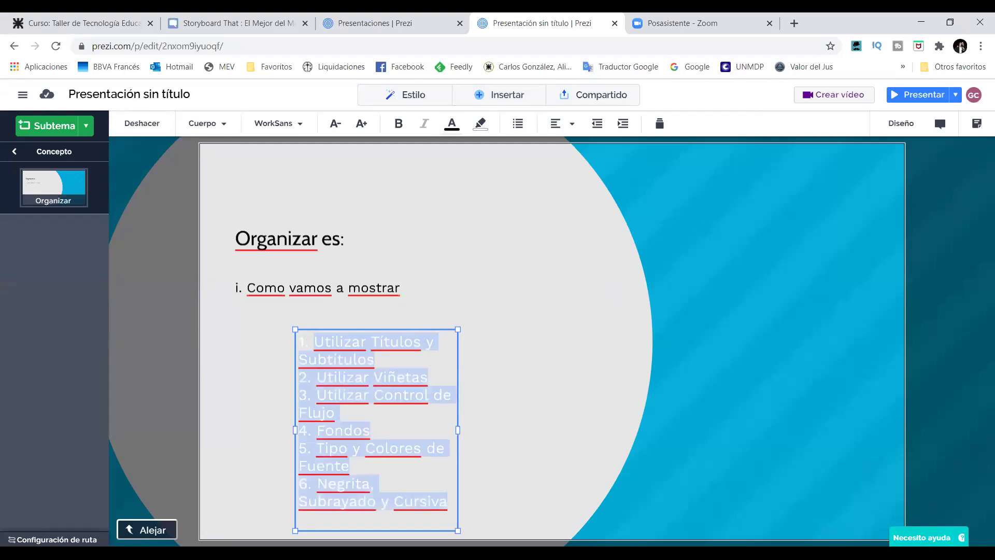
drag(387, 483, 434, 537)
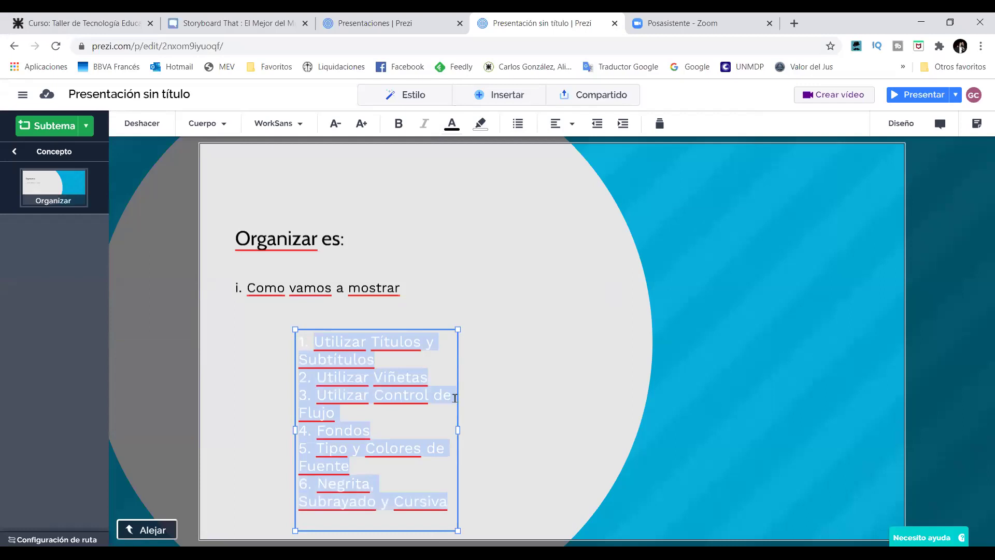
click(452, 126)
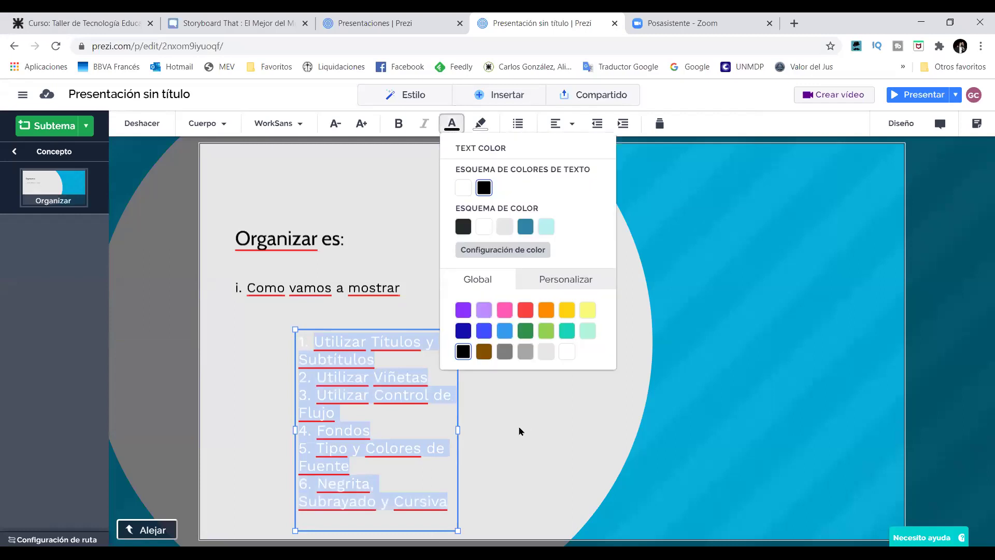
click(484, 188)
drag(461, 432, 605, 404)
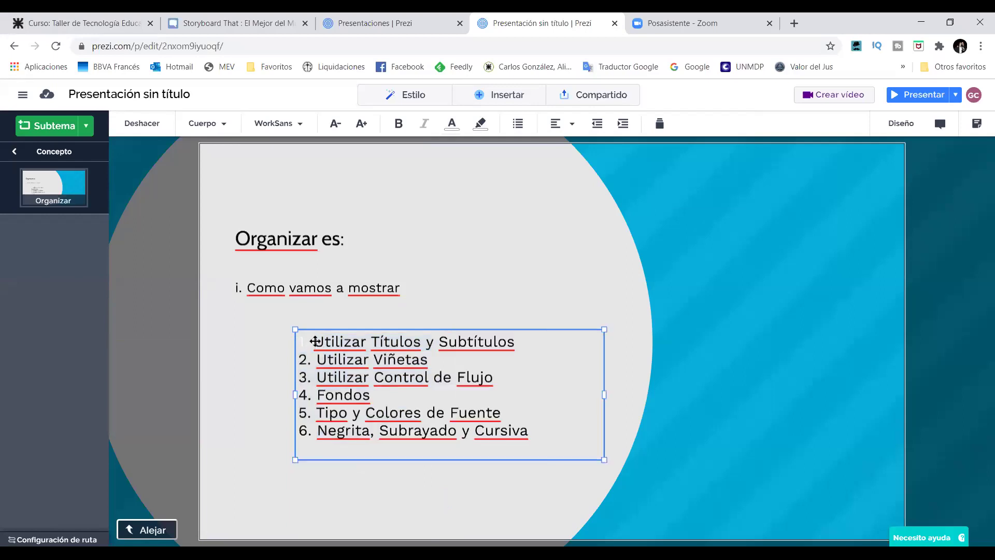
- Colour the leading "1." black too and move the list up, slightly indented under the "Como vamos a mostrar" line
click(292, 342)
click(452, 124)
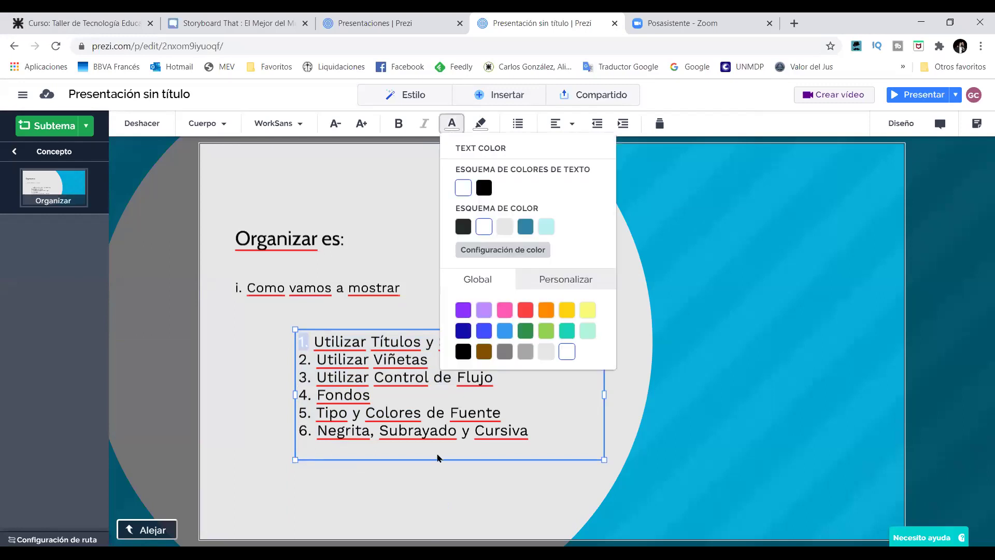
click(485, 387)
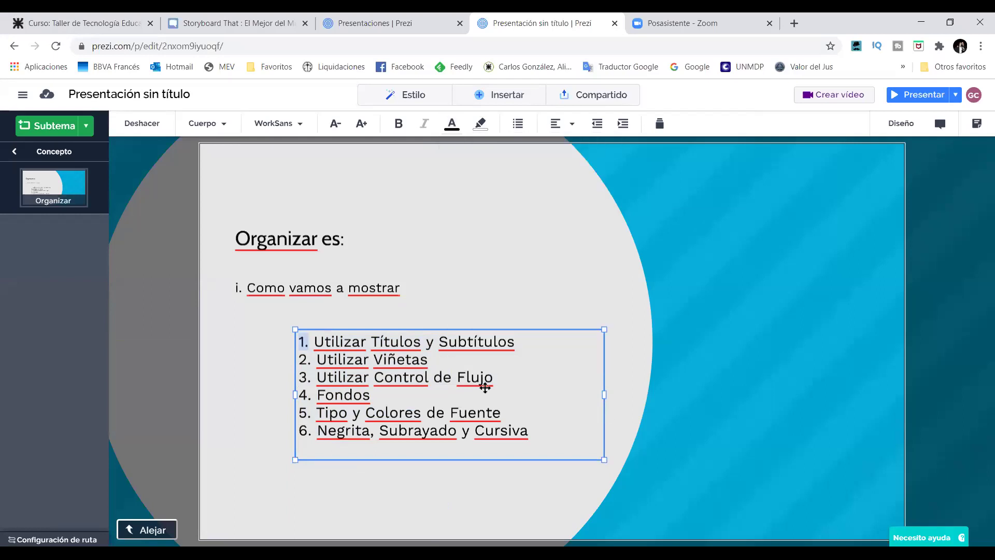
click(441, 369)
drag(445, 361, 436, 344)
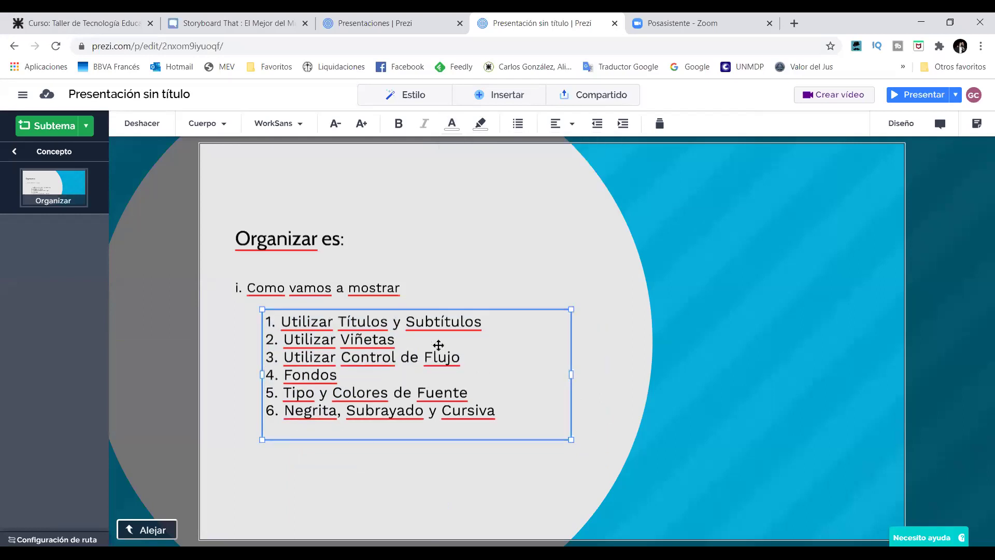
- Enlarge the "Como vamos a mostrar" line and the "Organizar es:" title, and move both up to leave space above the list
click(426, 276)
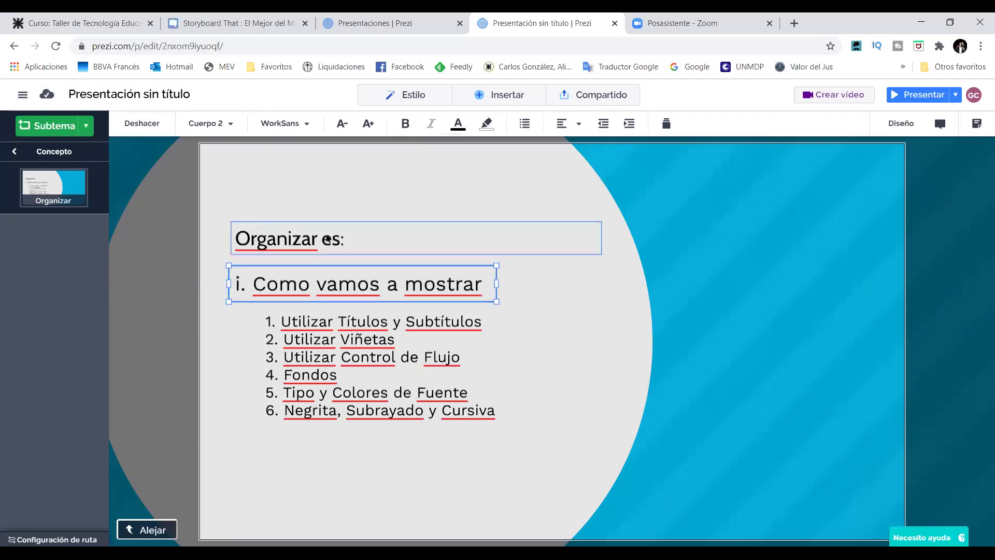
click(601, 236)
drag(372, 238, 373, 223)
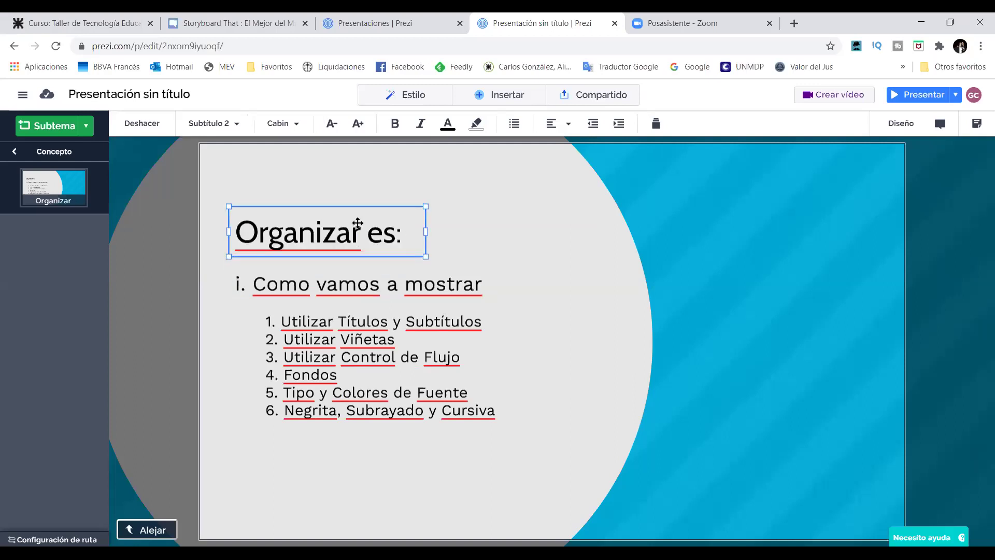
drag(359, 221, 447, 201)
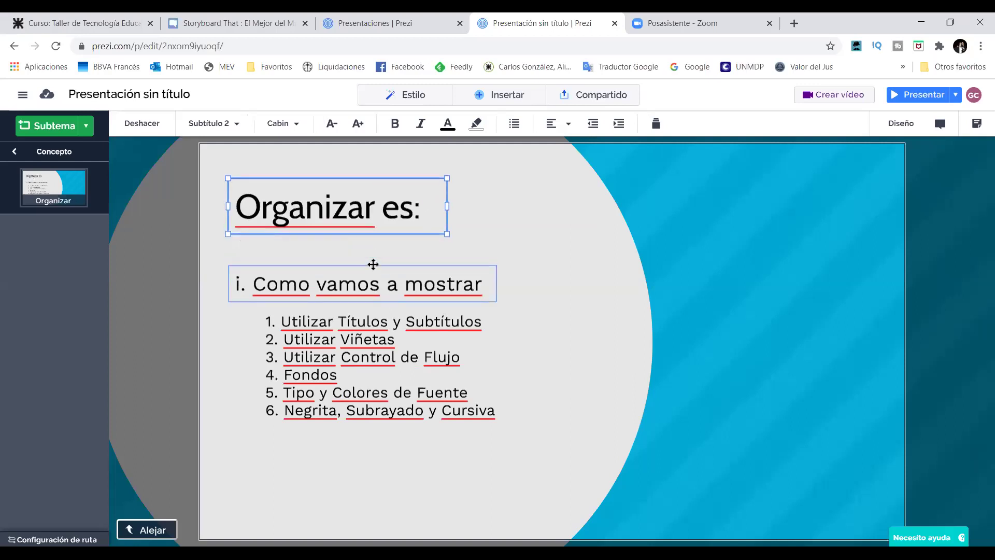
click(287, 382)
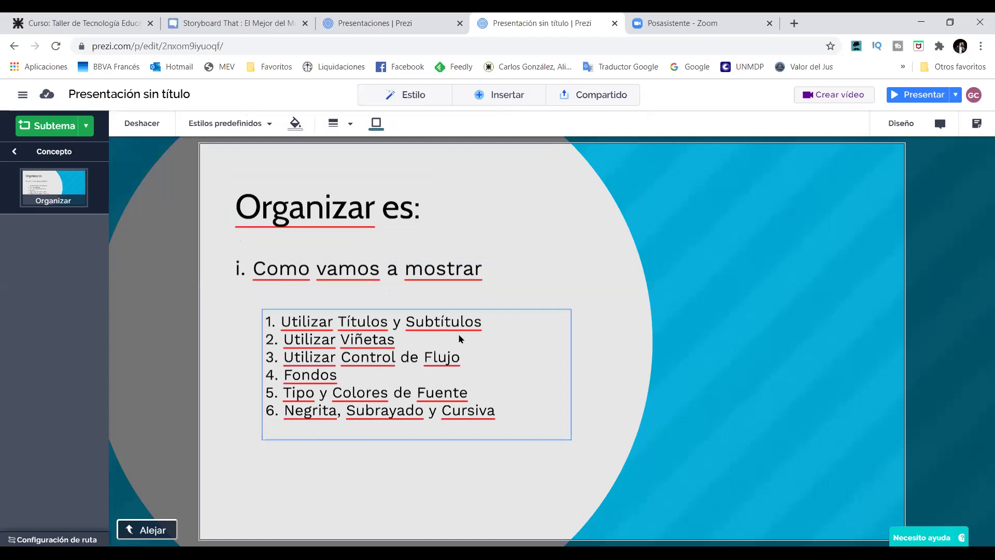
- Add a "Zoom hasta" animation to the six-item numbered list in the Organizar subtopic
click(368, 360)
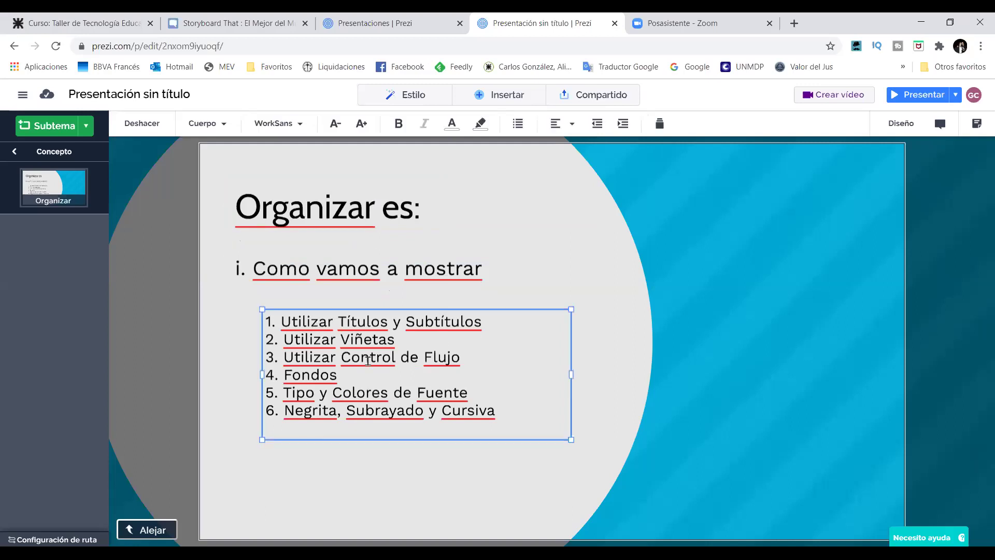
click(385, 341)
click(332, 387)
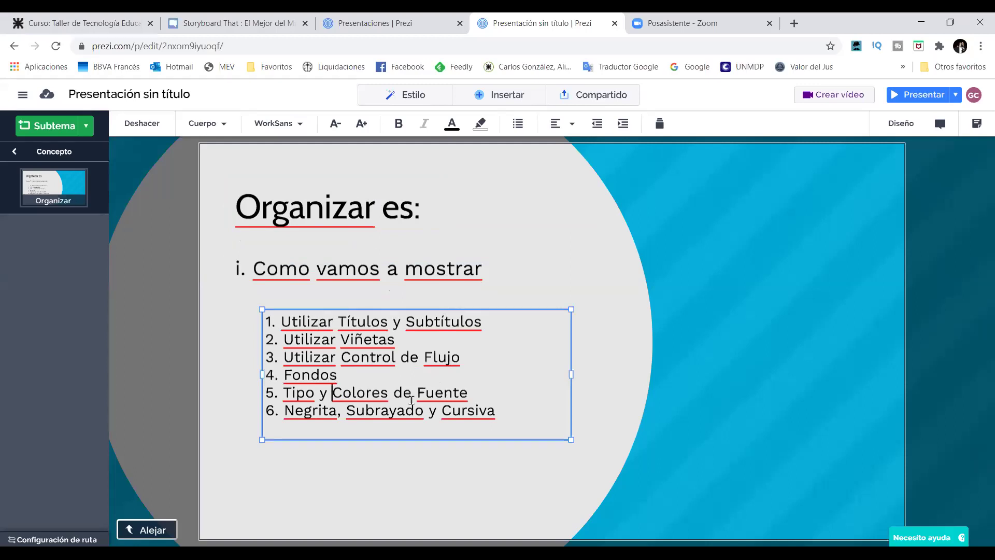
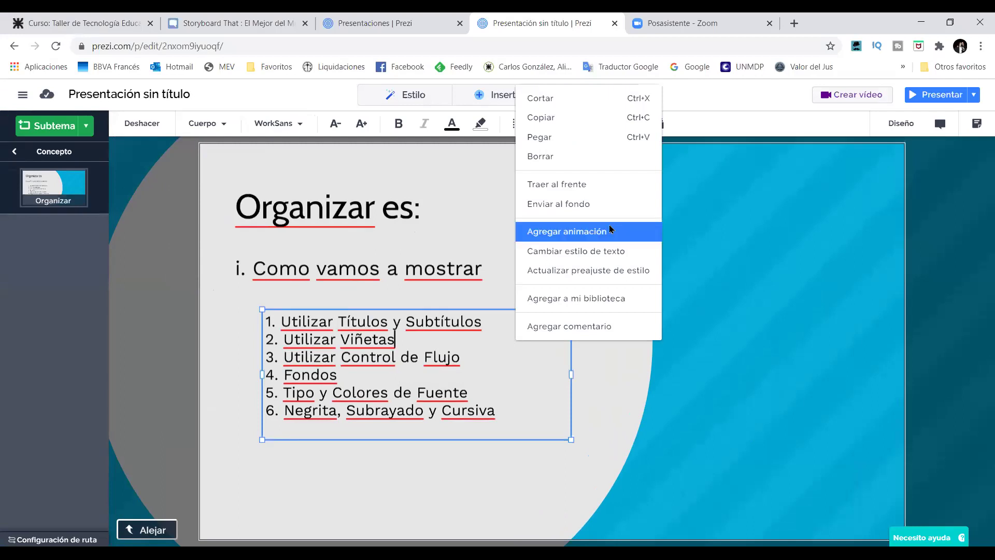
click(615, 241)
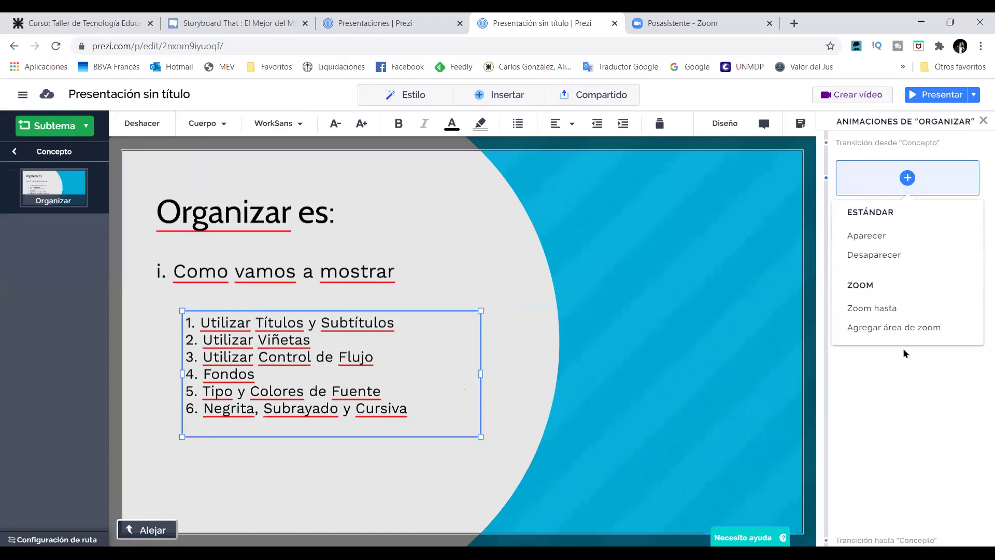
click(912, 309)
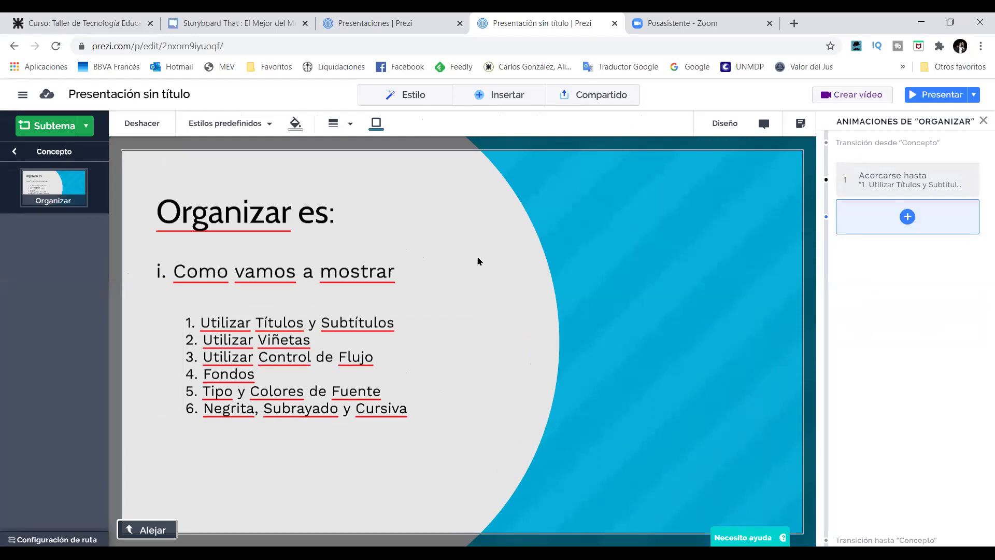
- Present the Organizar subtopic full screen, step through its zoom animation, and return to editing
click(940, 94)
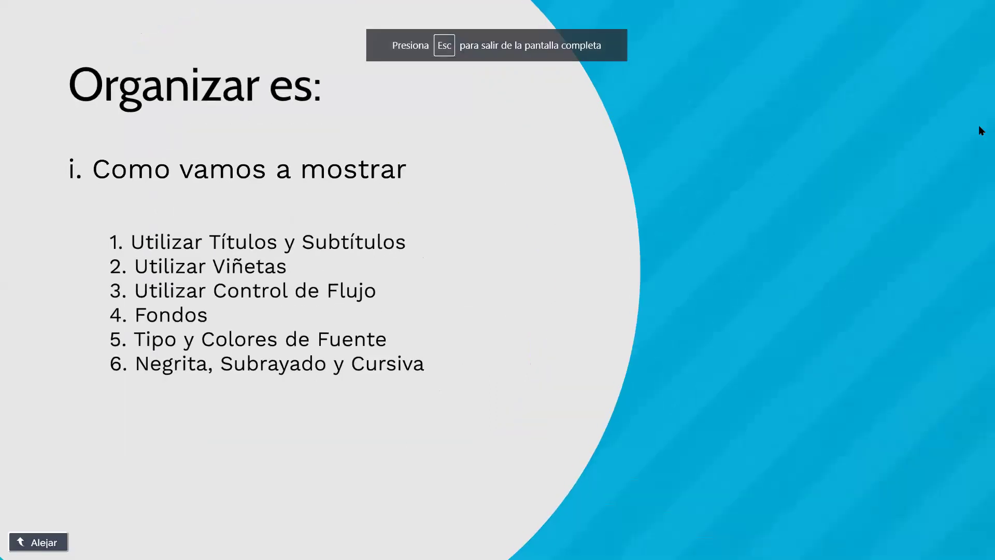
key(Right)
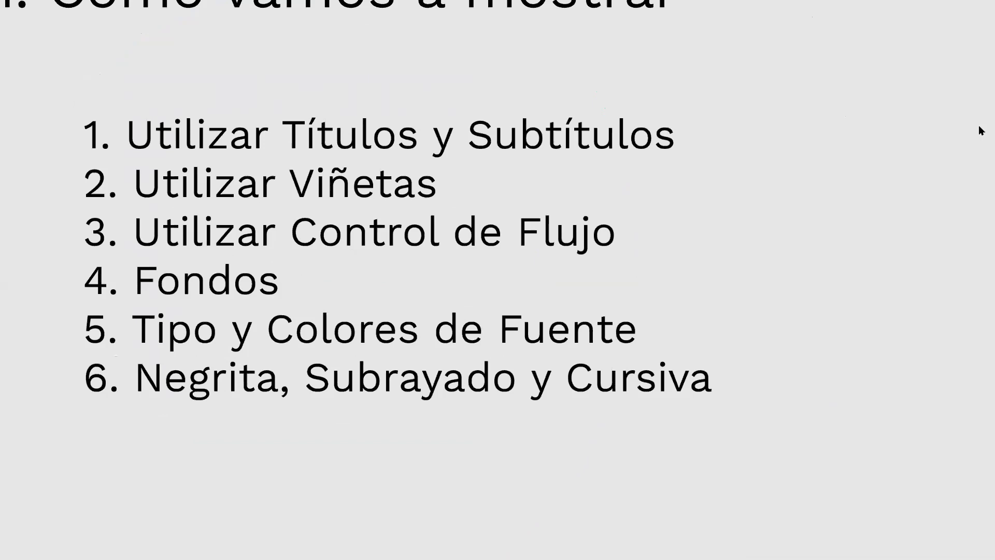
key(Right)
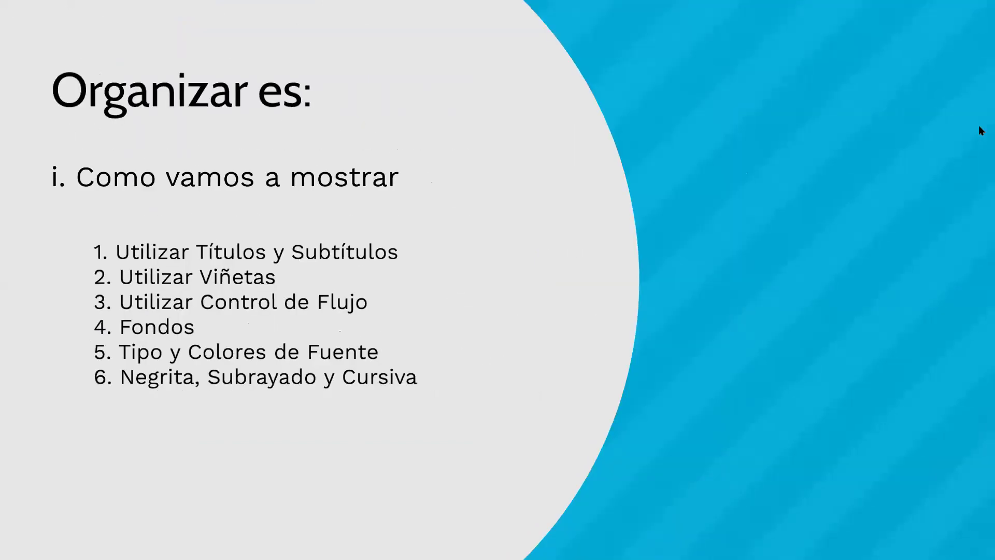
key(Right)
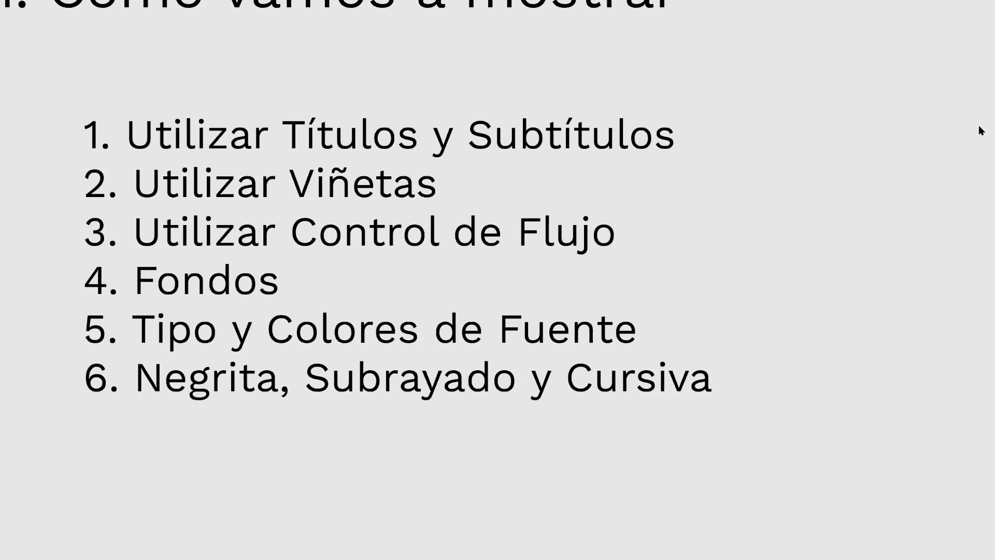
key(Escape)
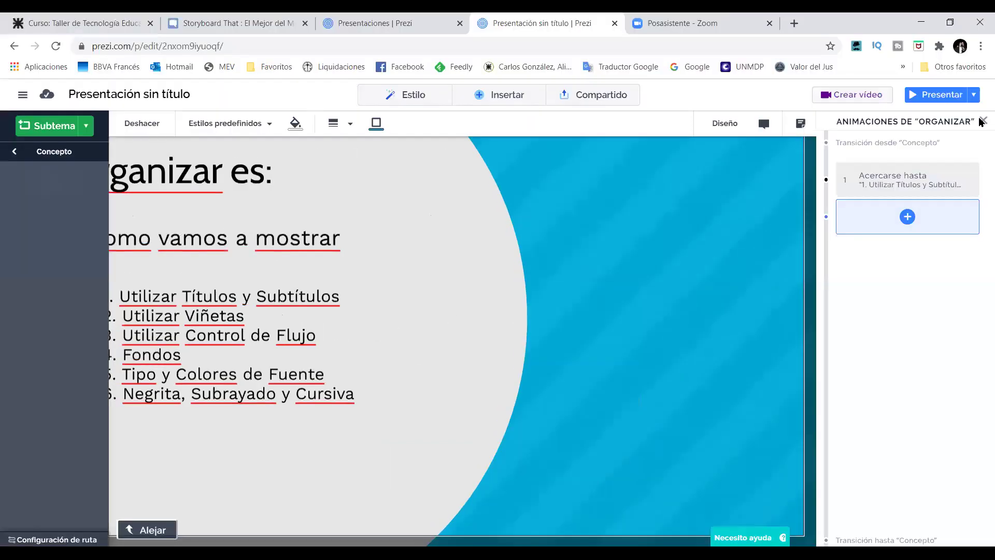
click(367, 274)
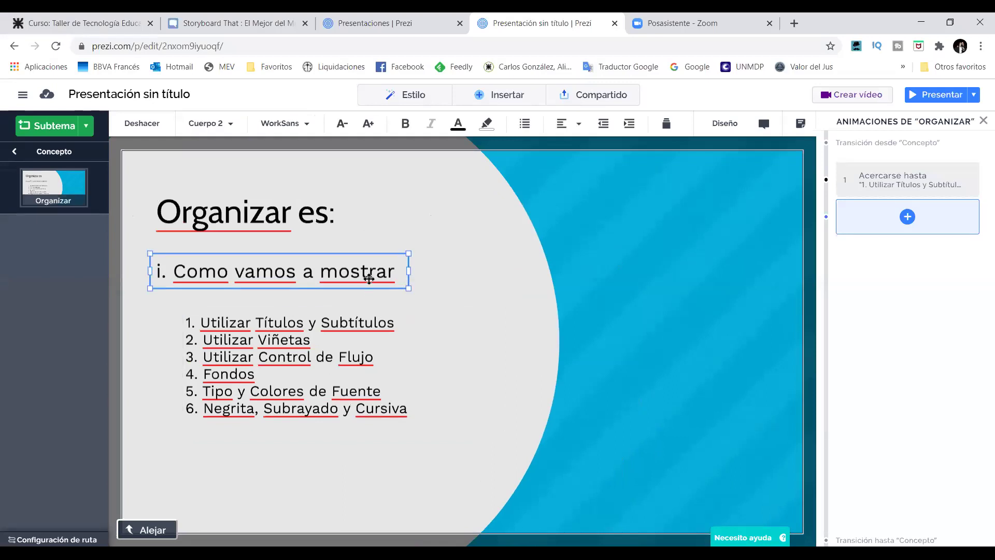
click(330, 214)
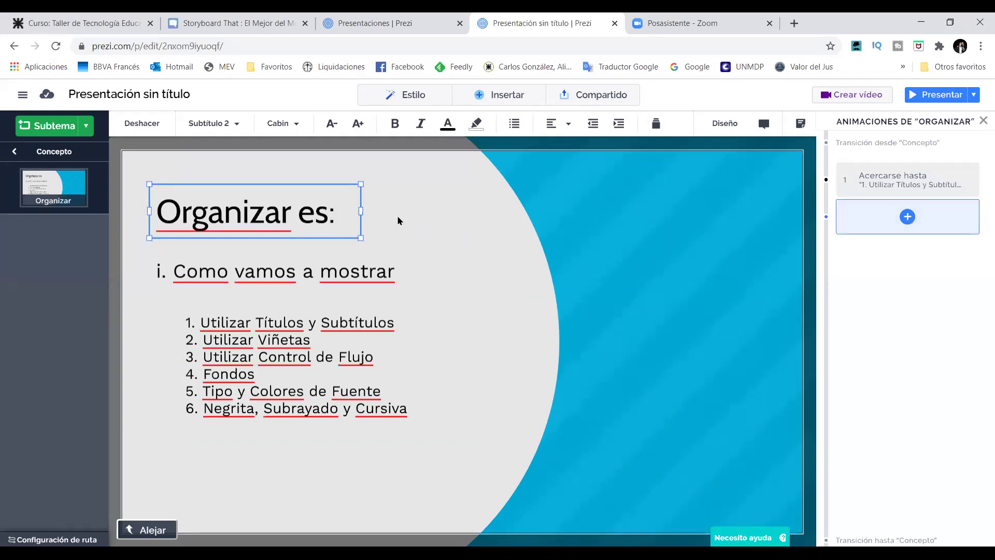
right_click(330, 201)
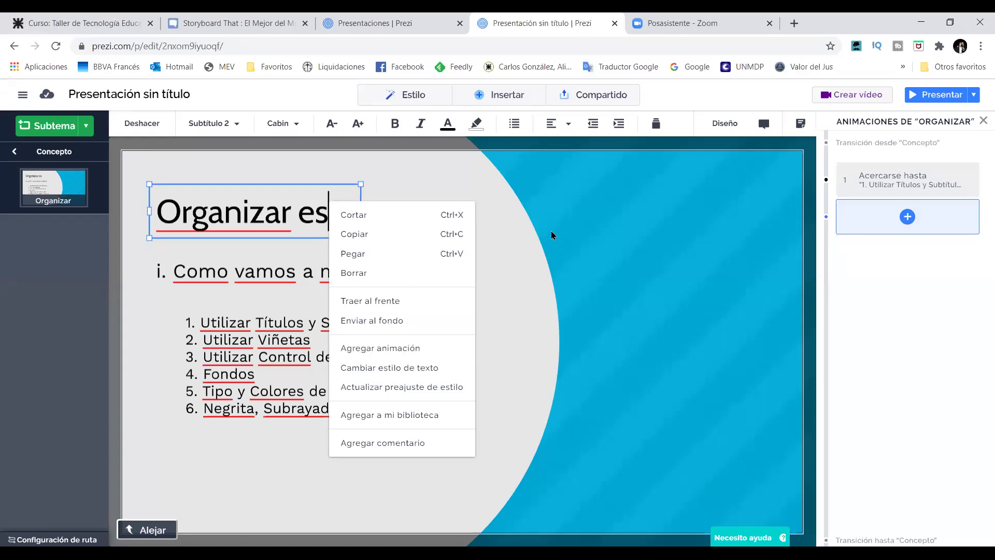
key(Escape)
key(Escape)
click(291, 219)
click(505, 98)
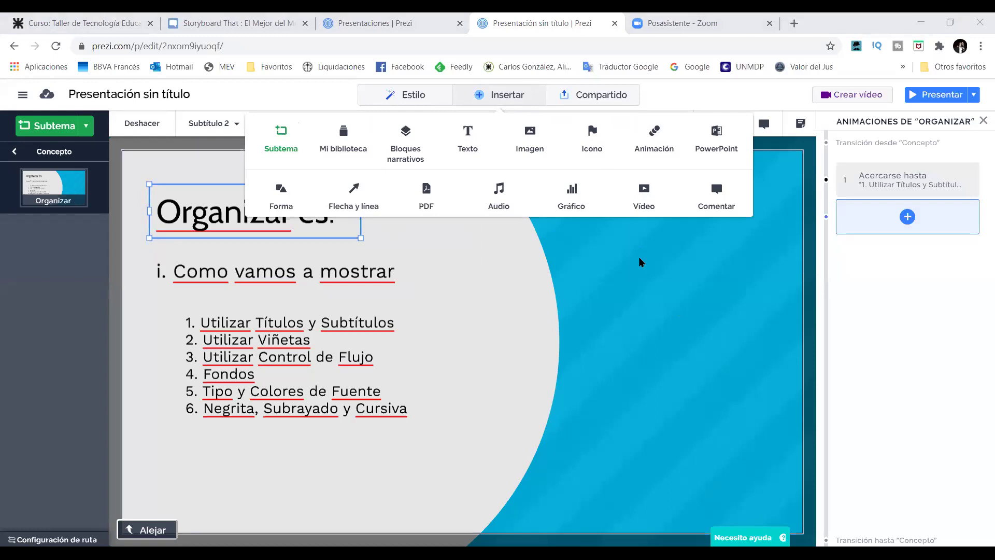
click(551, 138)
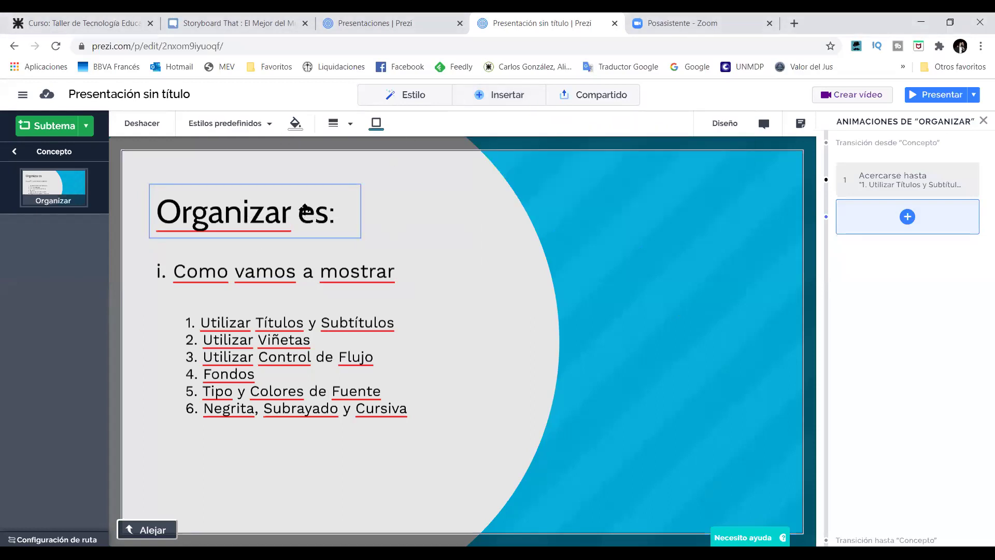
click(335, 236)
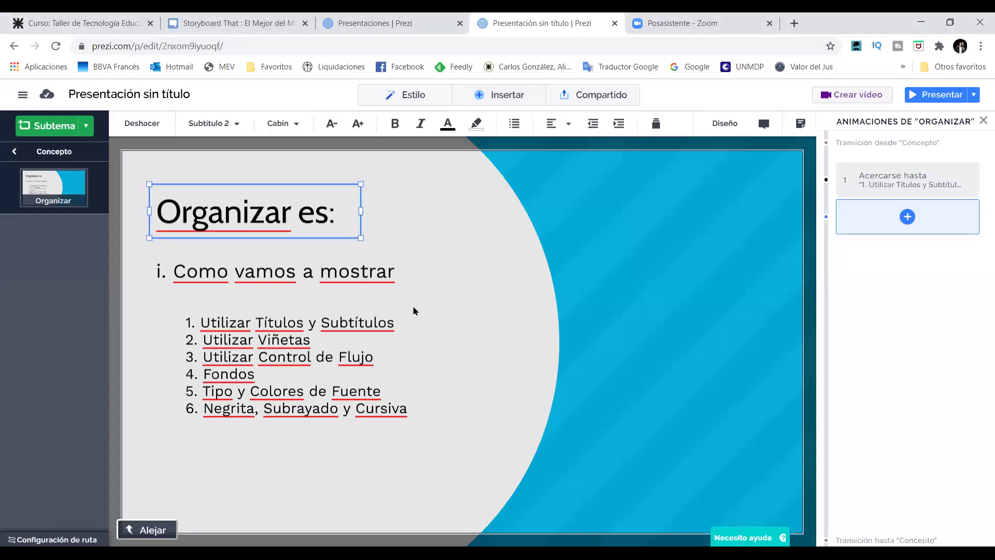
right_click(321, 202)
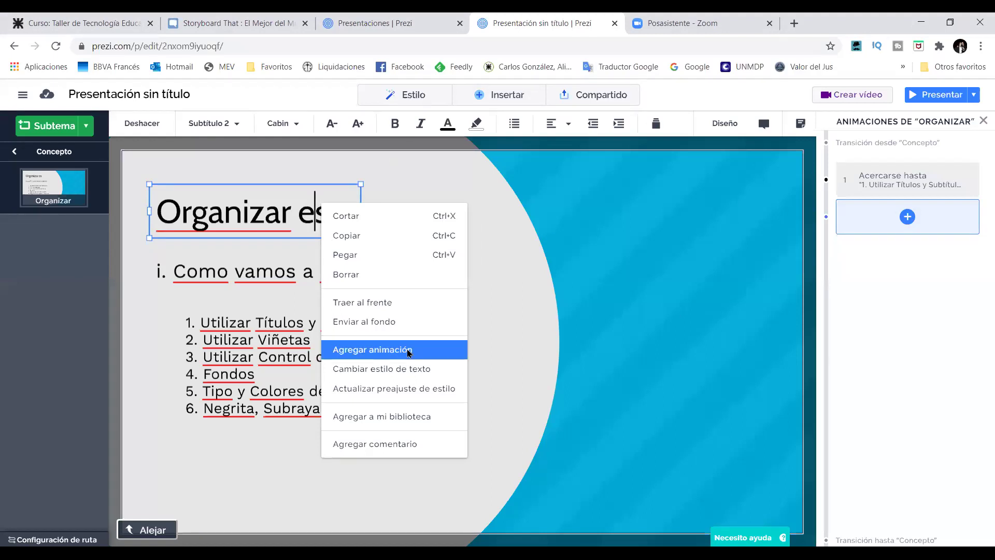
click(360, 216)
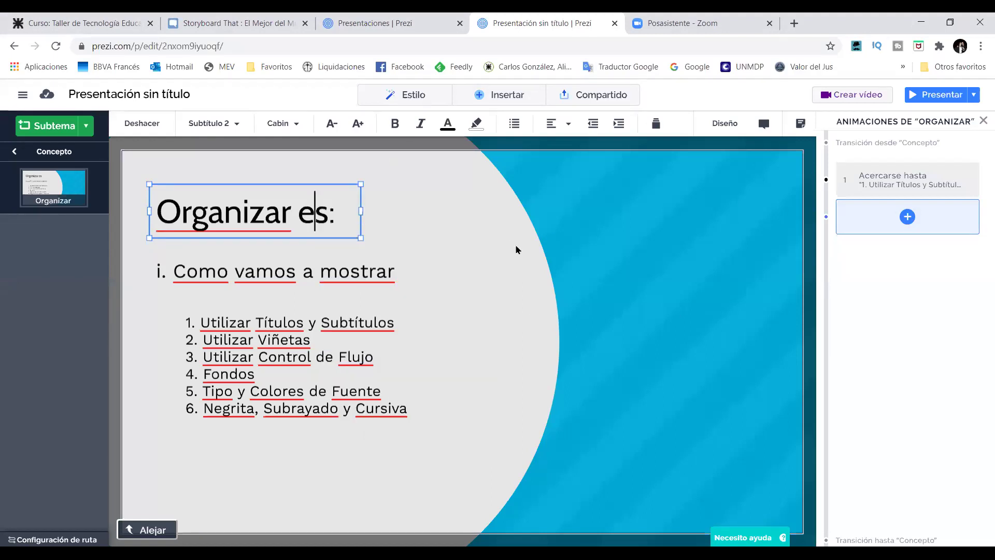
click(449, 247)
click(322, 215)
click(506, 96)
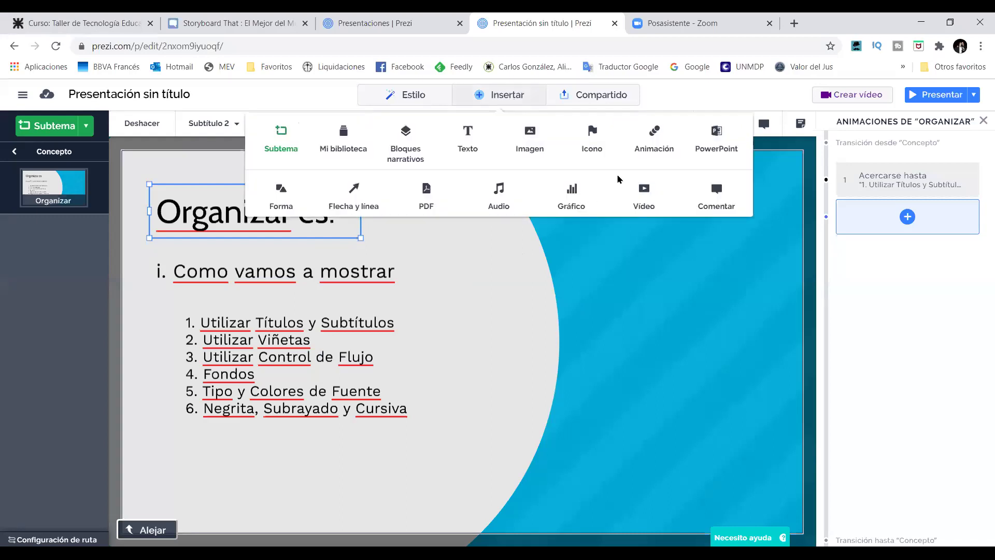
click(655, 131)
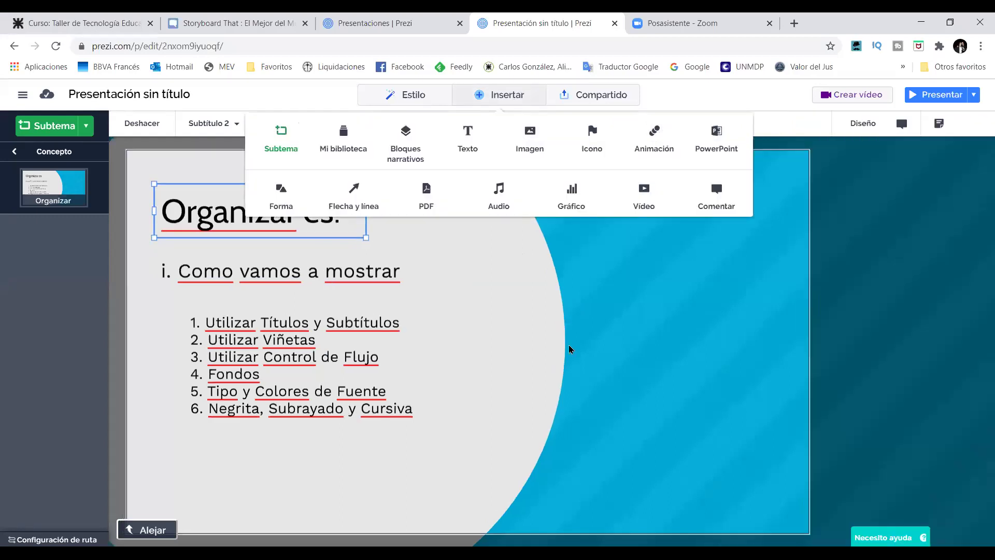
click(655, 131)
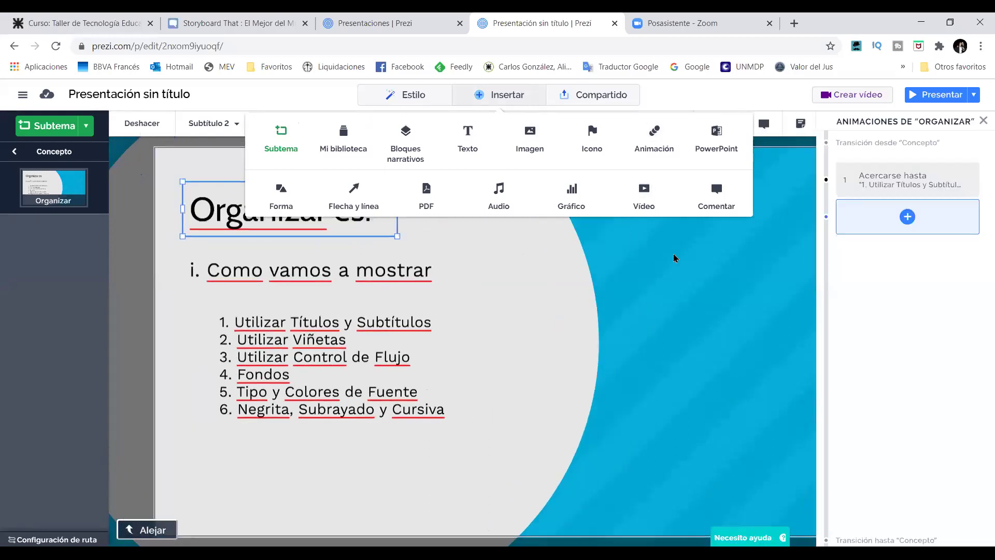
click(698, 289)
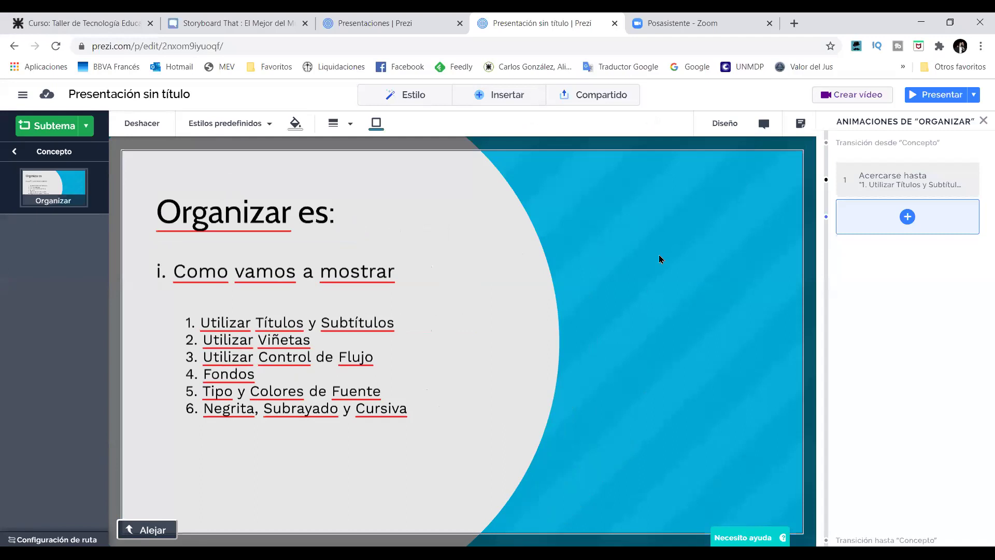
- Add an "Aparecer" animation to the "Organizar es:" title and place it first in the animation order
click(299, 210)
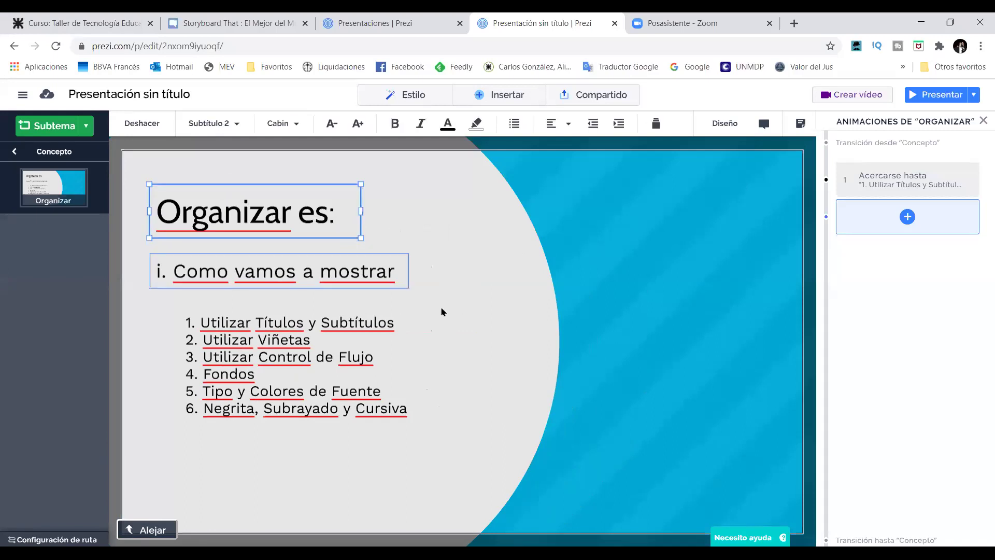
click(908, 217)
click(883, 275)
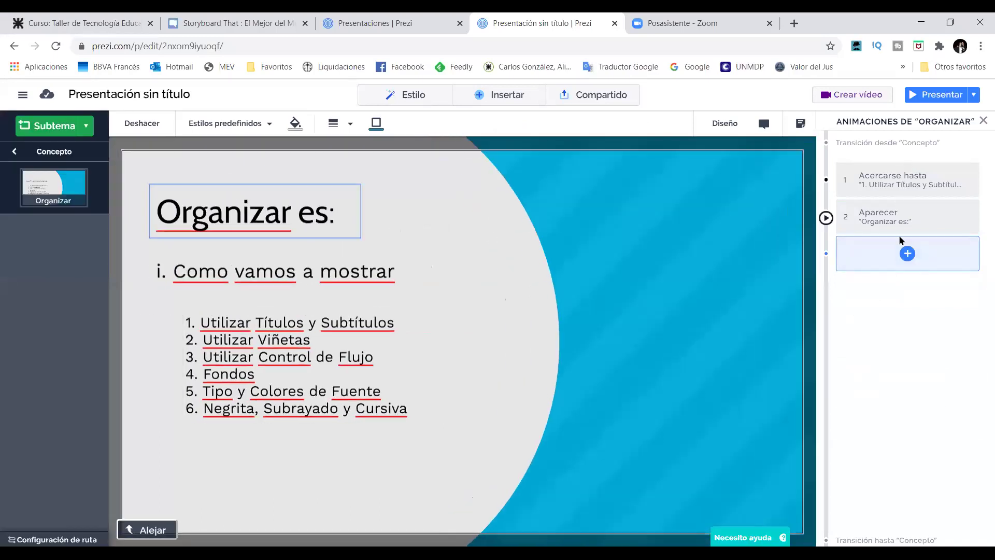
drag(855, 219, 855, 182)
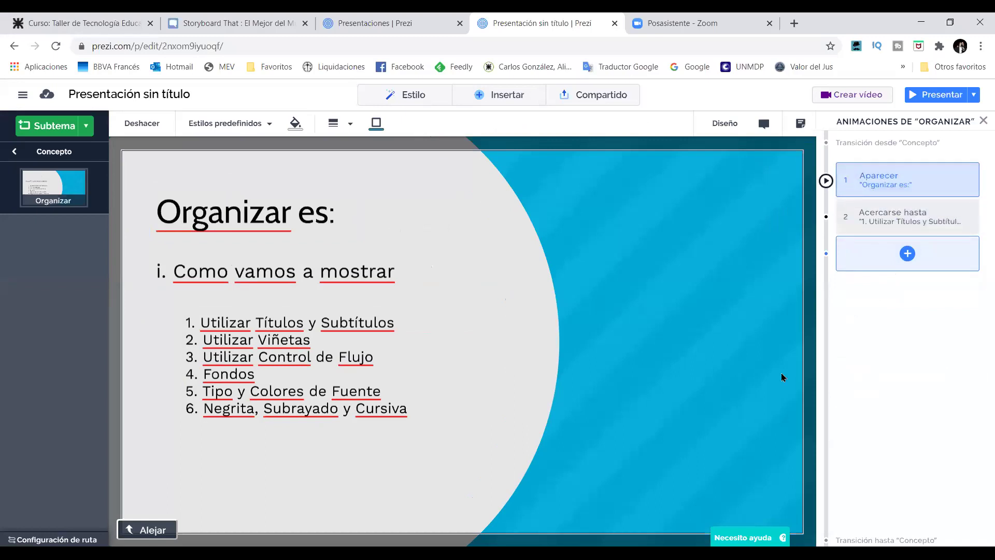
- Add an "Aparecer" animation to the "i. Como vamos a mostrar" line and place it second, ahead of the list's zoom
click(289, 220)
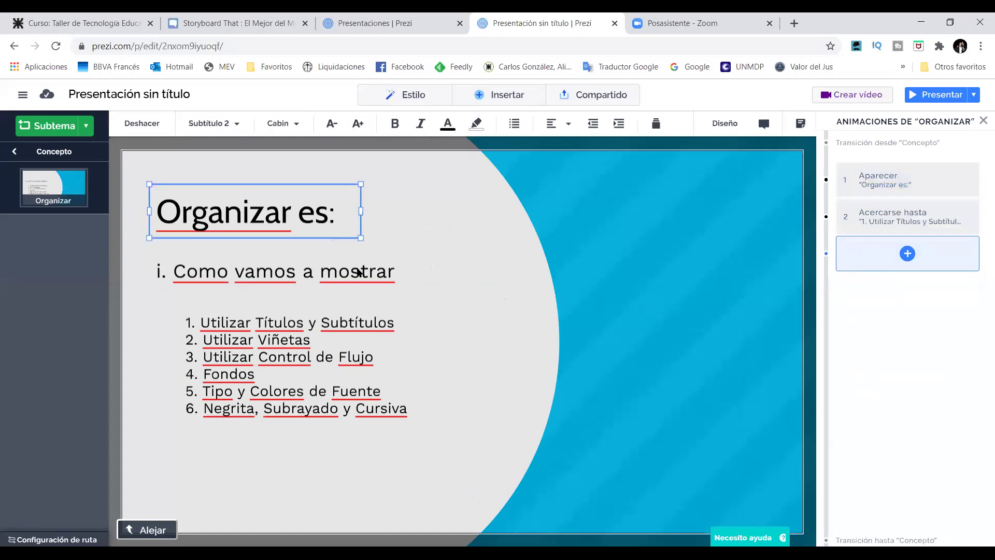
click(326, 271)
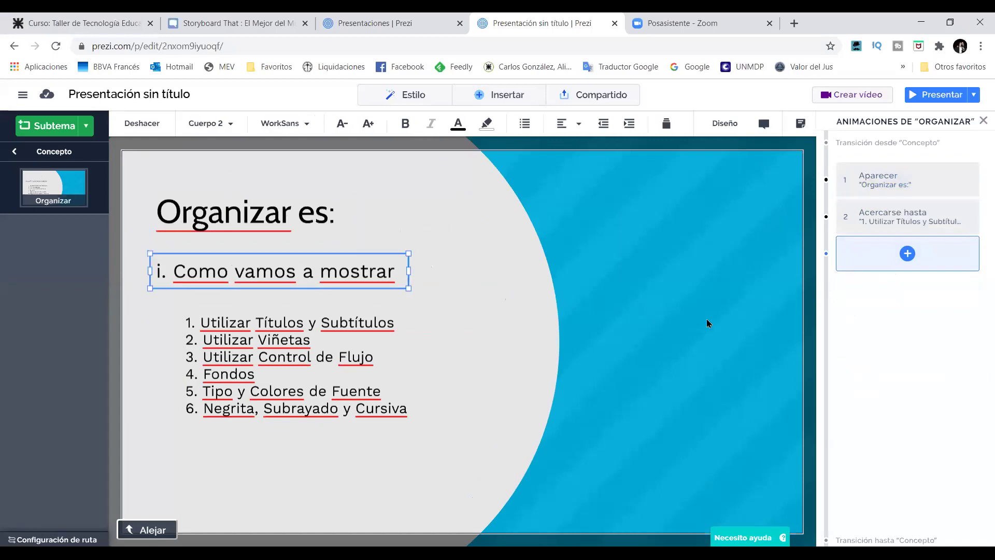
click(909, 255)
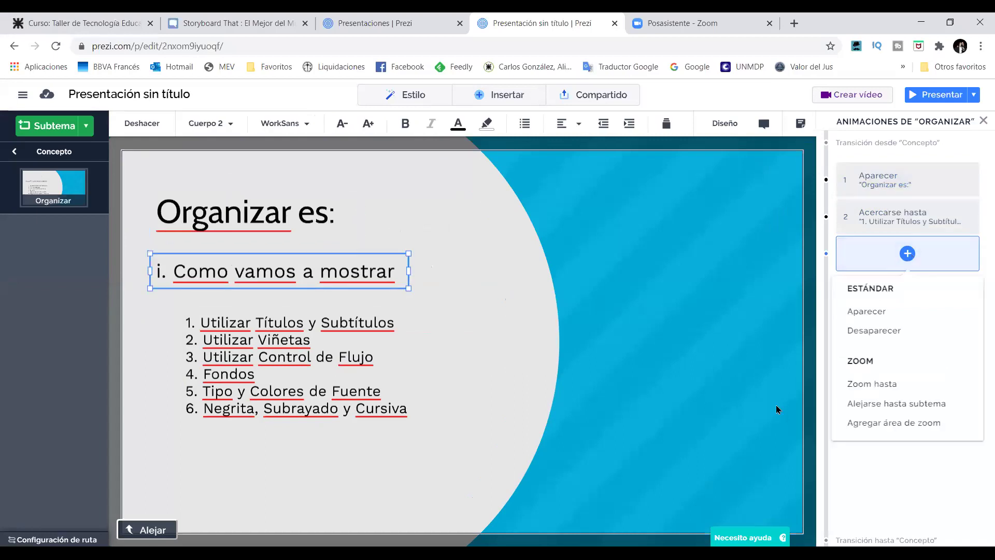
click(902, 316)
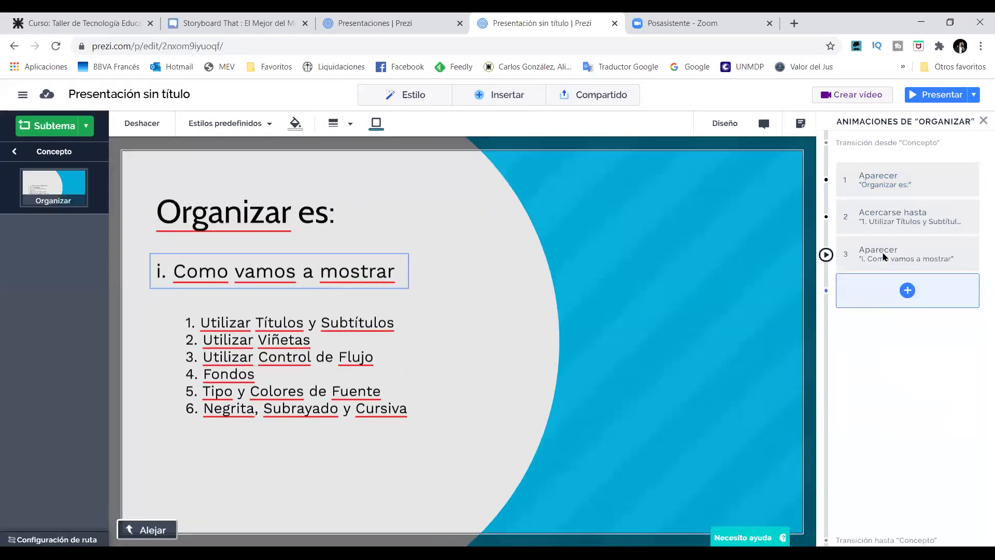
drag(852, 254, 892, 218)
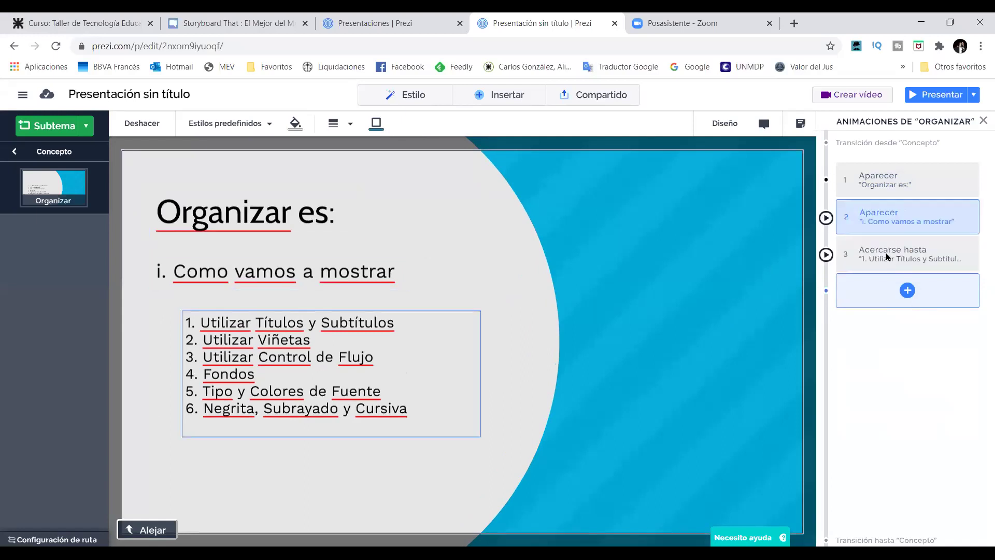
- Add an "Aparecer" animation to the numbered list and place it third, just before the list's zoom animation
click(907, 292)
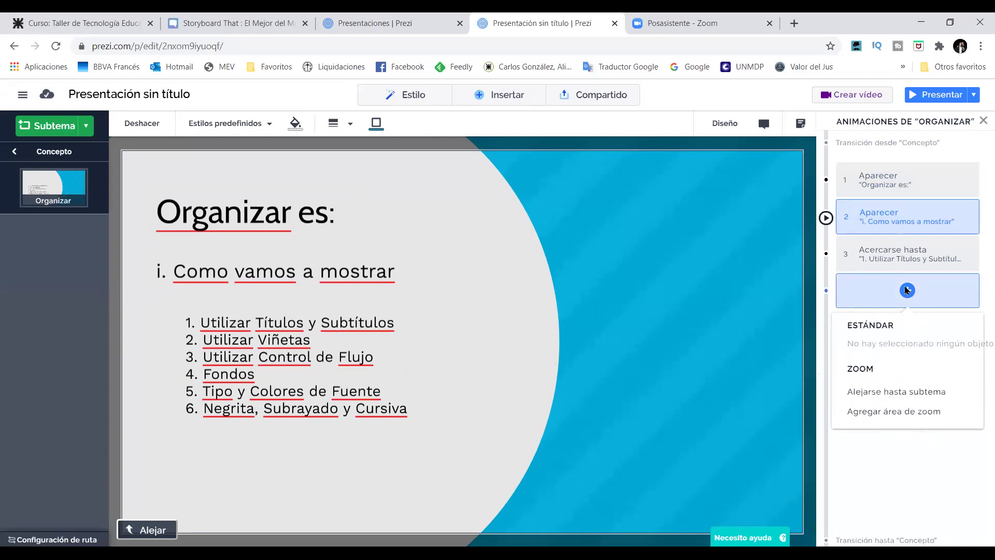
click(353, 372)
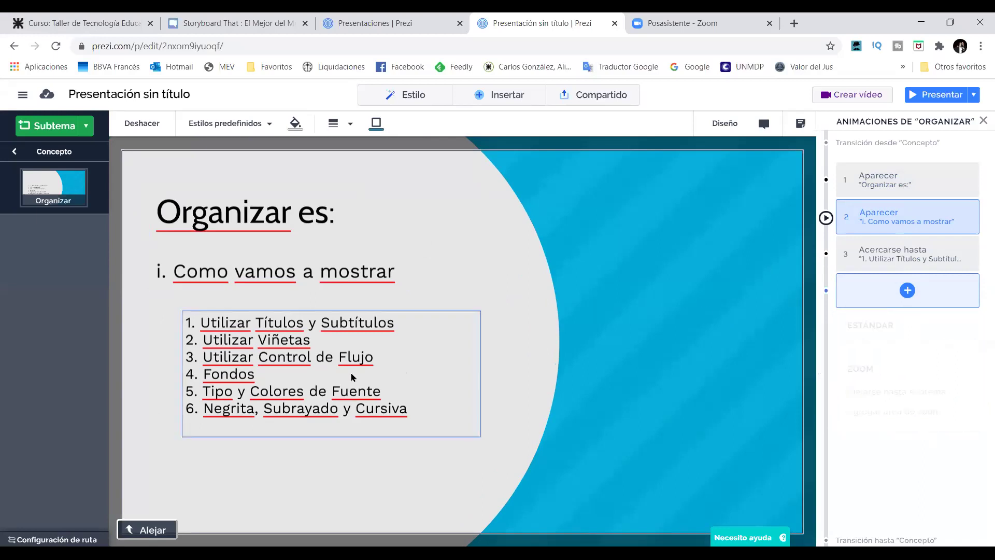
click(351, 373)
click(906, 290)
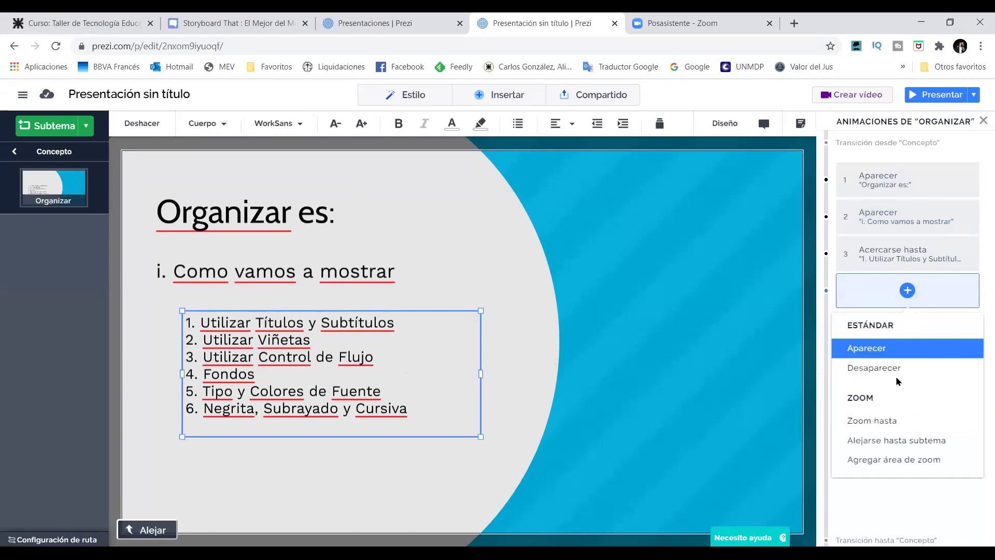
click(893, 355)
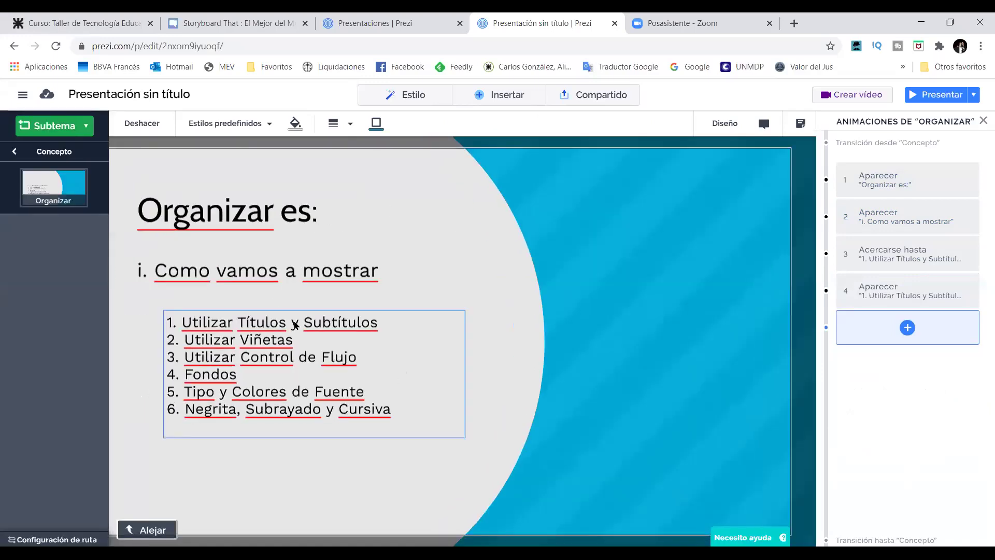
drag(892, 297, 906, 254)
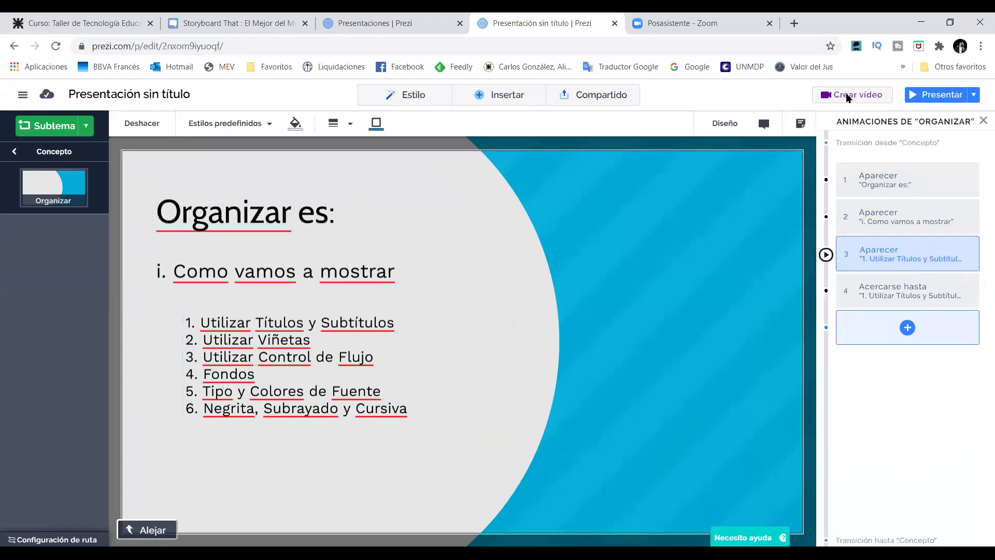
- Present the Organizar subtopic full screen, step back and forth through its appear and zoom animations, and return to editing
click(941, 95)
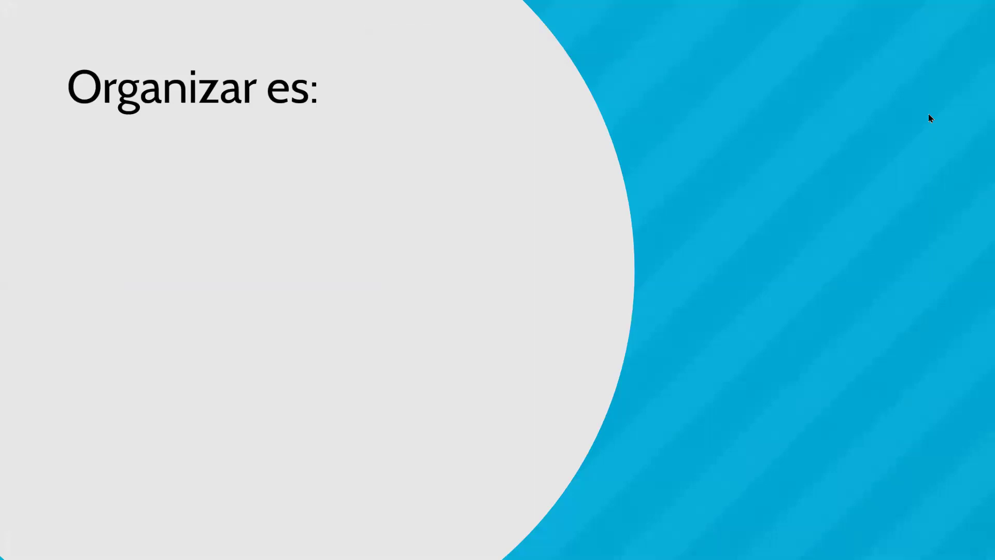
key(Right)
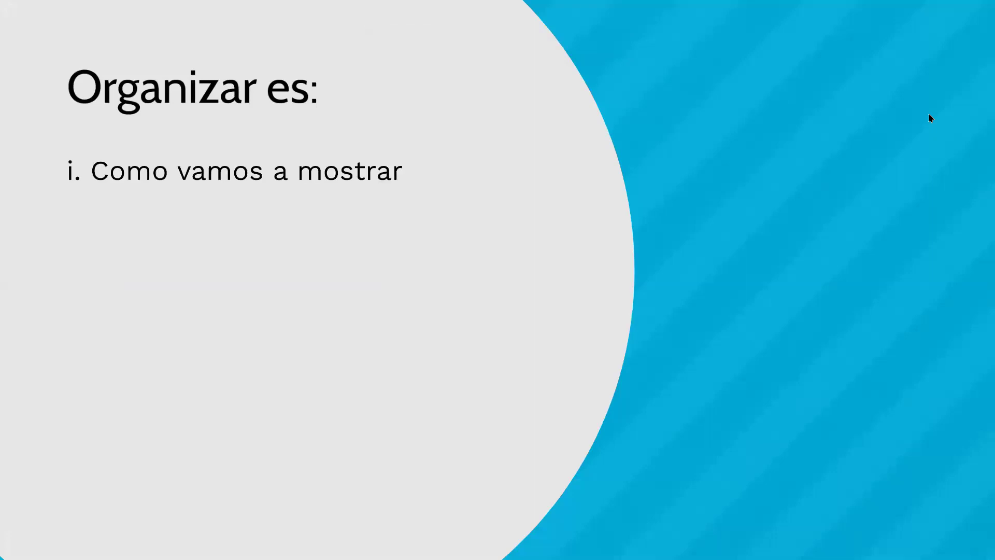
key(Right)
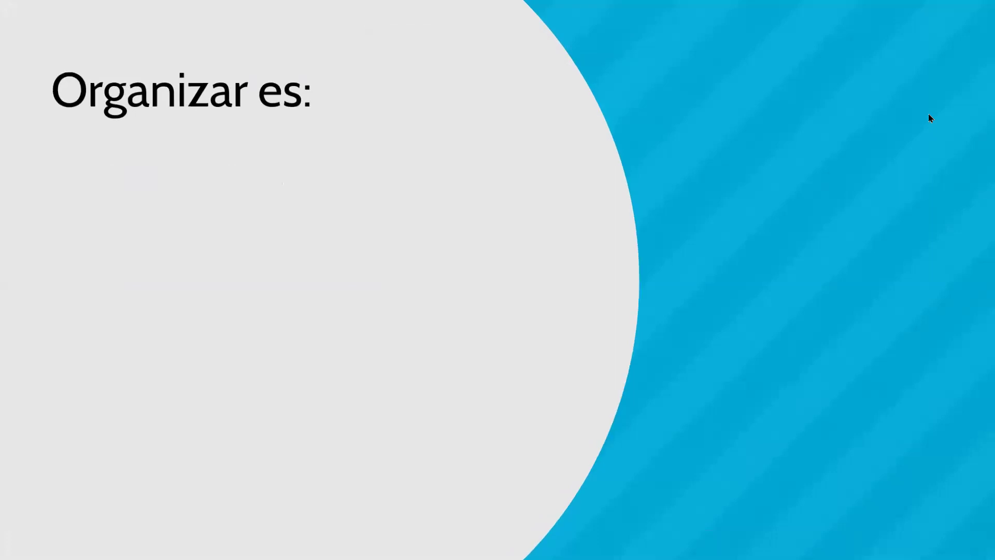
key(Right)
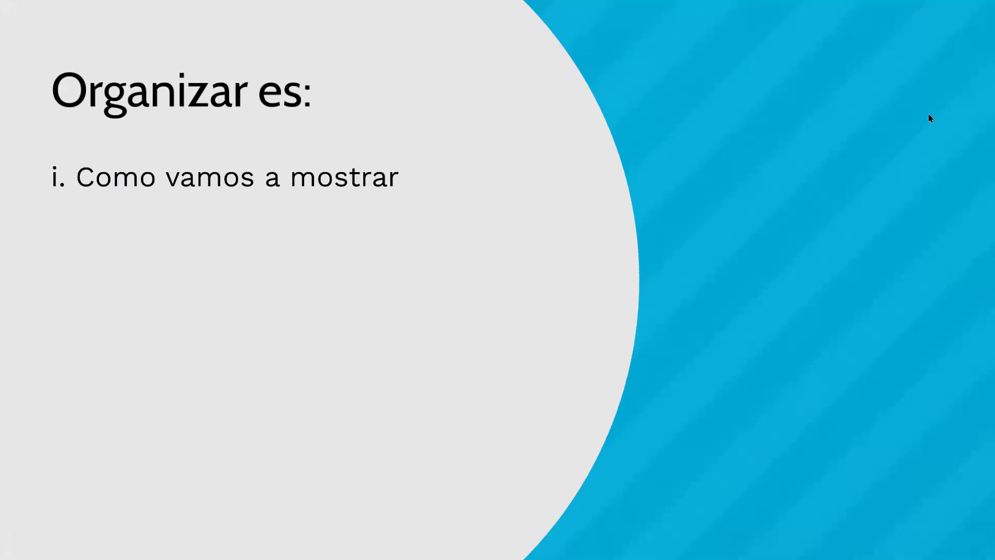
key(Right)
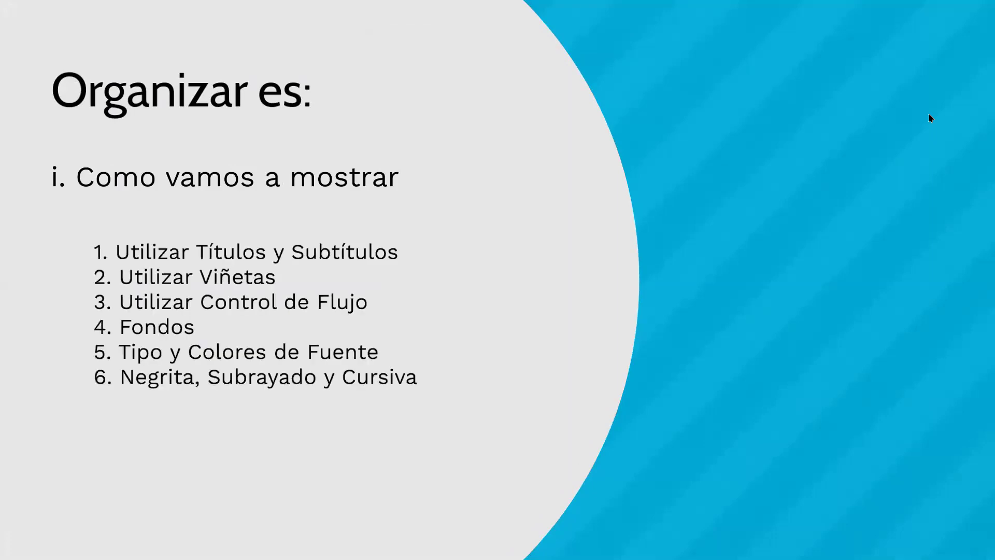
key(Right)
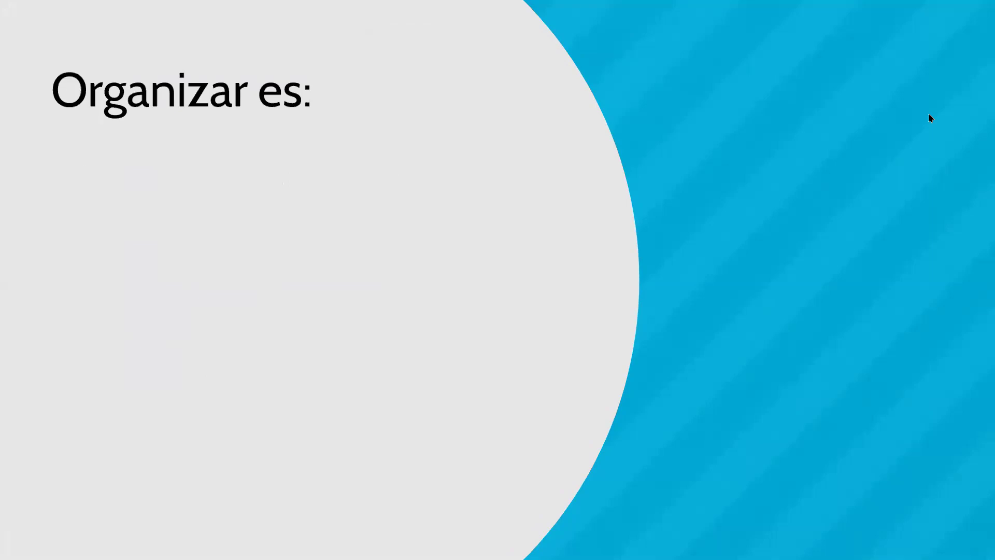
key(Right)
key(Right)
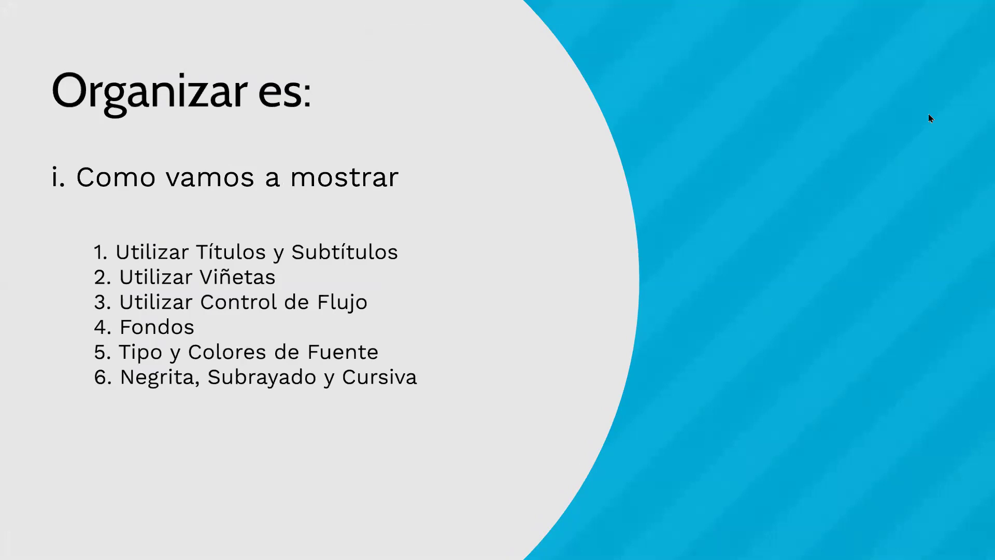
key(Right)
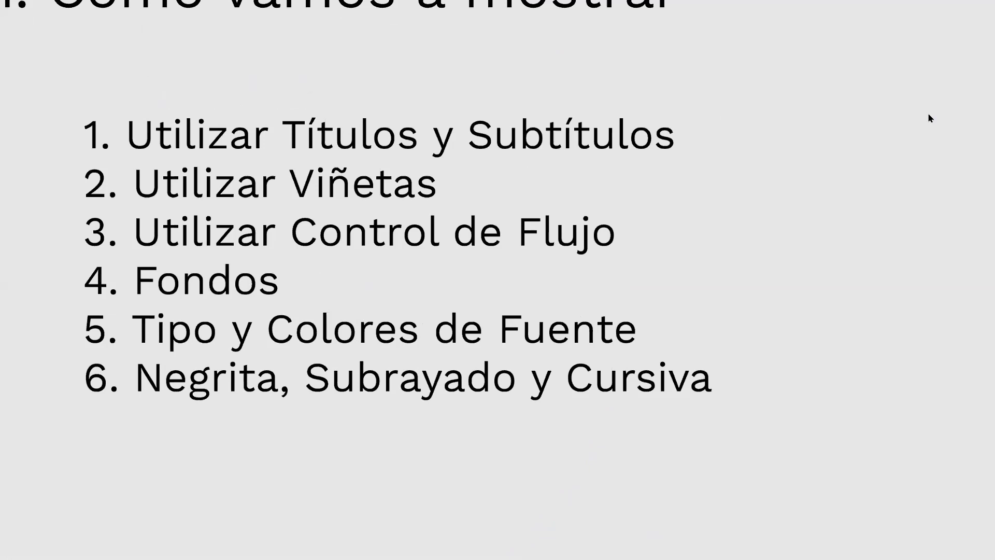
key(Escape)
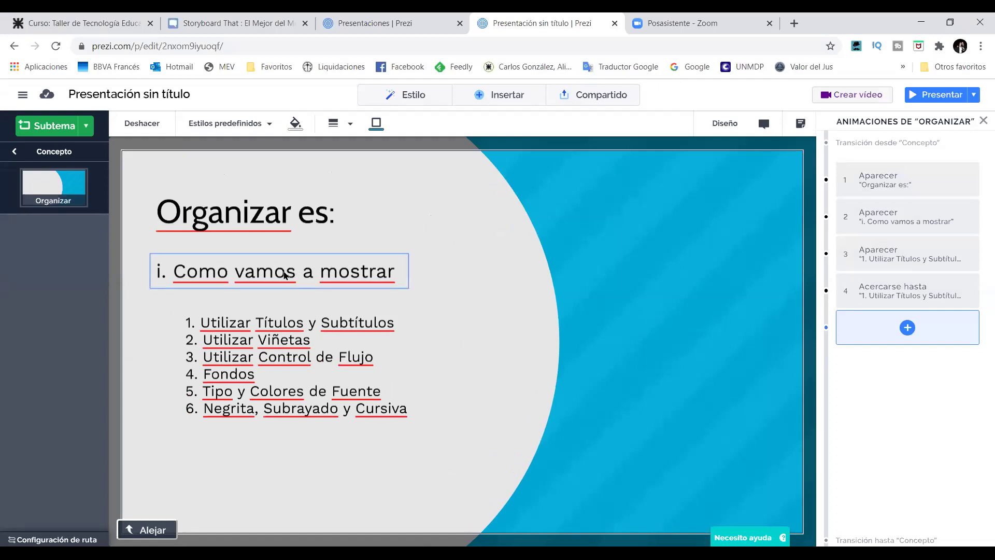
- Make the word "vamos" bold in the "i. Como vamos a mostrar" line
click(225, 270)
drag(236, 271, 299, 273)
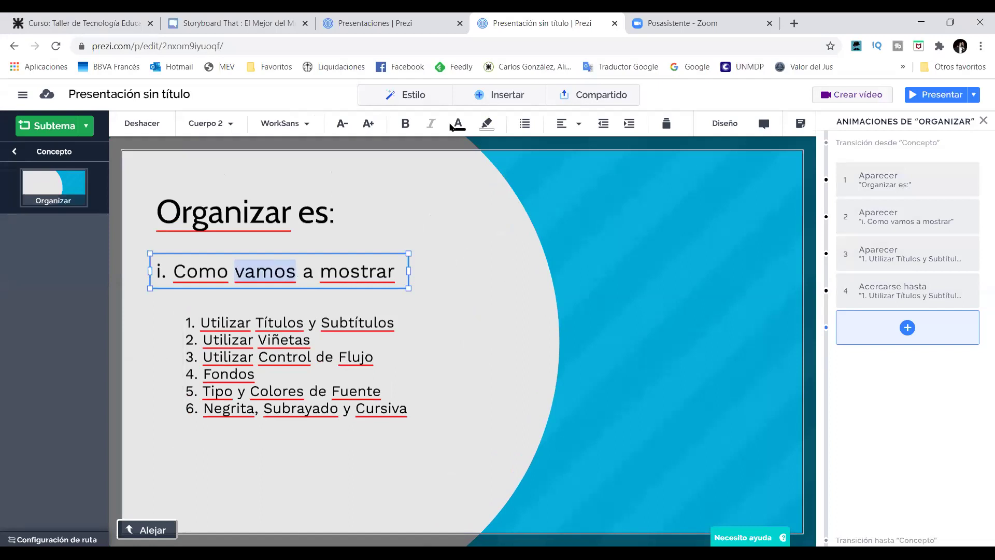
click(405, 123)
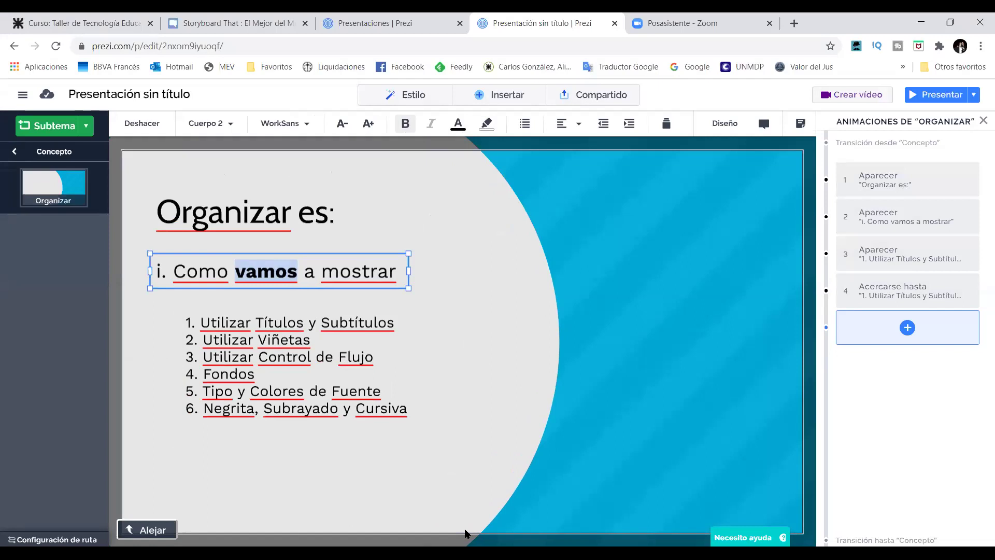
- Try a red background colour on the "i. Como vamos a mostrar" text box and undo it
click(486, 124)
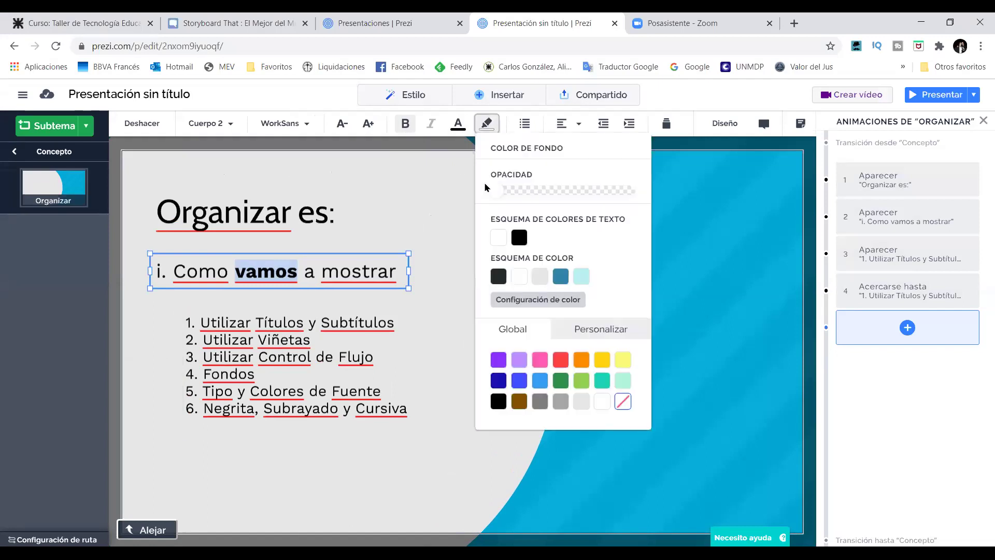
click(562, 360)
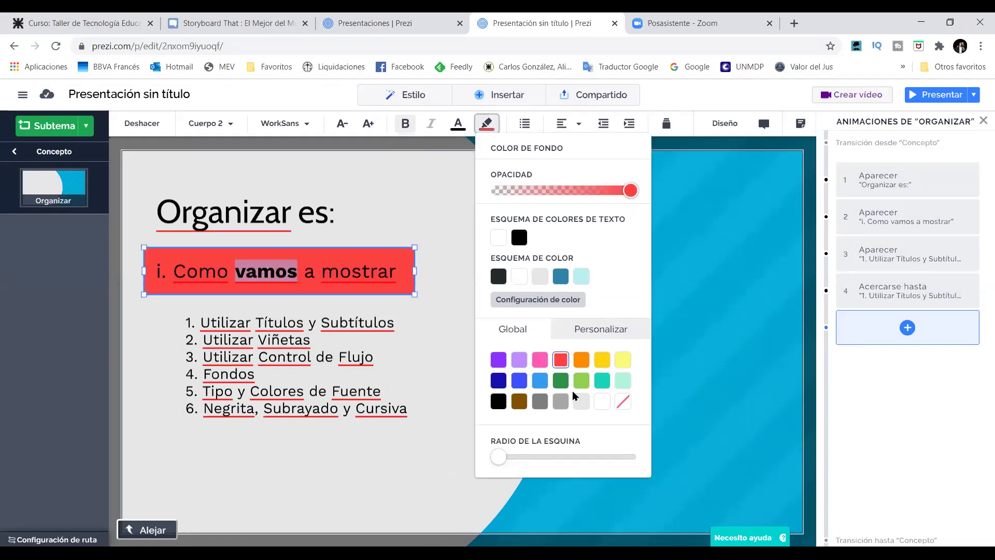
click(446, 325)
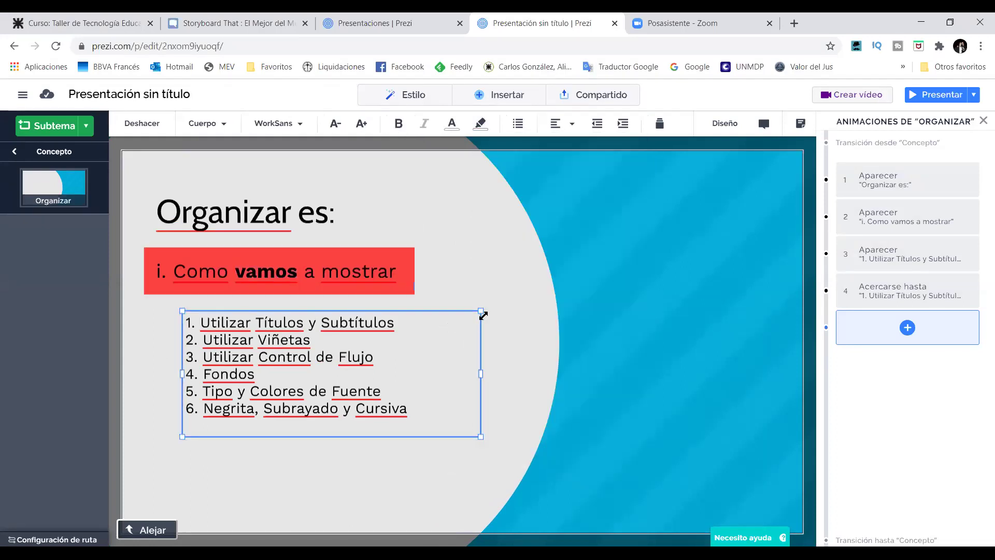
click(413, 266)
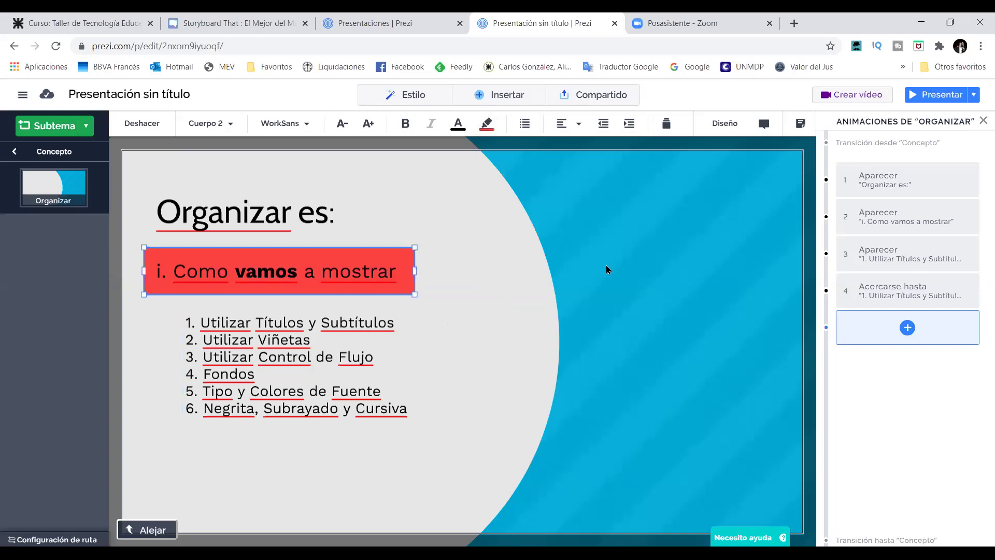
key(ctrl+z)
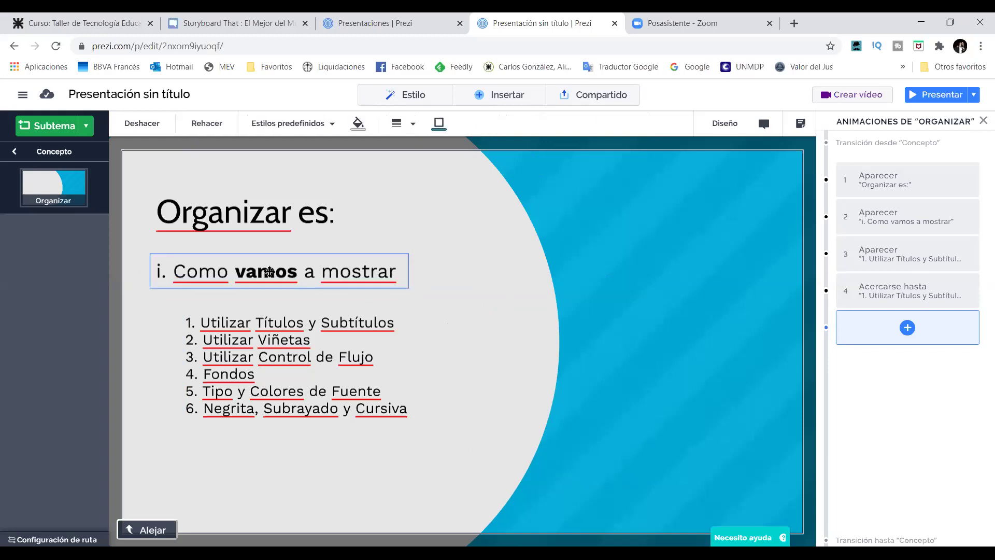
- Set the text colour of the word "vamos" to red in the "i. Como vamos a mostrar" line
click(241, 273)
drag(236, 273, 297, 273)
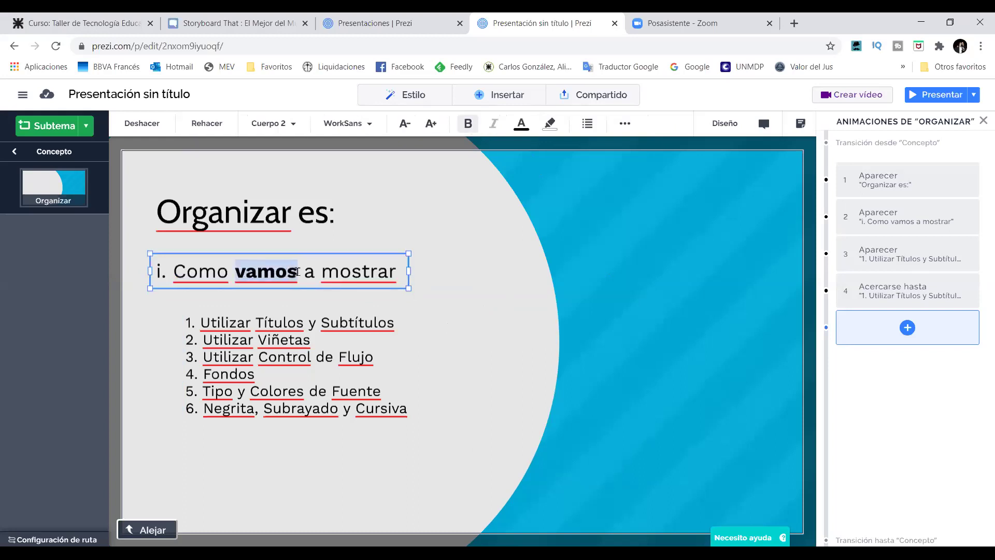
click(521, 124)
click(538, 335)
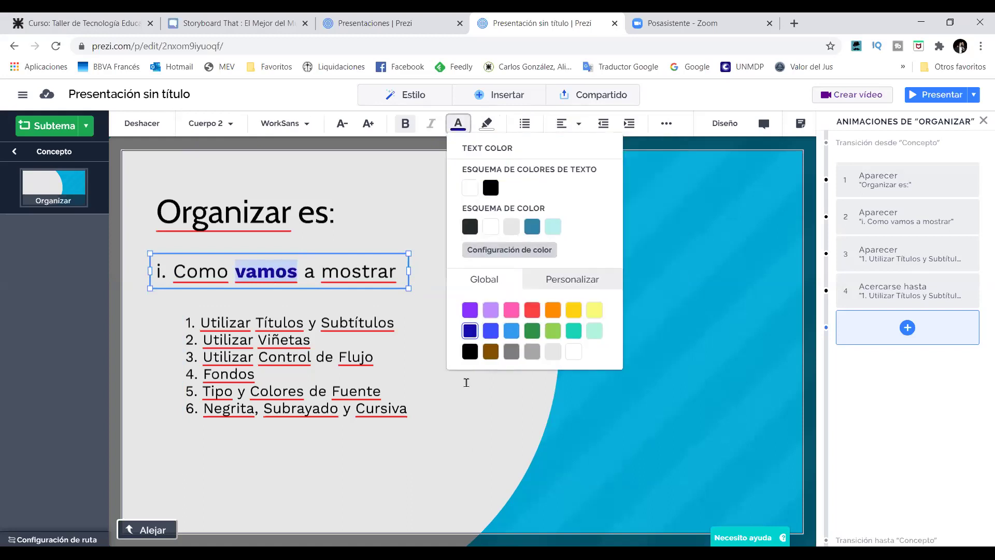
click(534, 310)
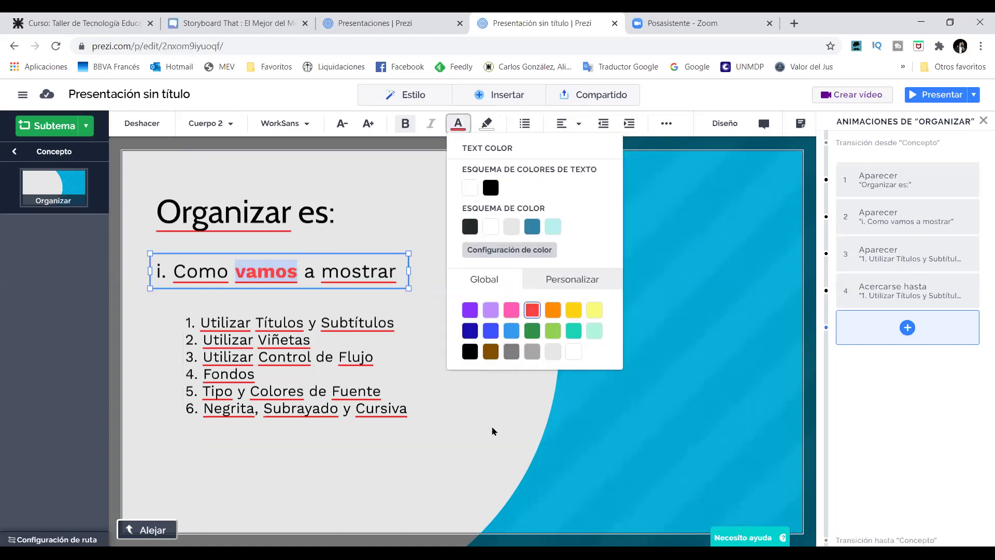
click(467, 296)
click(408, 279)
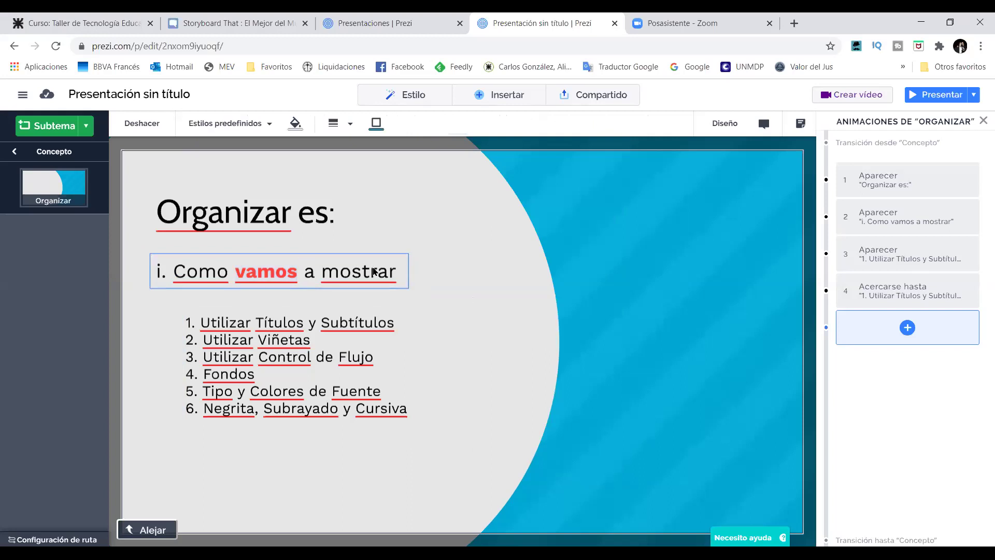
click(412, 262)
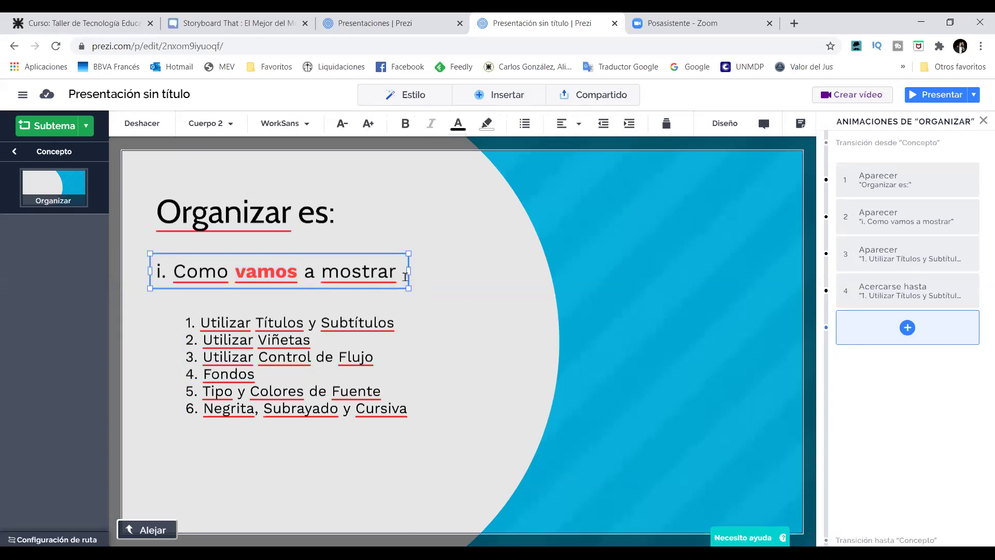
- Give the "Organizar es:" title box a solid yellow background colour
click(326, 216)
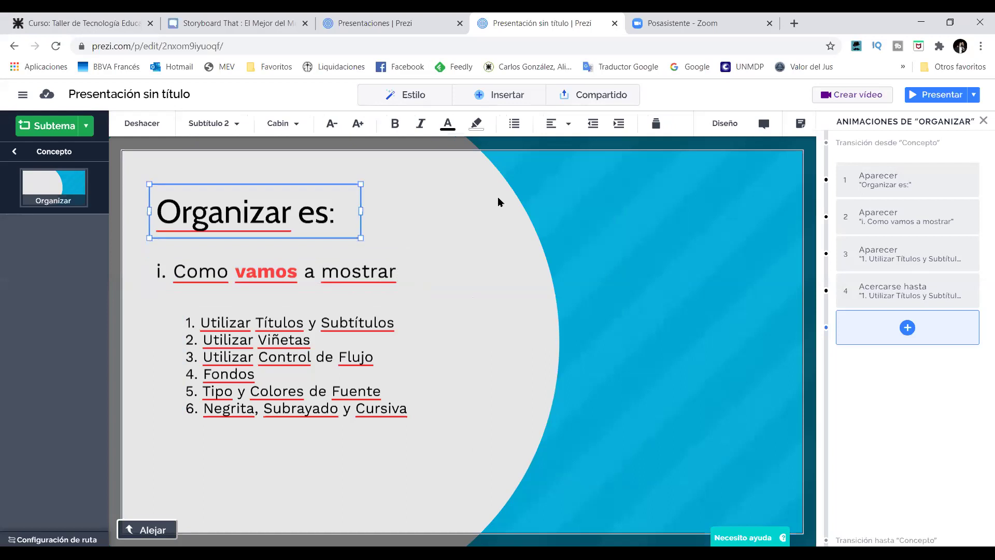
click(475, 125)
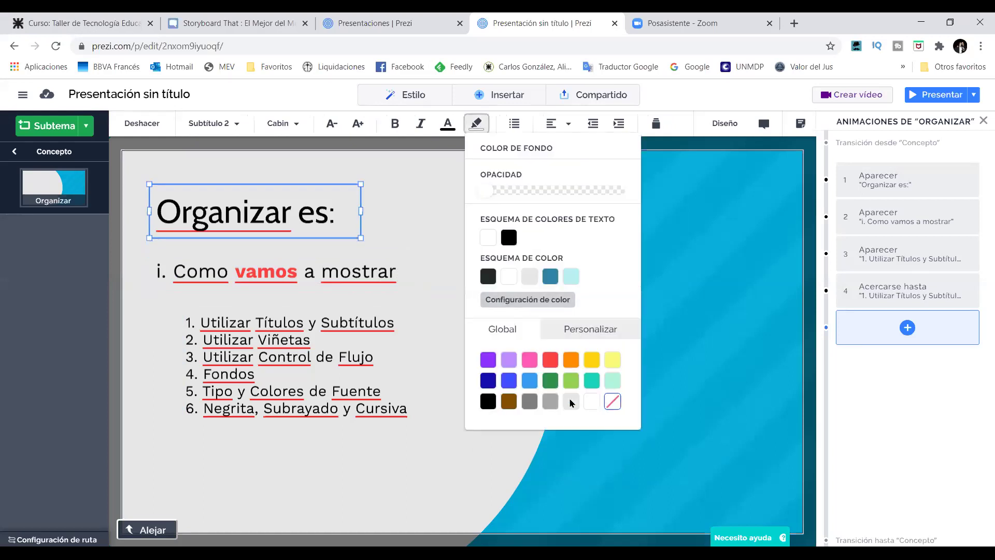
click(596, 362)
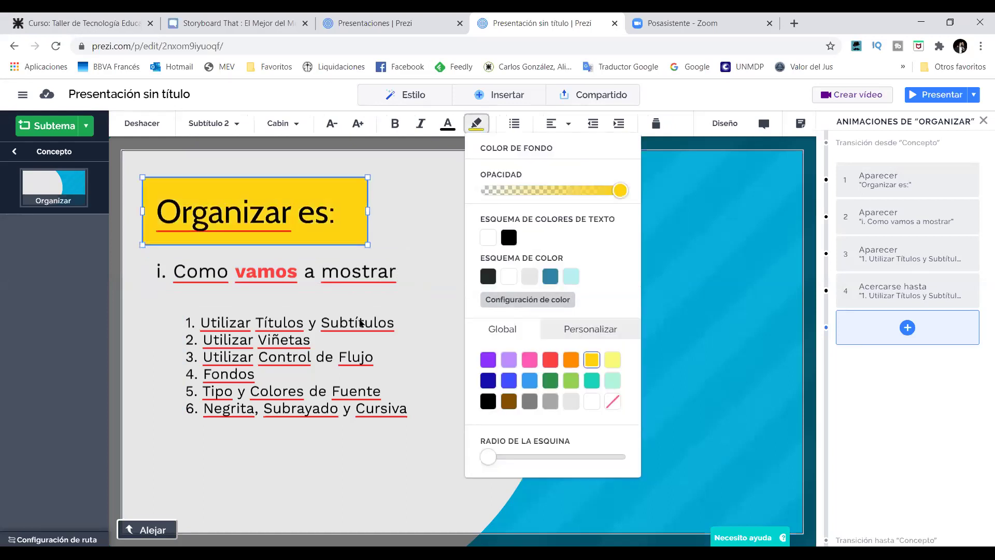
- Set the text colour of the whole "Organizar es:" title to pink
click(302, 226)
click(302, 226)
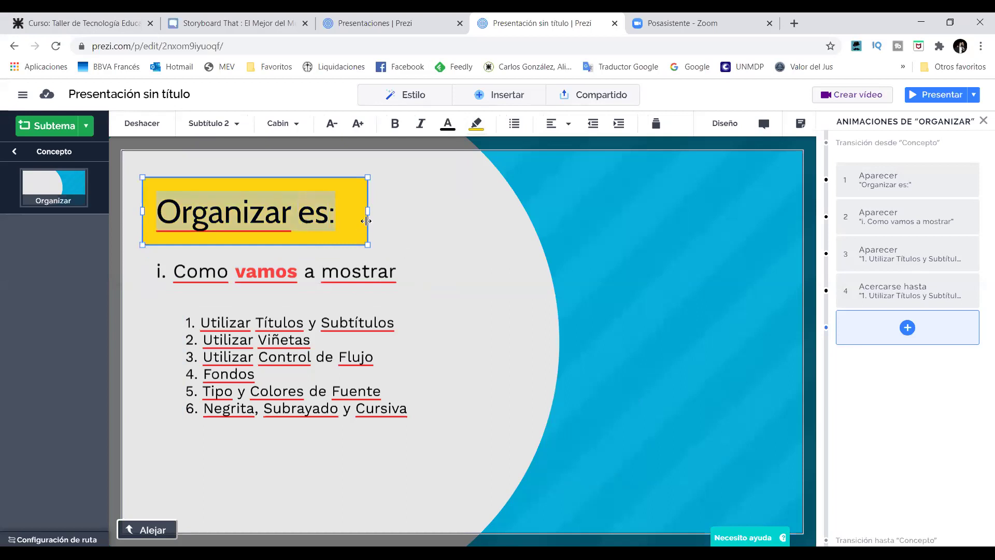
click(447, 127)
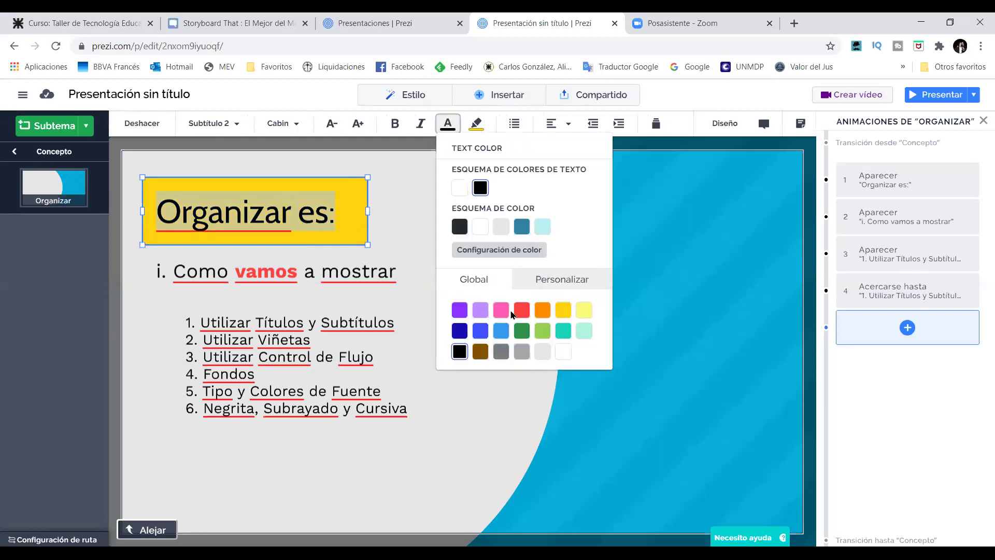
click(543, 313)
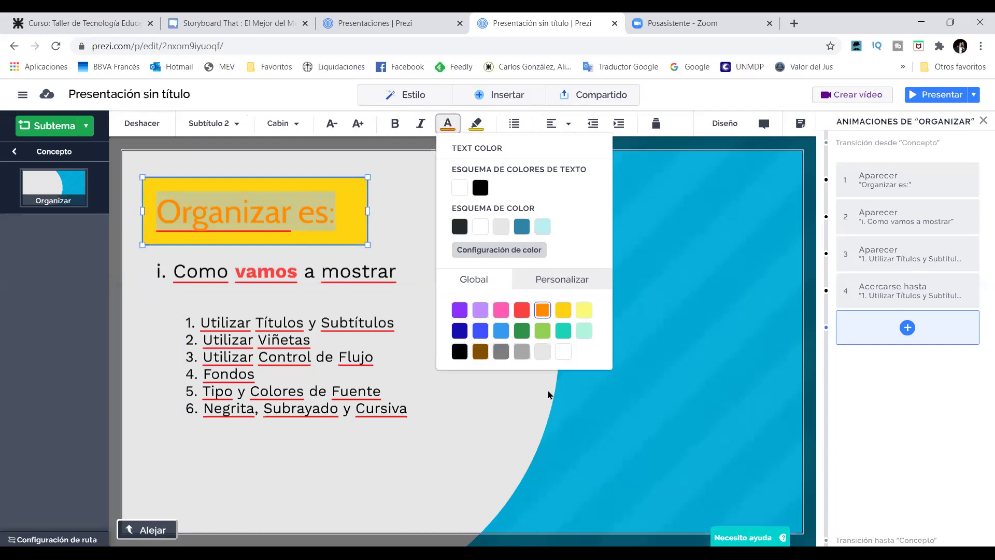
click(501, 311)
click(454, 373)
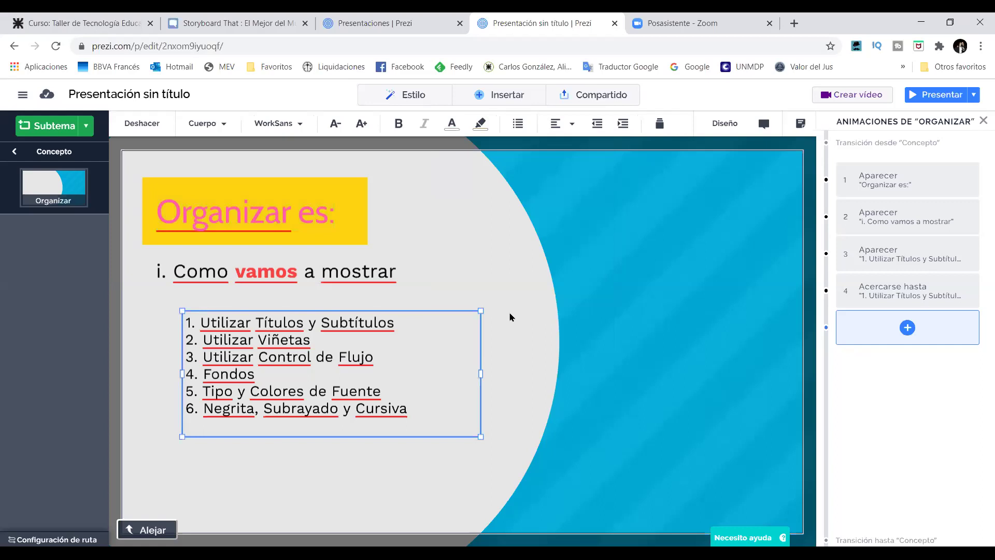
- Leave the Organizar subtopic and return to its parent topic, Concepto
click(288, 210)
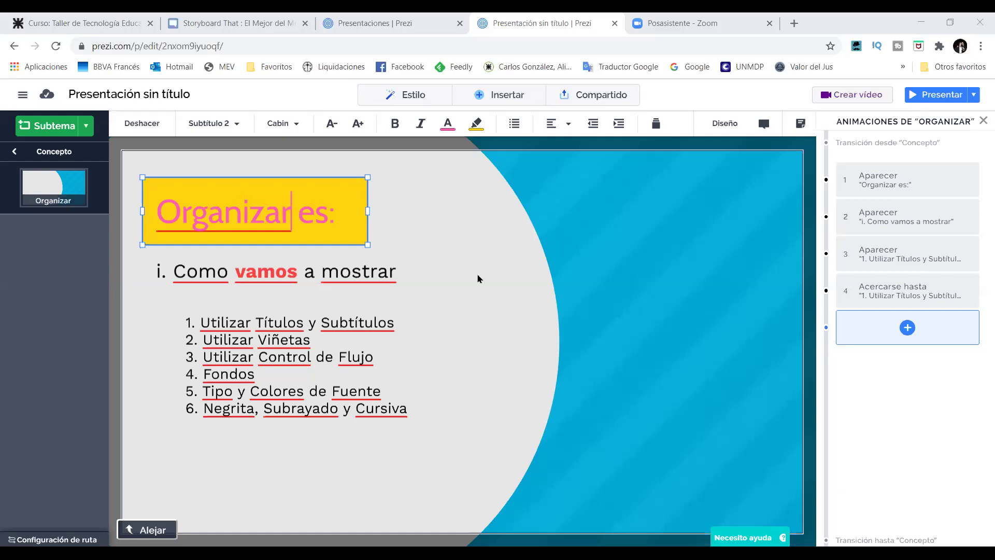
click(57, 152)
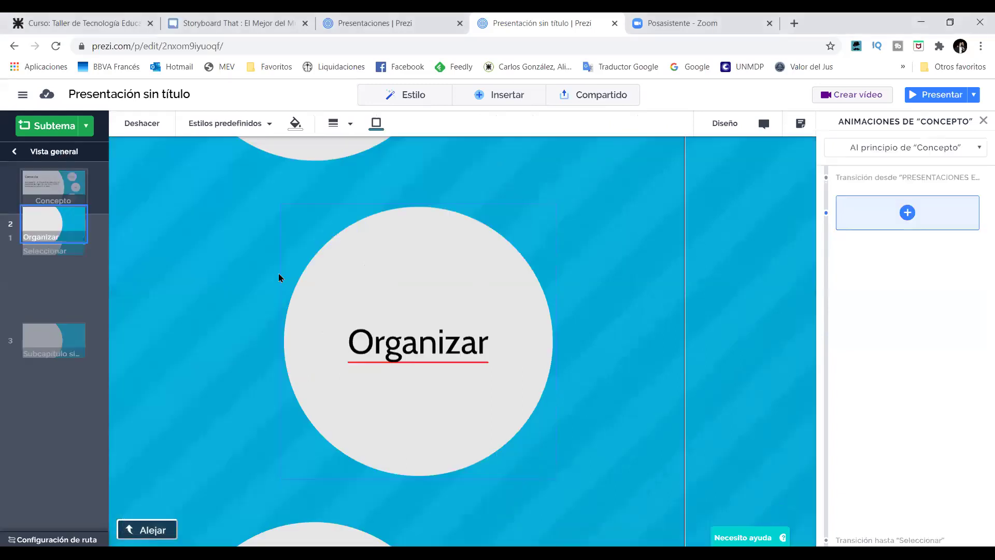
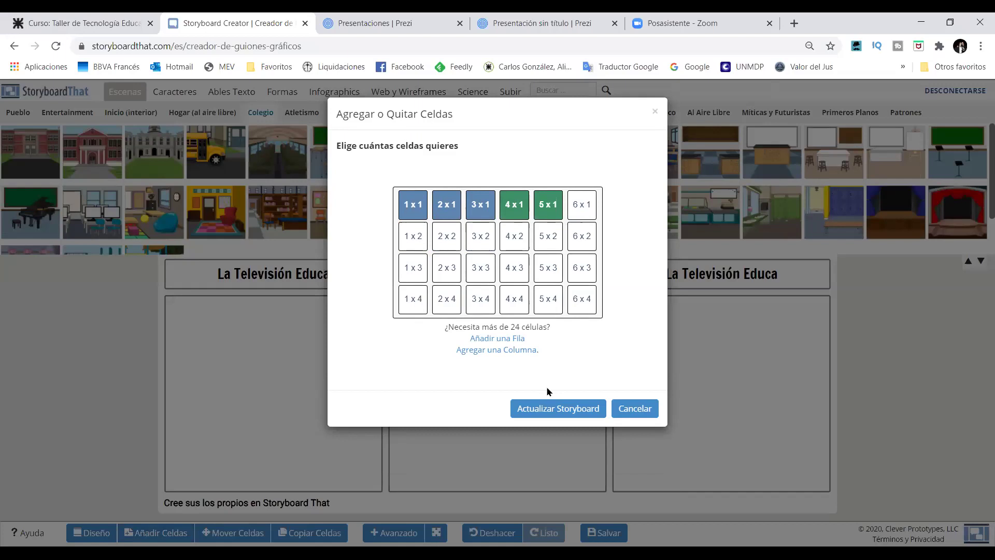
- In Storyboard That, try the 6 x 1 and 3 x 2 cell layouts and close the cell settings without updating the storyboard
click(580, 205)
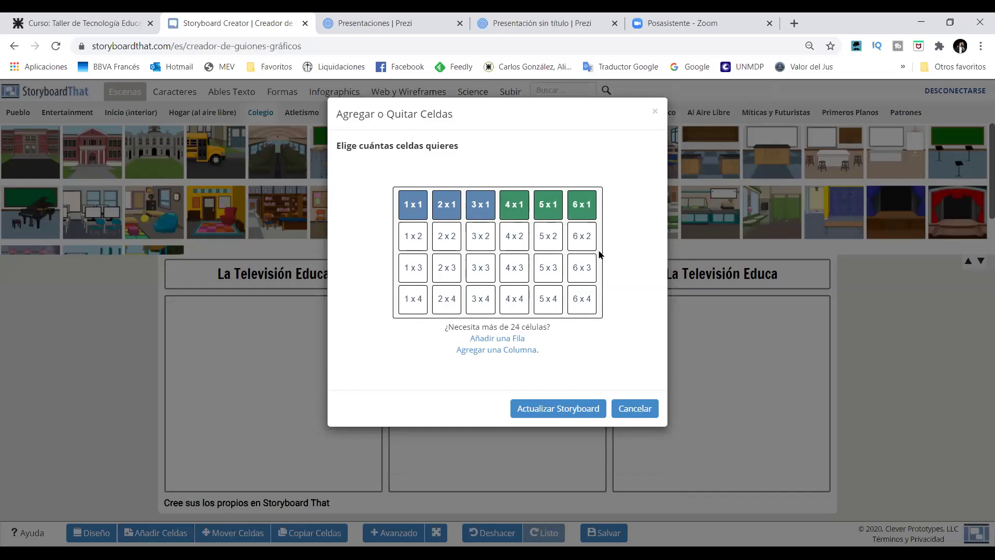
click(446, 237)
click(480, 236)
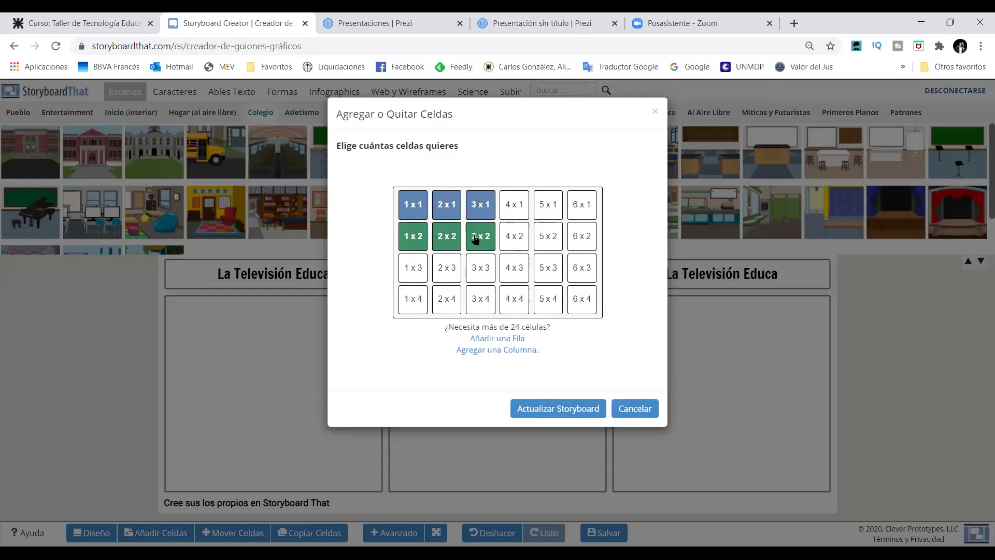
click(445, 239)
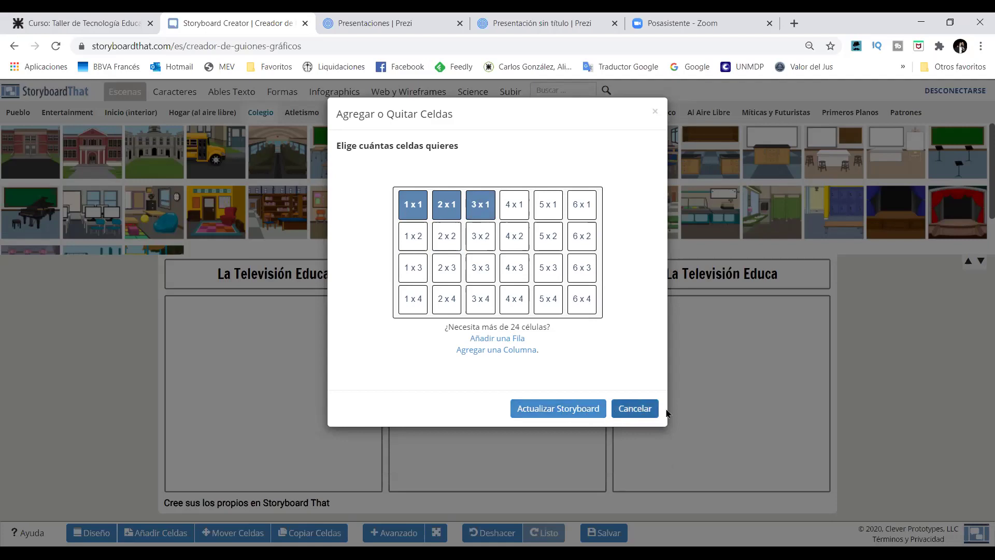
click(692, 353)
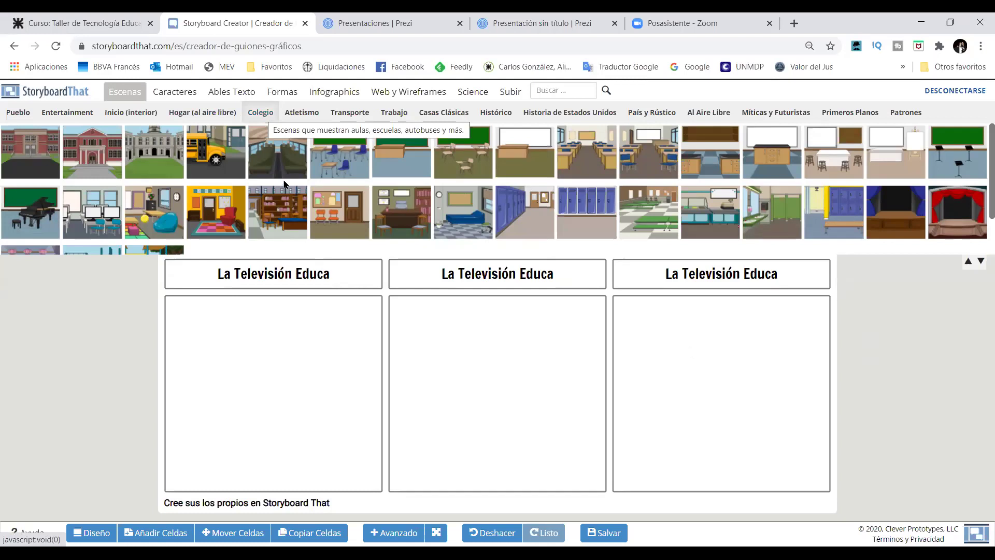
- Place the home-interior scene with a computer desk, teal chair and blue rug in the first storyboard cell
click(195, 118)
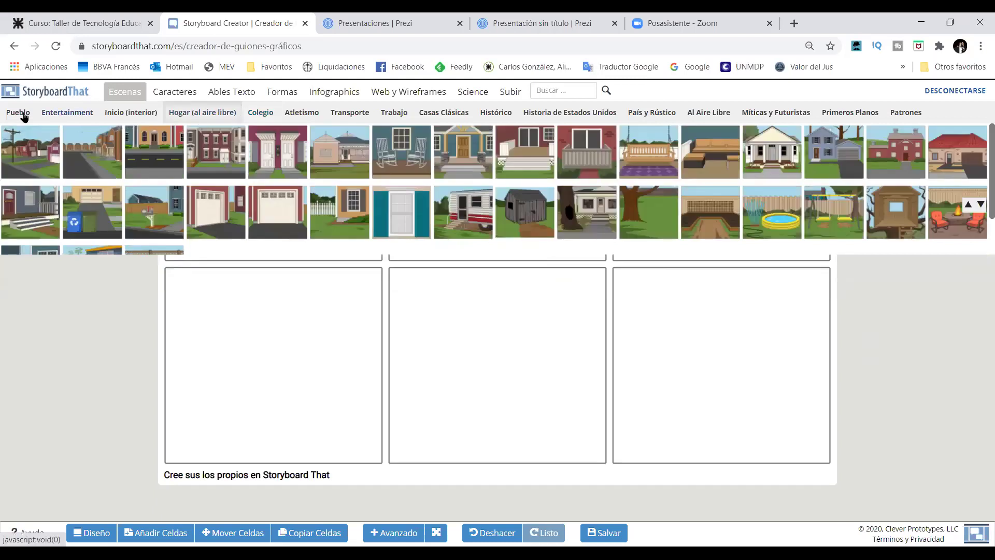
click(130, 116)
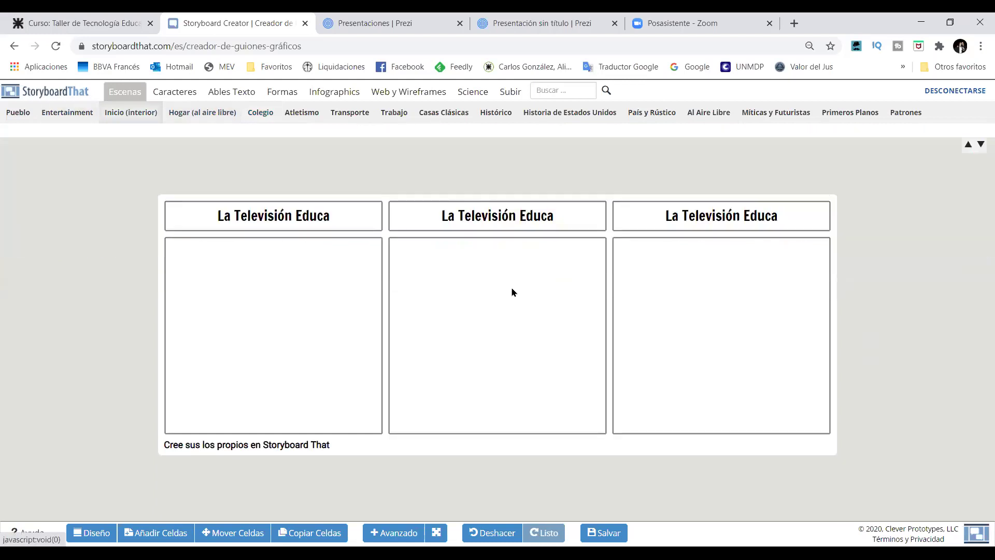
mouse_move(513, 289)
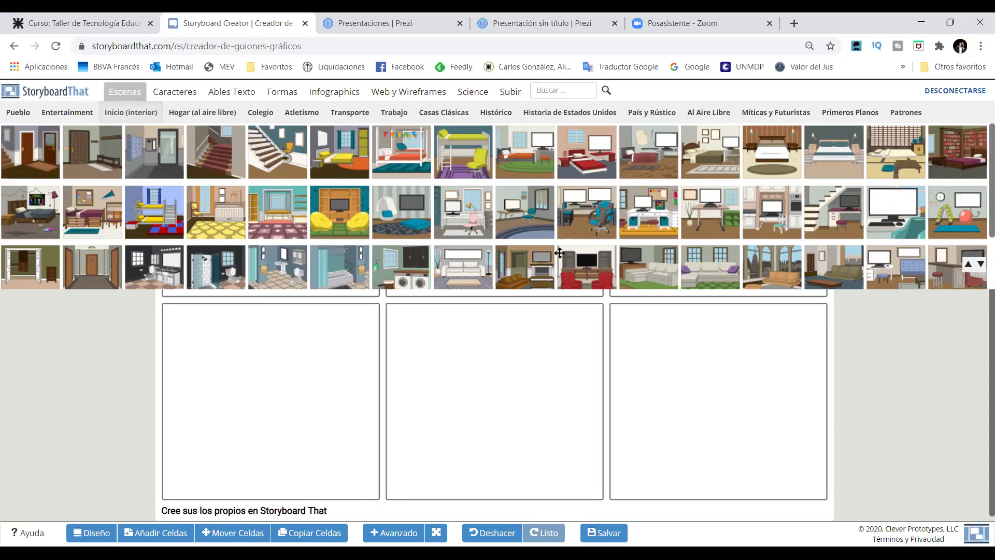
drag(321, 382, 288, 416)
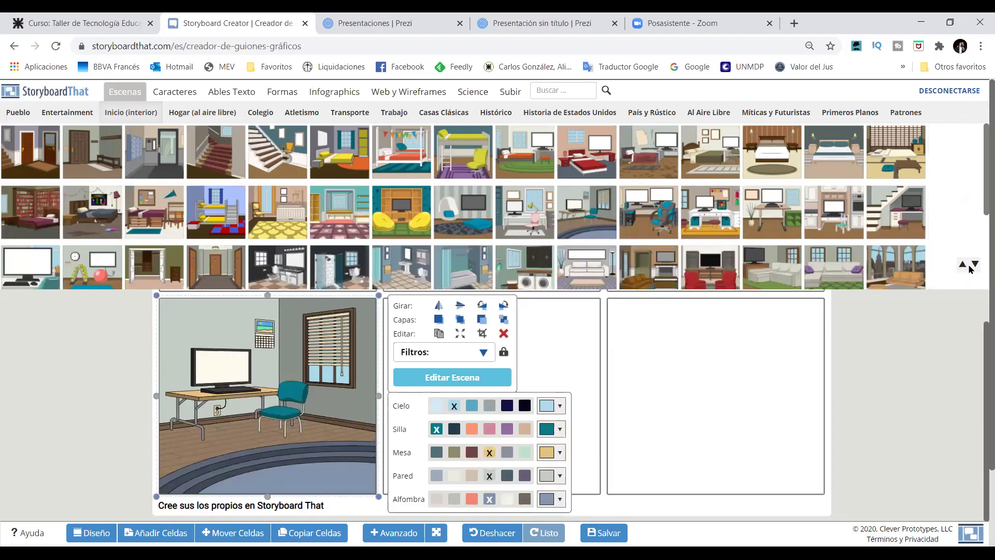
click(962, 266)
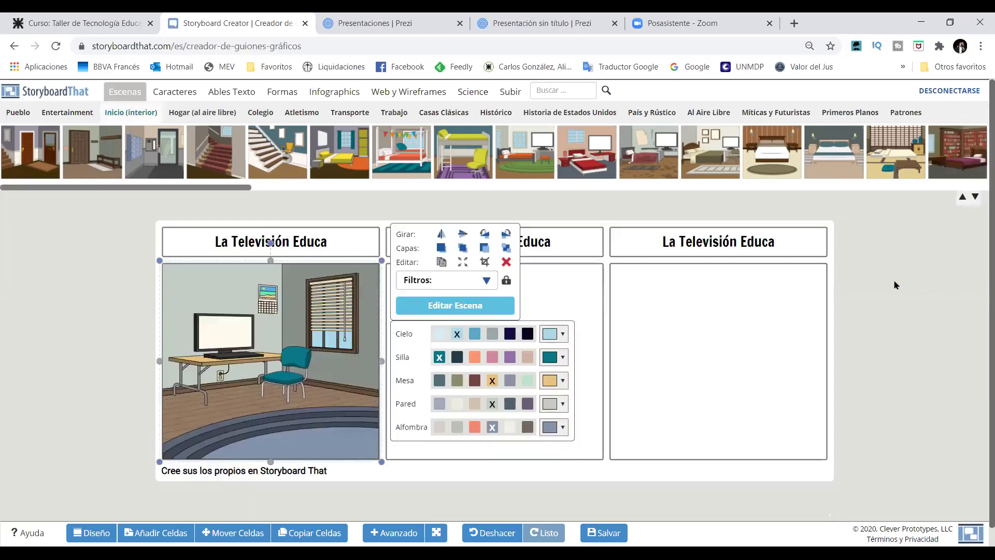
click(507, 278)
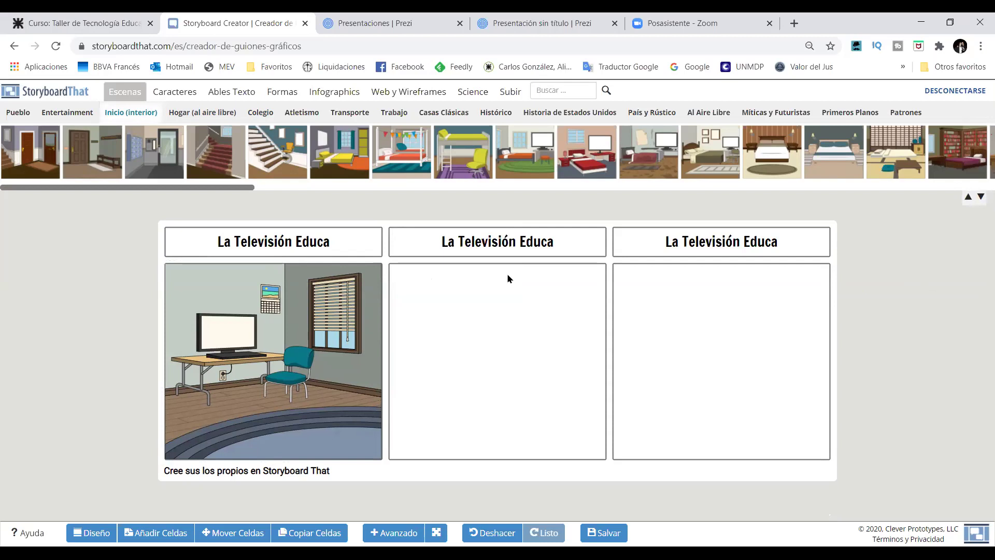
- Try several sky colours on the first cell's computer-desk scene and settle on the palest blue
click(325, 337)
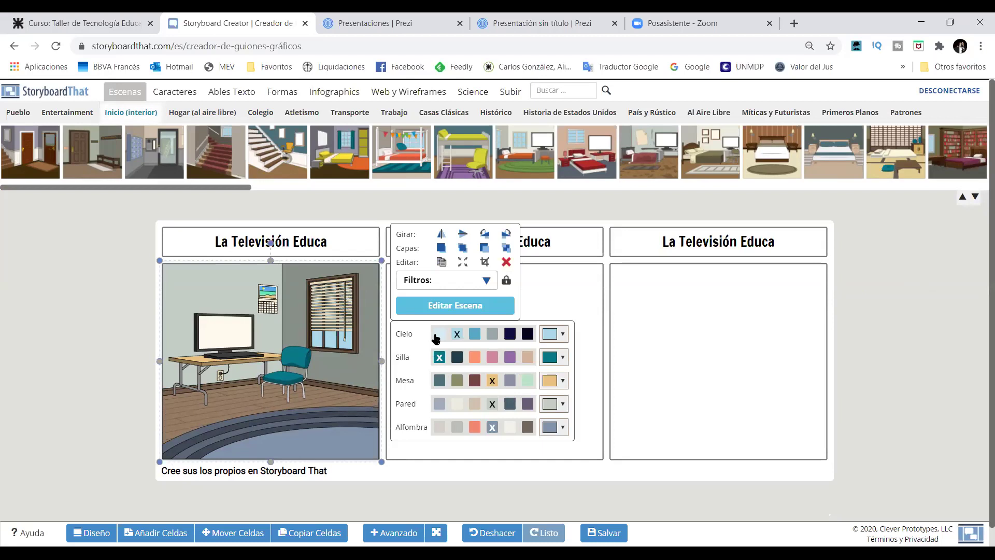
click(493, 334)
click(474, 335)
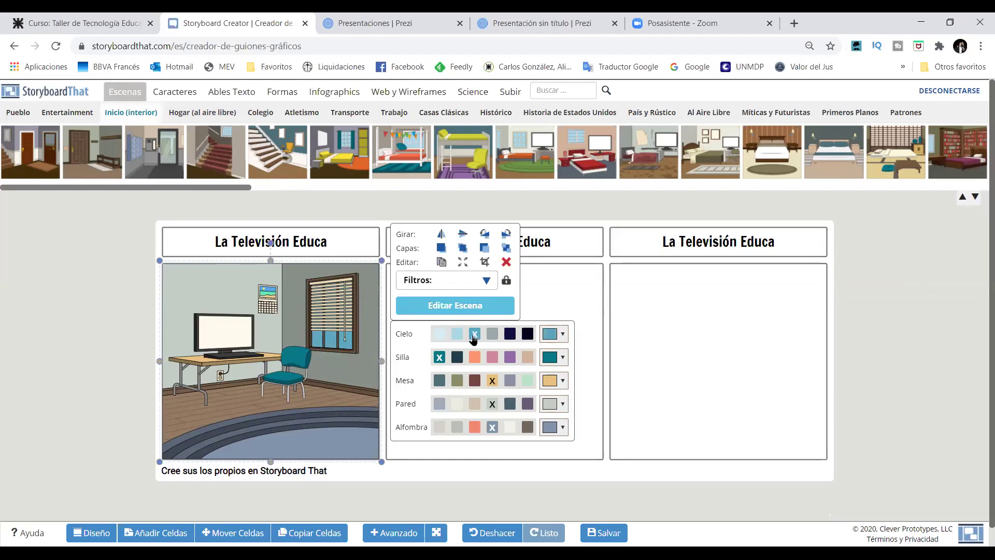
click(510, 336)
click(526, 336)
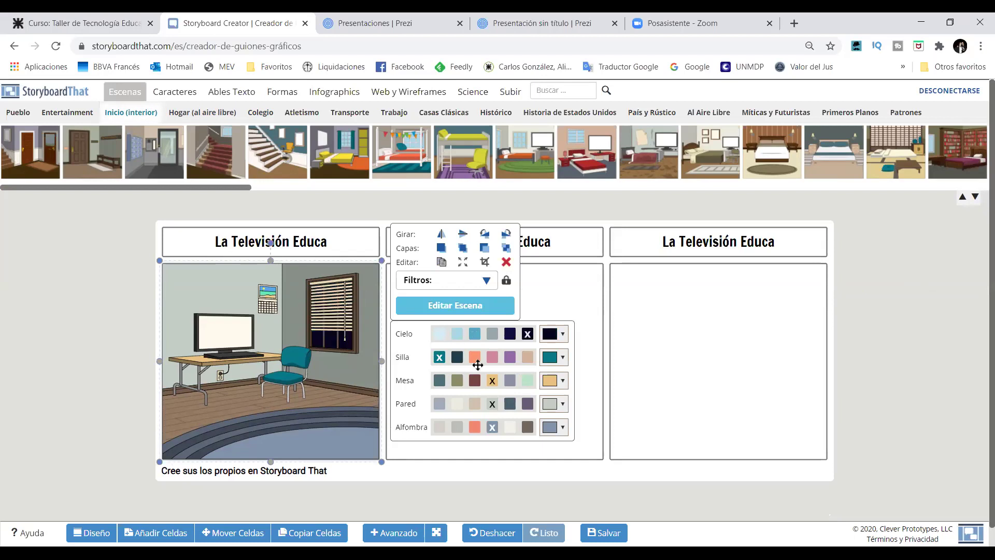
click(440, 335)
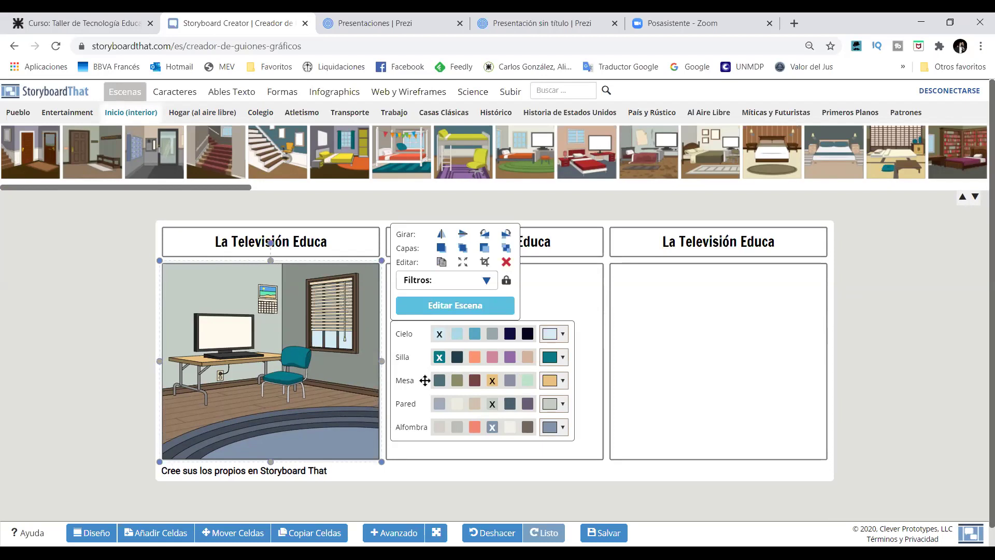
- Colour the scene's chair salmon orange and its table olive green, leaving the wall colour picker without choosing a colour
click(493, 359)
click(475, 357)
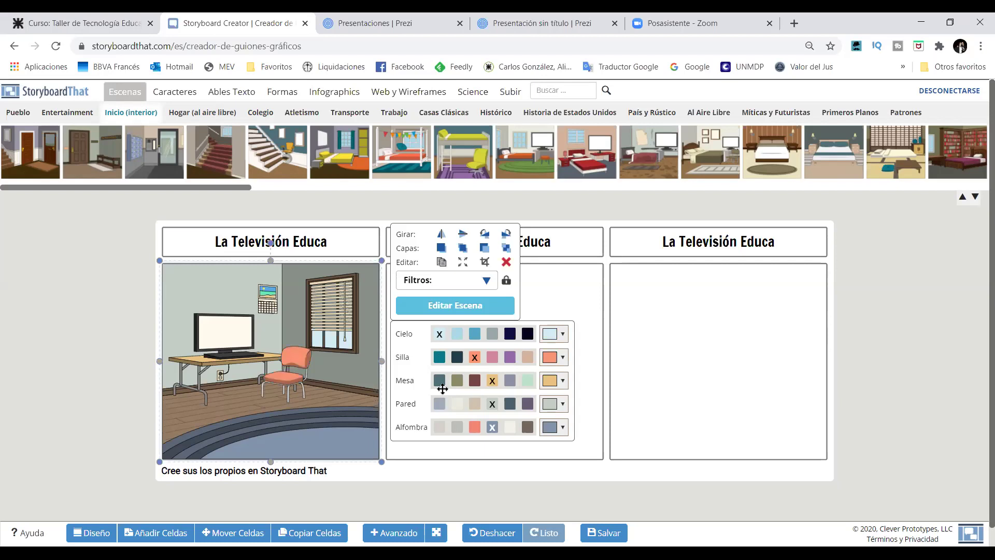
click(457, 382)
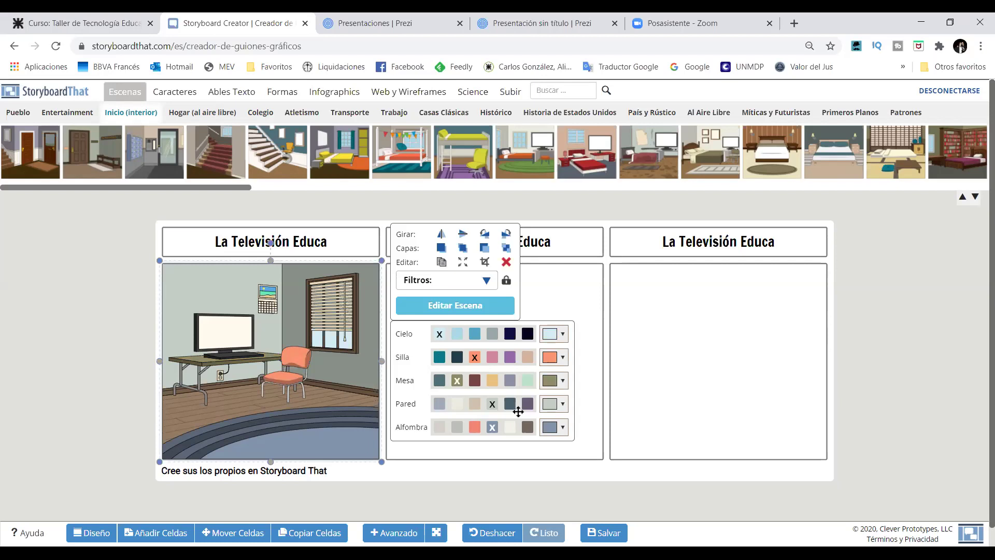
click(563, 403)
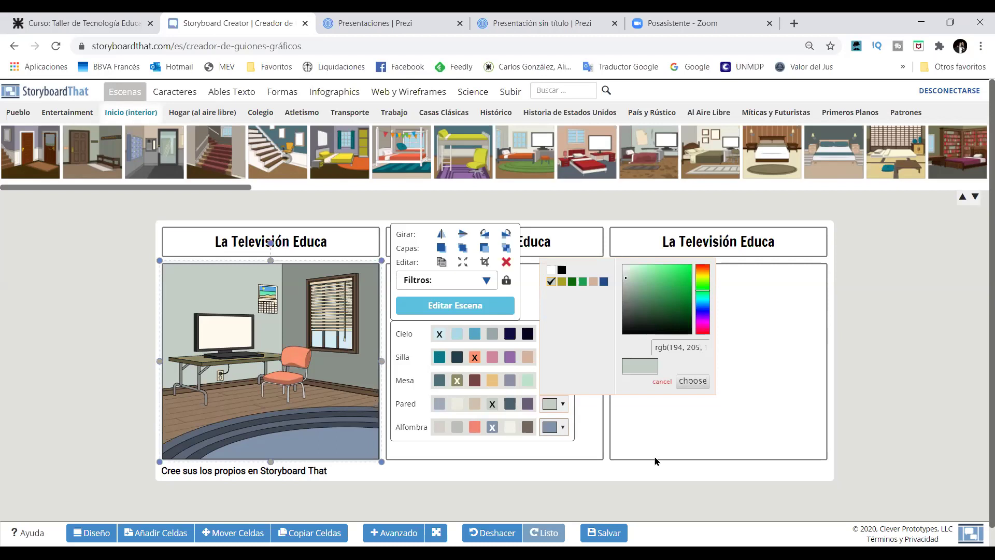
click(370, 366)
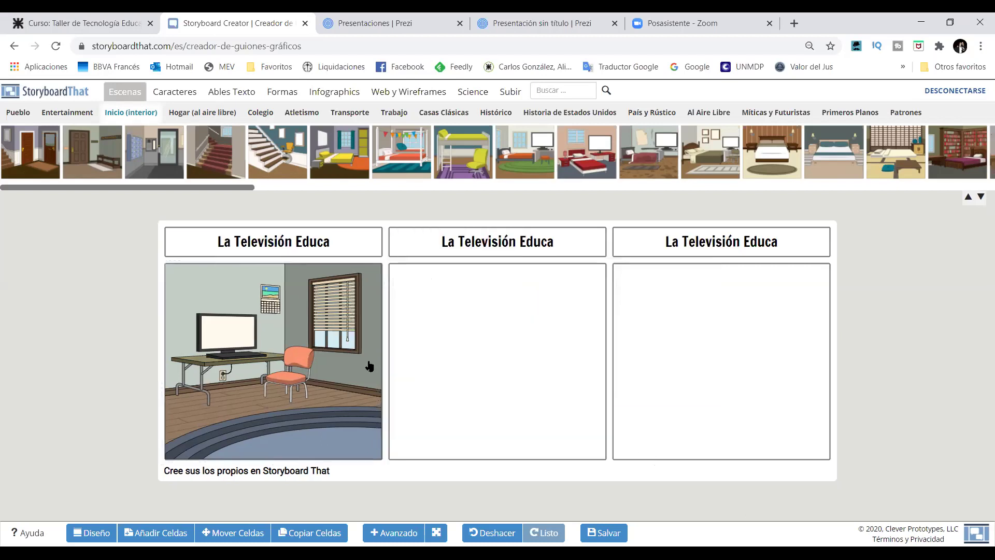
- Try the night, hidden chair and transparent window scene options, then update the scene with daytime, visible chair and solid window
click(480, 311)
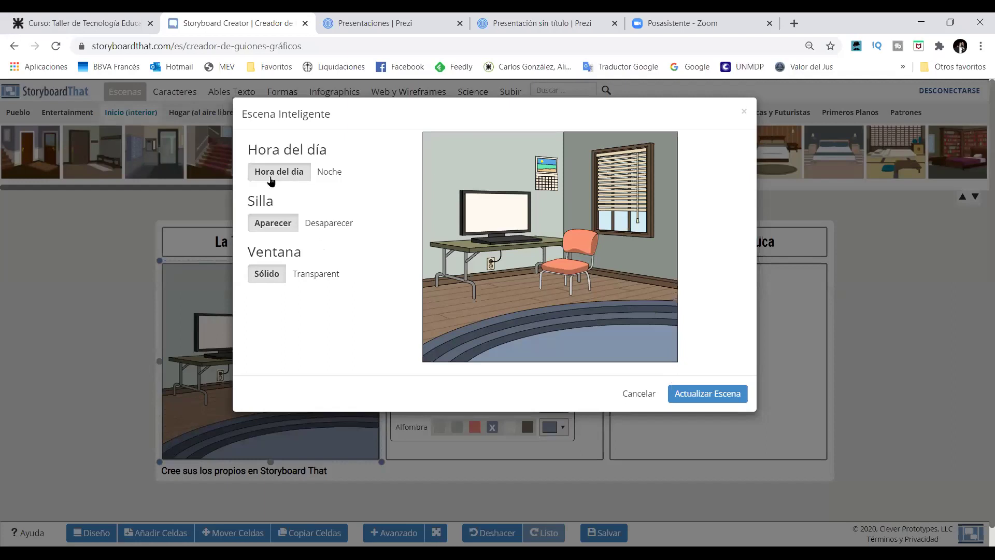
click(328, 173)
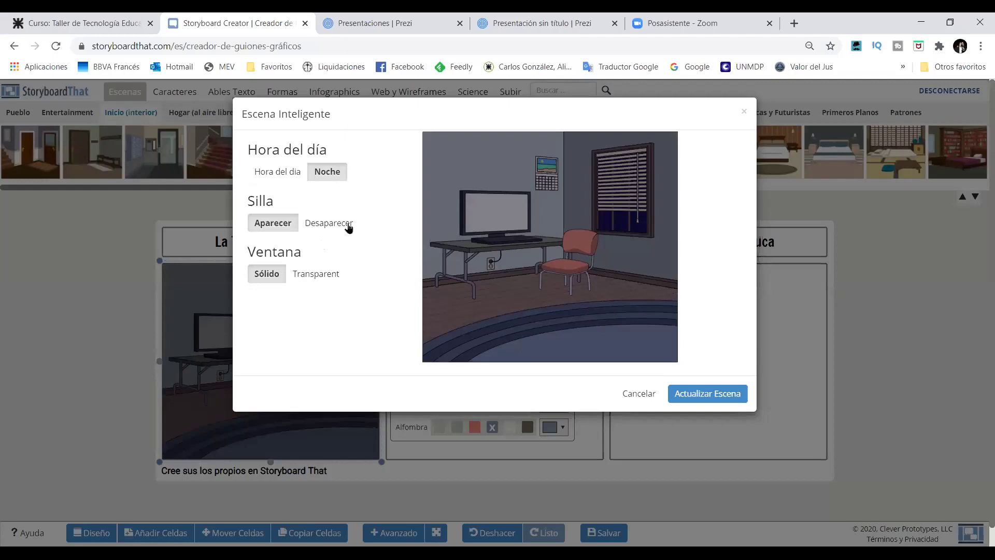
click(309, 228)
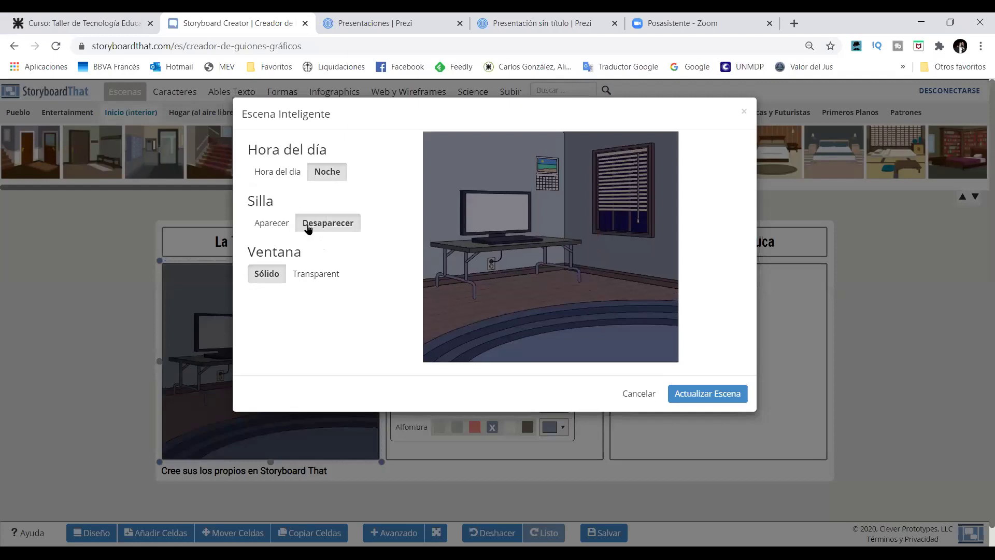
click(278, 227)
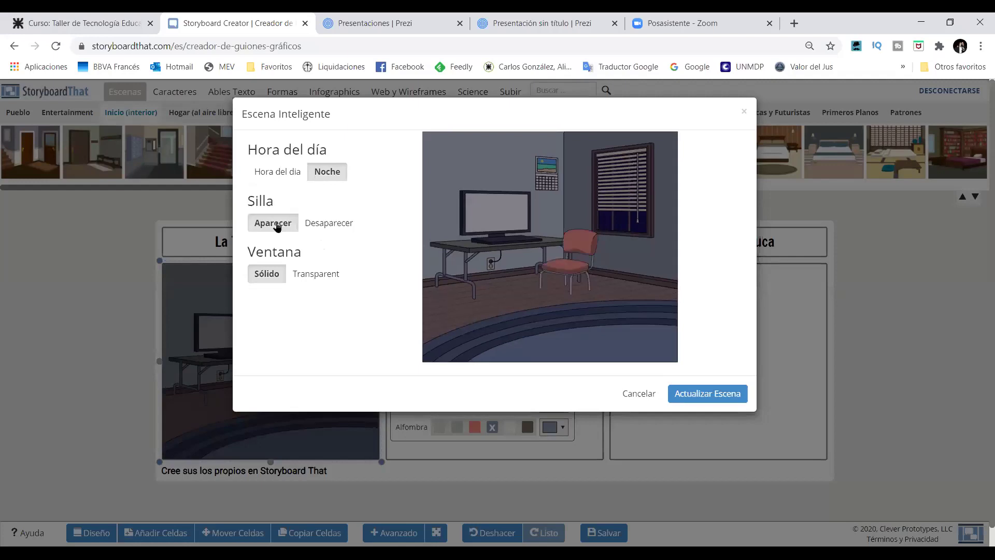
click(324, 275)
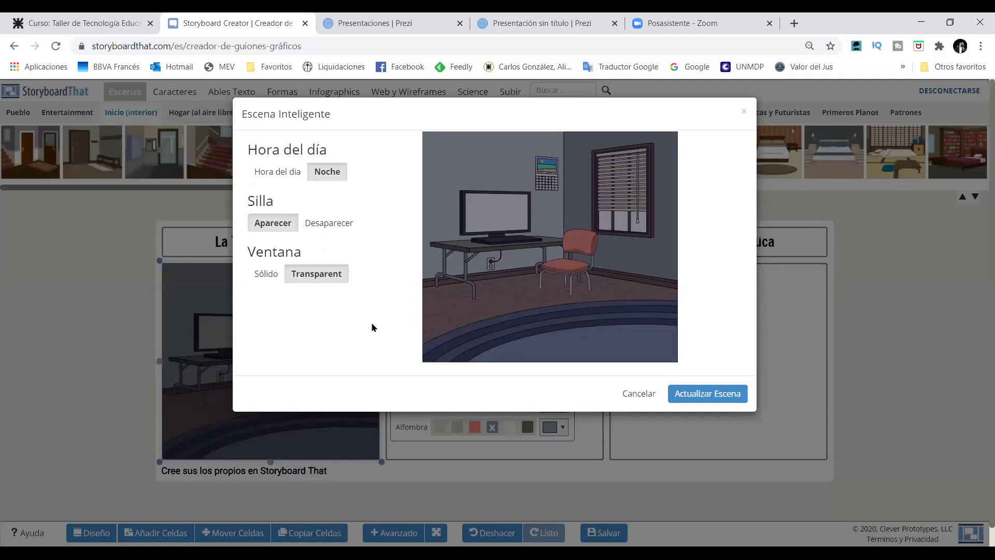
click(260, 275)
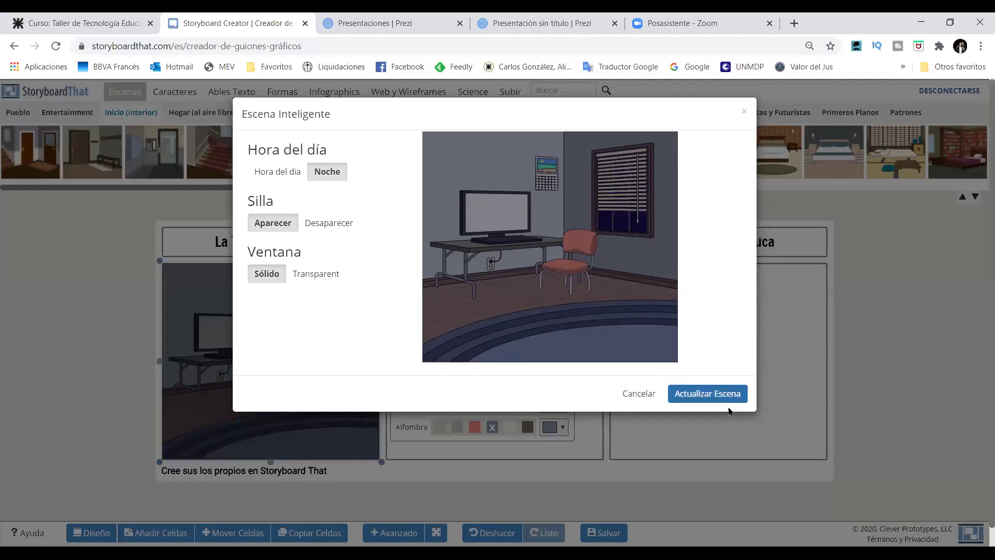
click(280, 171)
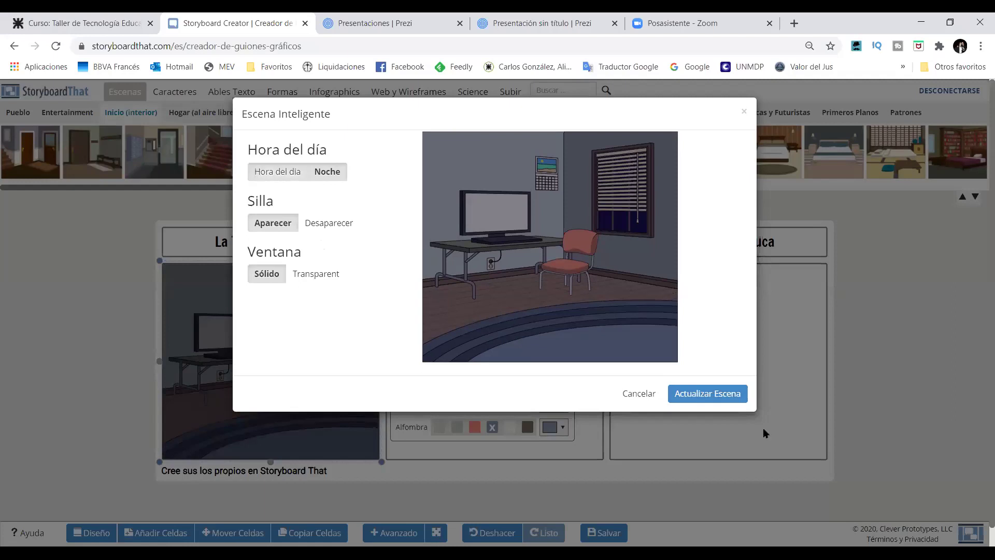
click(727, 395)
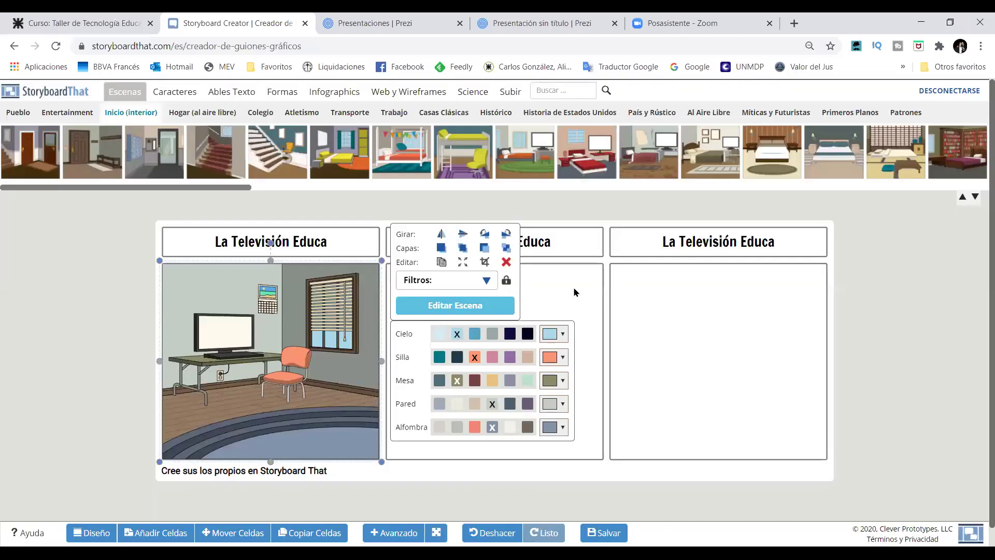
click(574, 293)
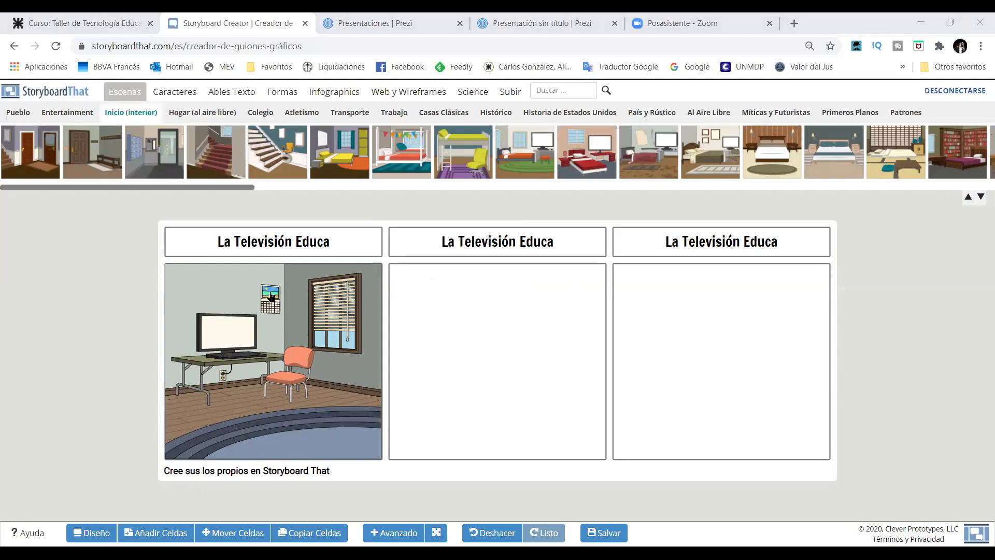
- Copy the first cell's scene into the second and third cells and finish copying
click(309, 532)
click(294, 465)
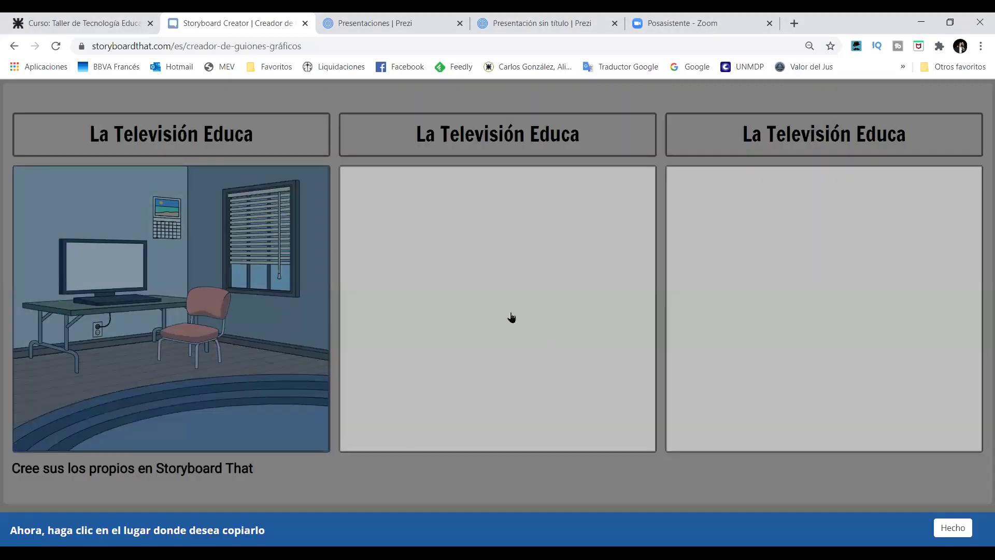
click(382, 286)
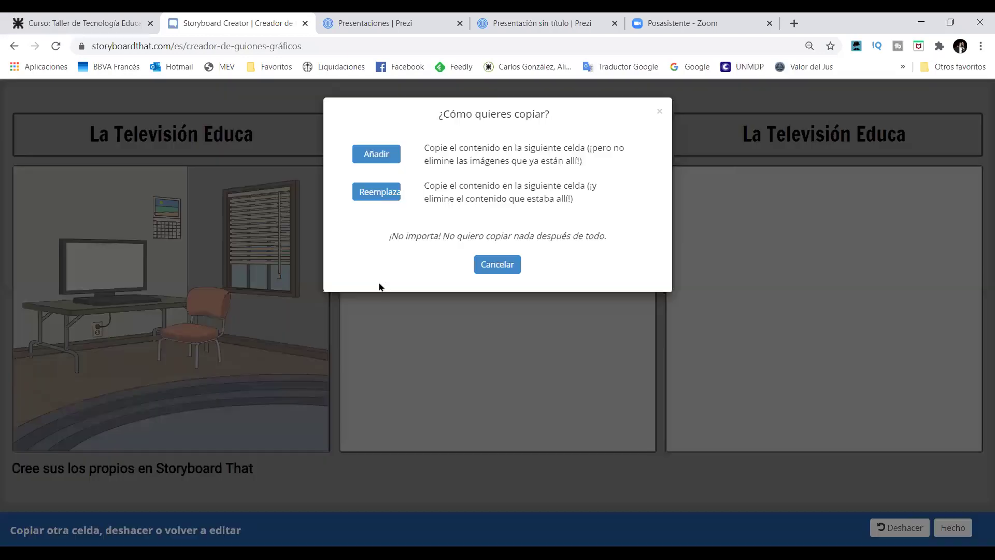
click(400, 186)
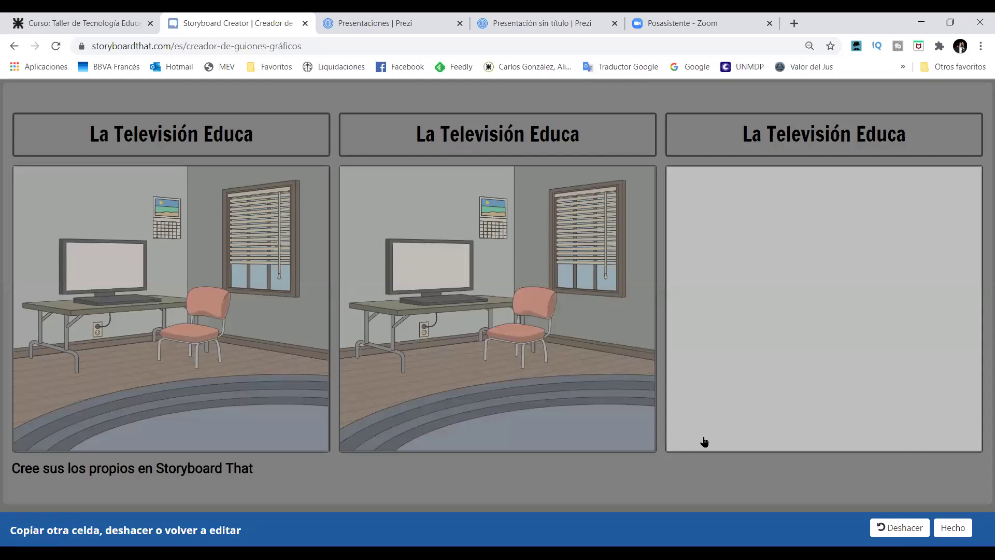
click(827, 322)
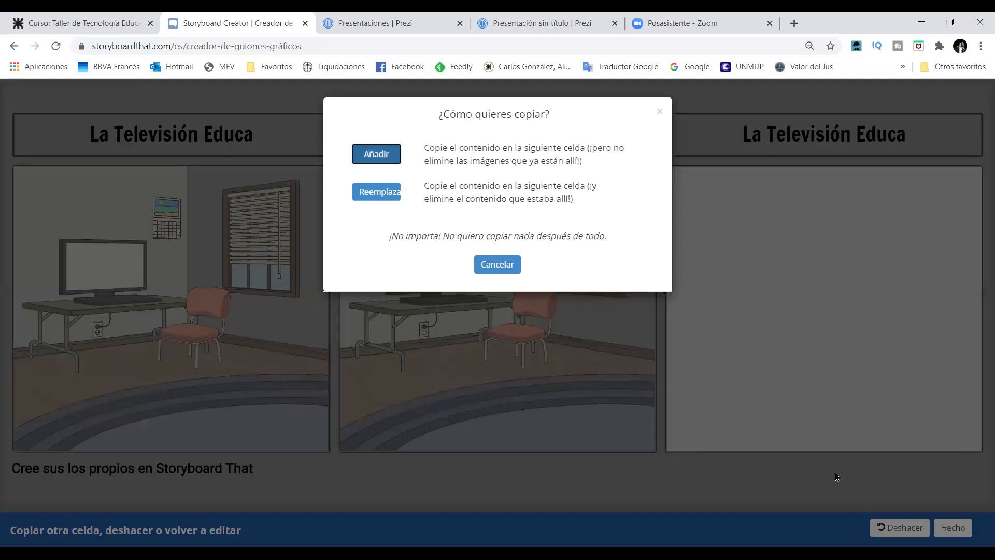
key(Return)
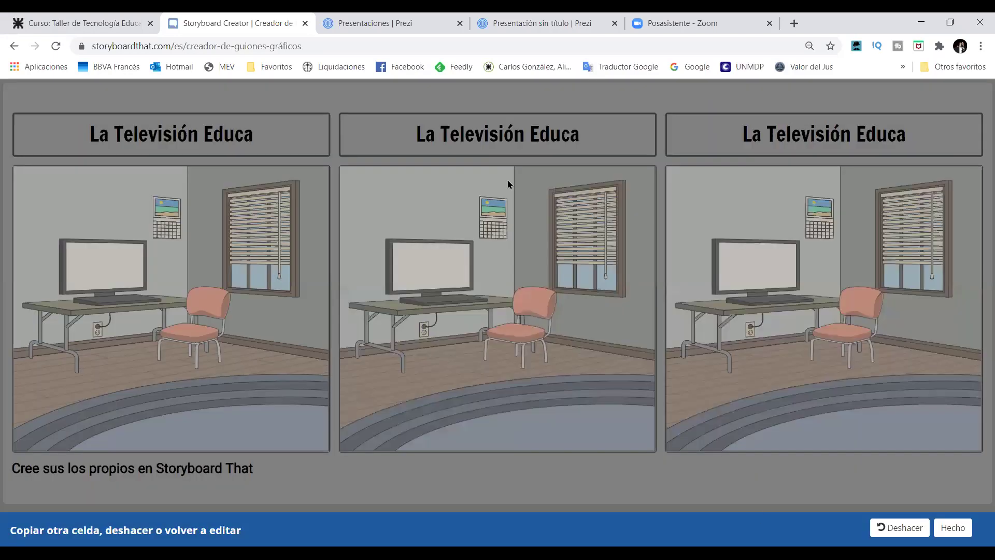
key(Return)
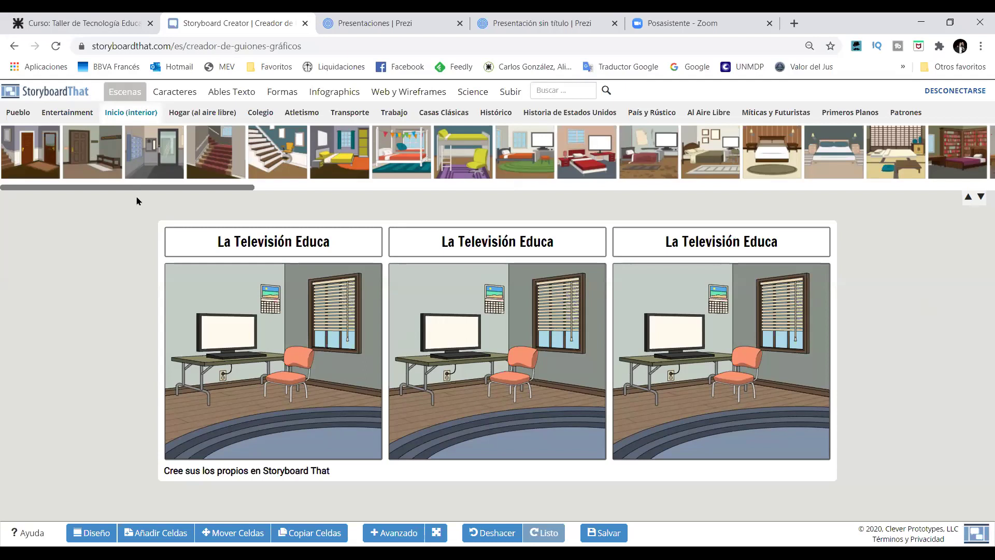
- Place the adult character in the dark red sweater beside the chair in the first cell
click(181, 94)
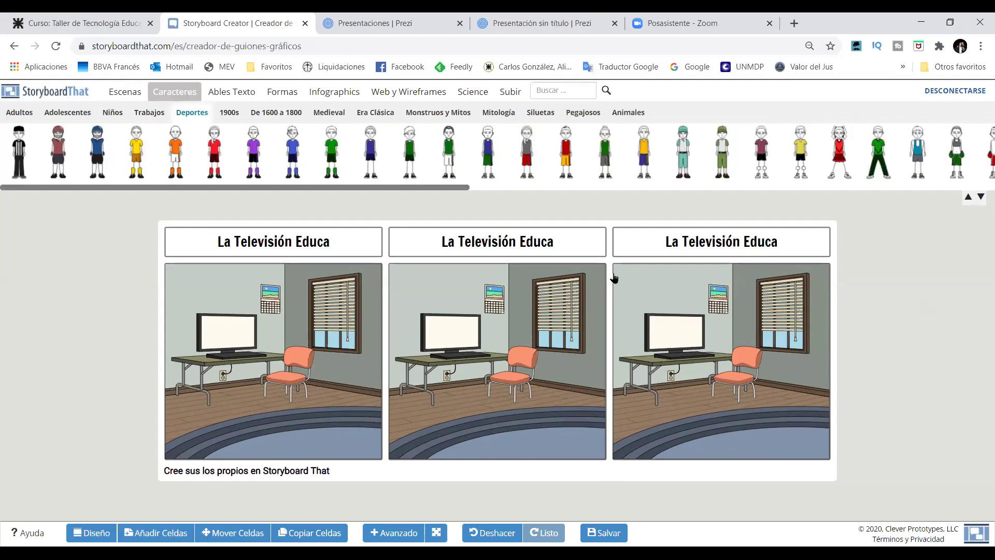
click(28, 115)
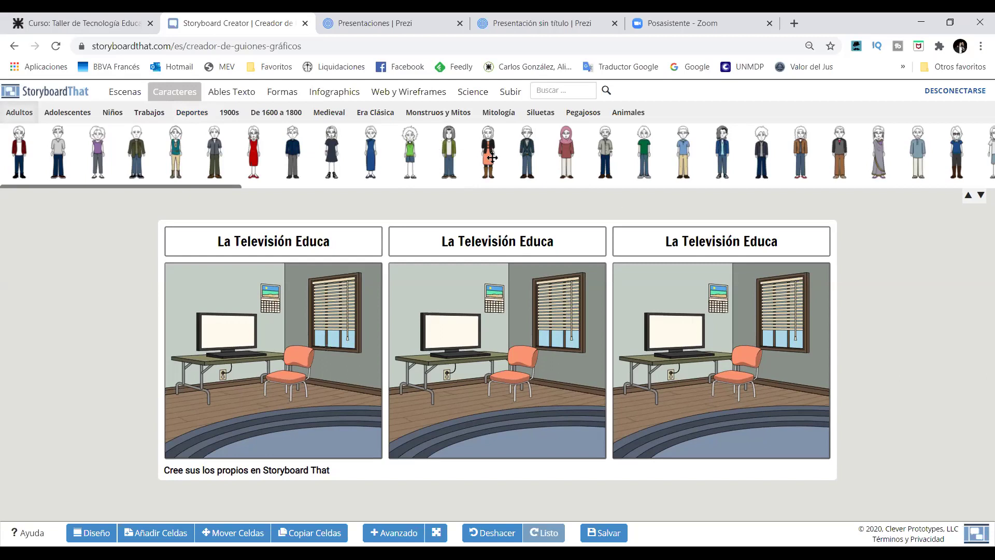
drag(22, 146, 283, 319)
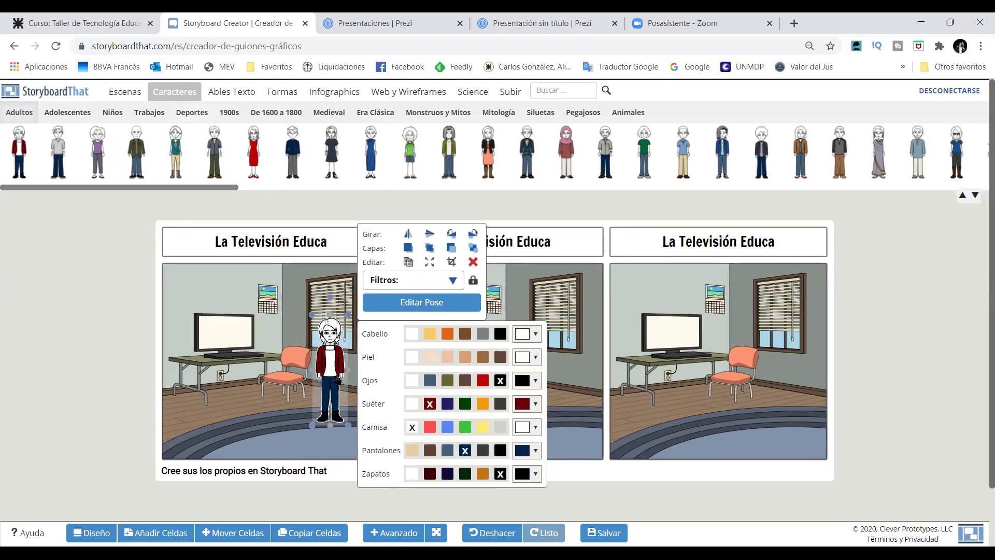
- Replace the first cell's character with the bald adult in the olive jacket and enlarge him beside the chair
mouse_move(336, 381)
mouse_down()
mouse_move(108, 148)
mouse_move(345, 373)
mouse_up()
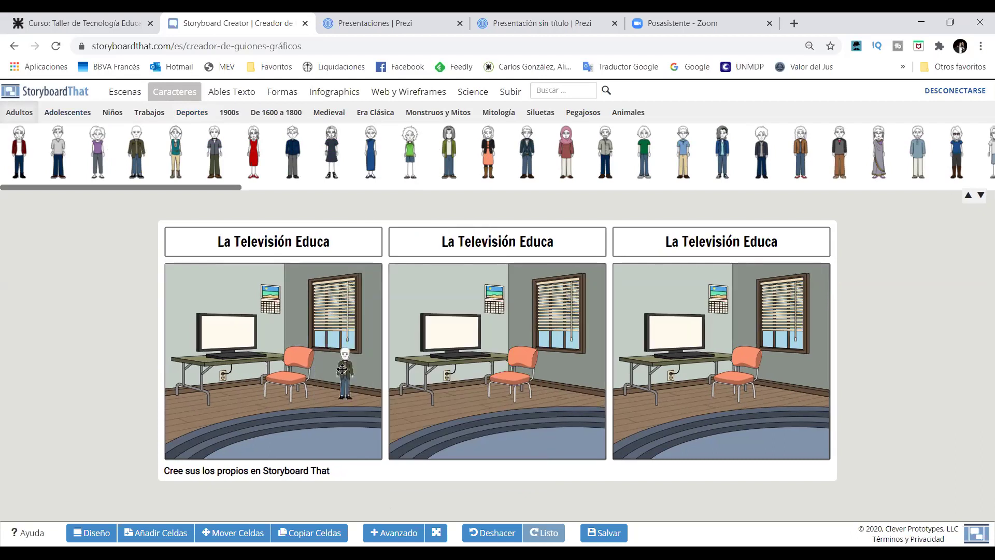
click(336, 331)
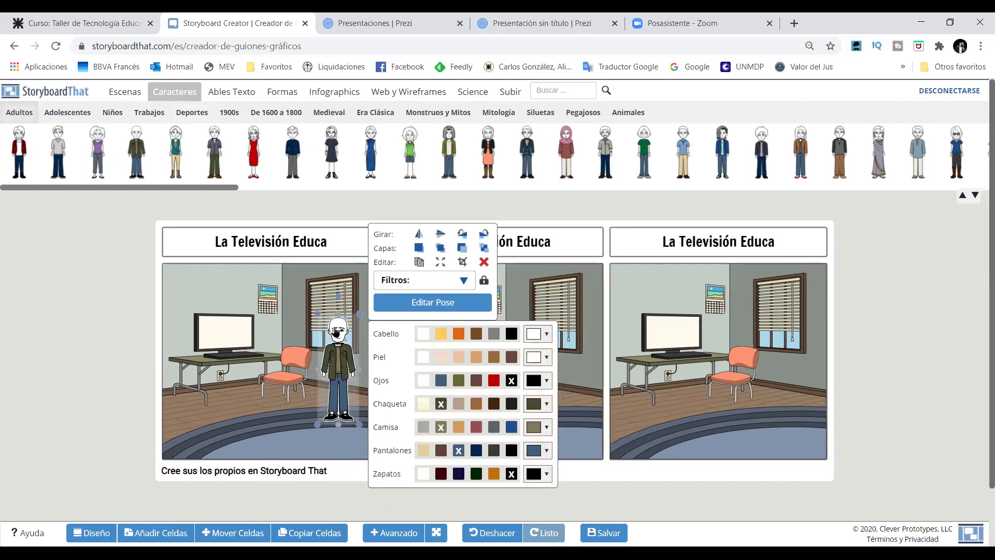
drag(321, 322, 289, 287)
click(334, 342)
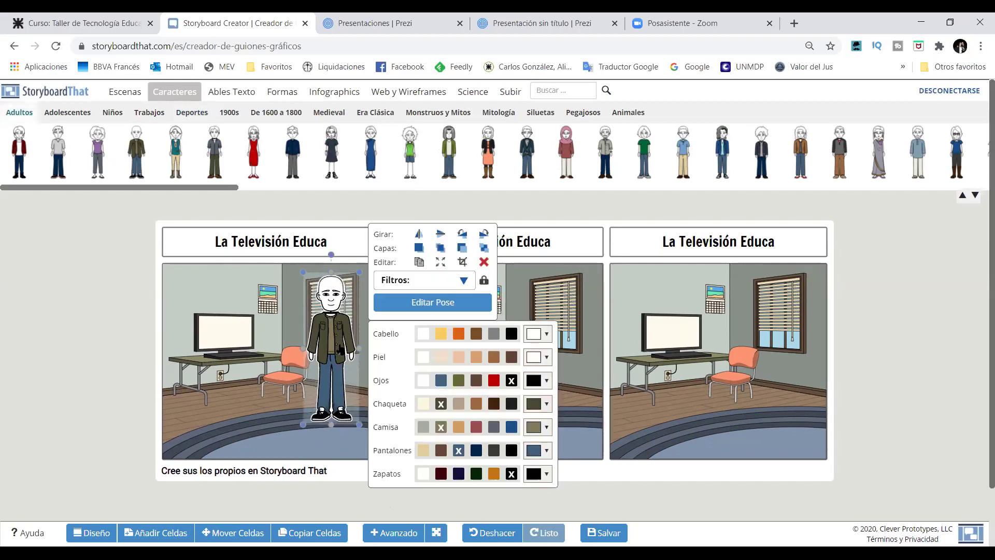
- Move the adult in the olive jacket lower in the first cell and try flipping him vertically and horizontally
drag(336, 348, 343, 368)
click(344, 346)
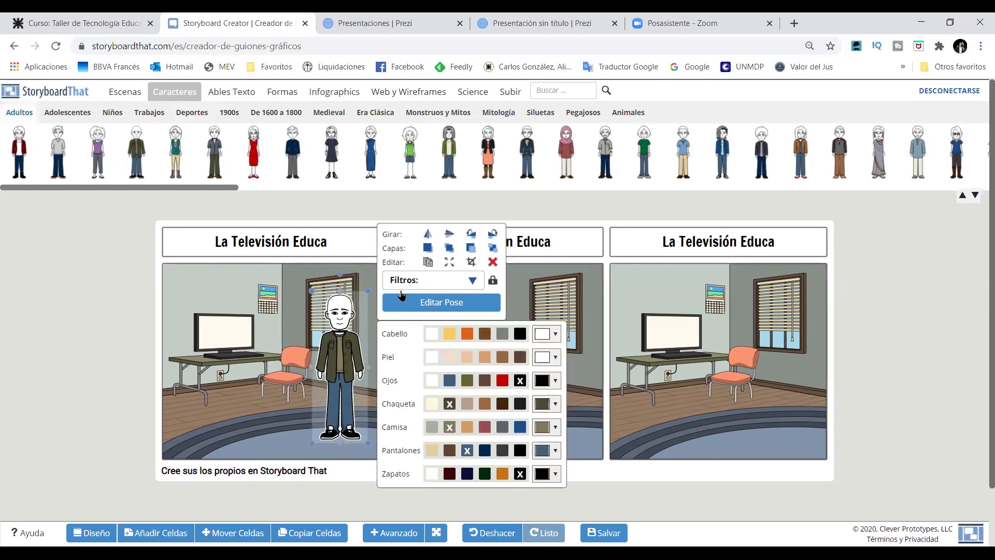
click(449, 235)
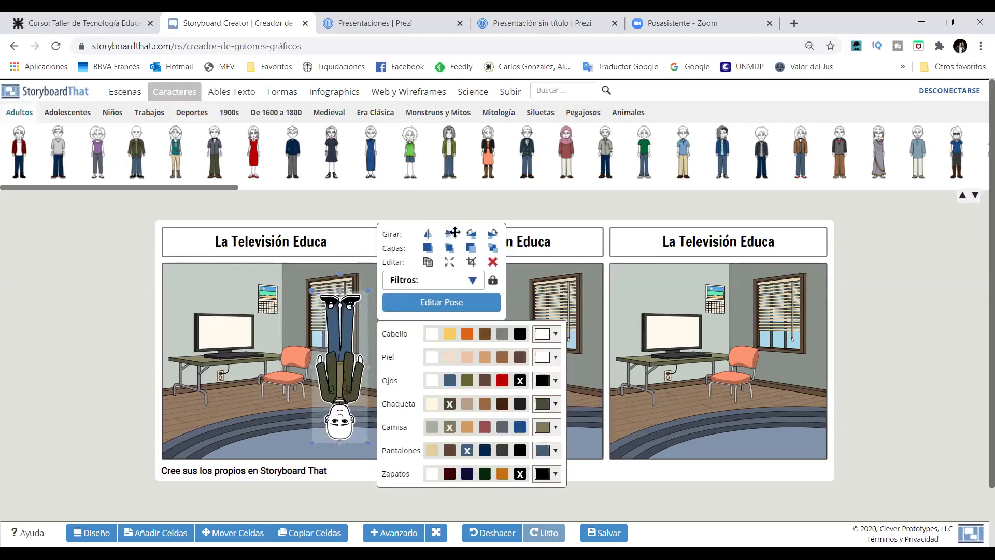
click(448, 242)
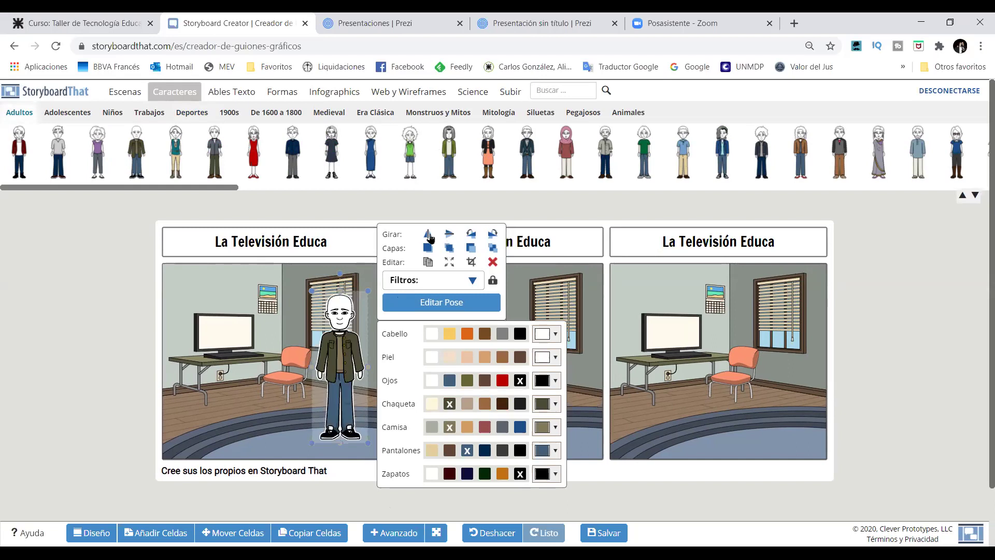
click(429, 238)
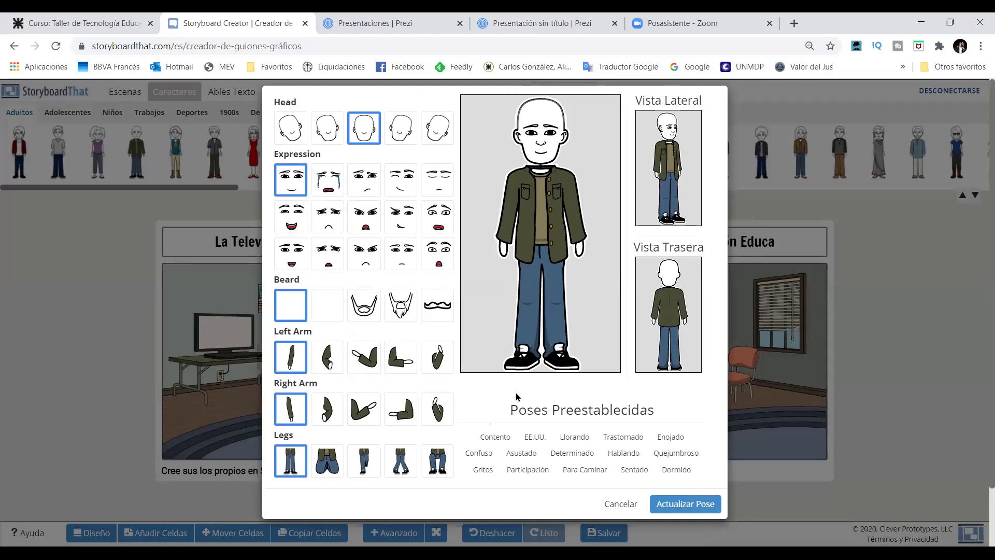
- Try distressed expressions on the adult, switch him to the side view and choose the crossed-leg stance after trying the kneeling legs
click(445, 224)
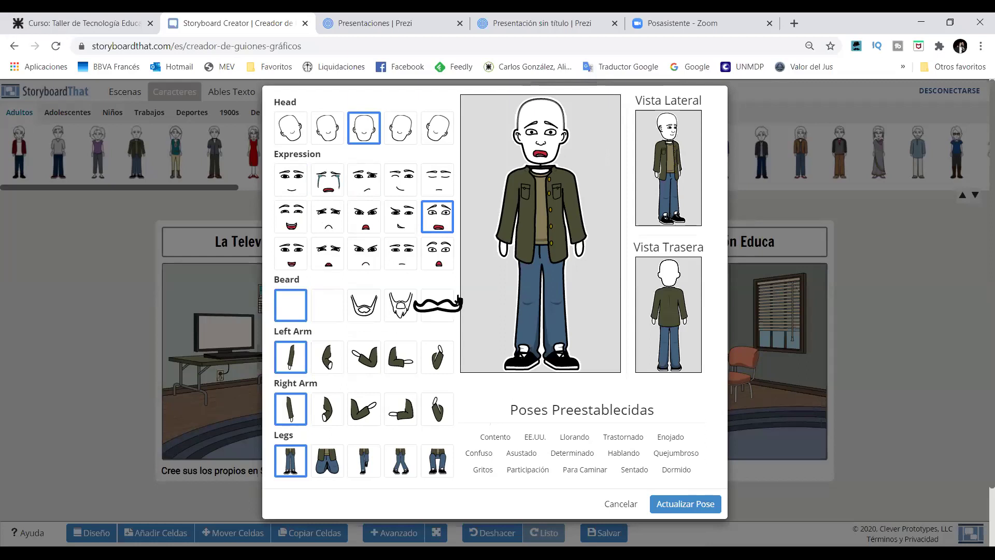
click(334, 264)
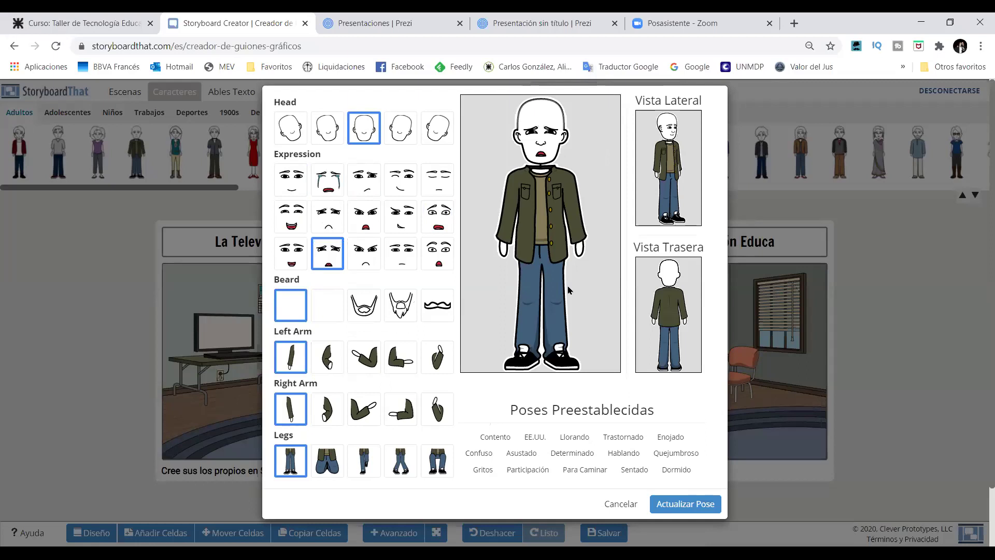
click(684, 202)
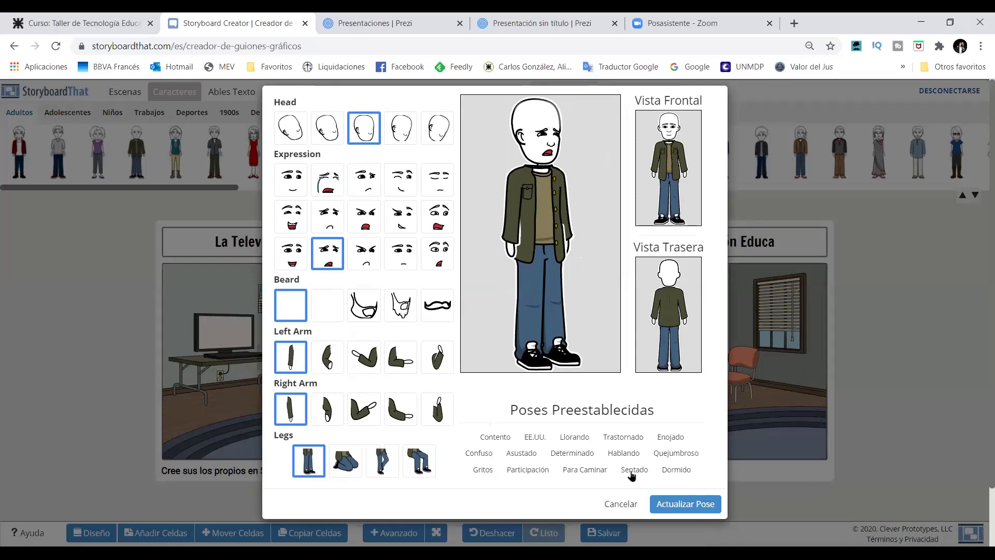
click(382, 460)
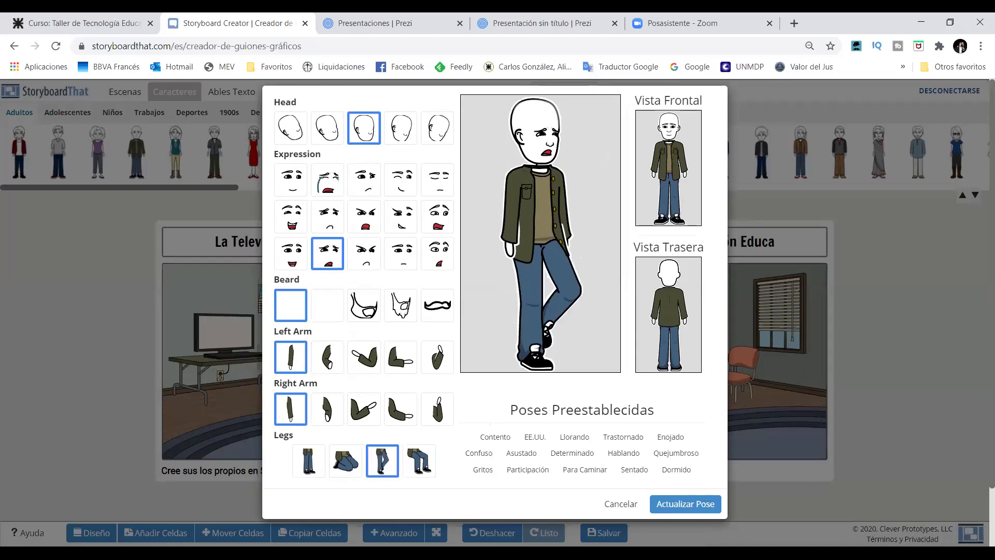
click(345, 461)
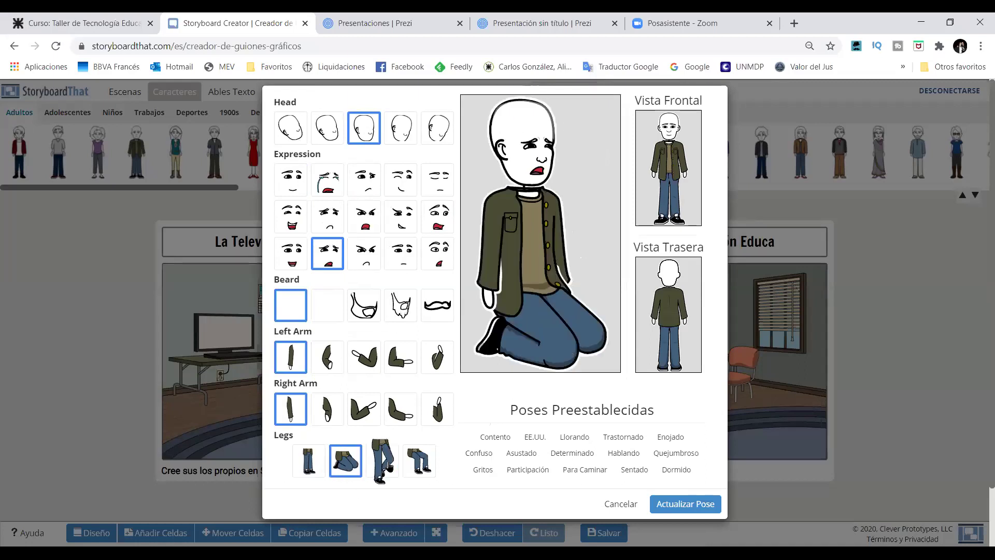
click(386, 468)
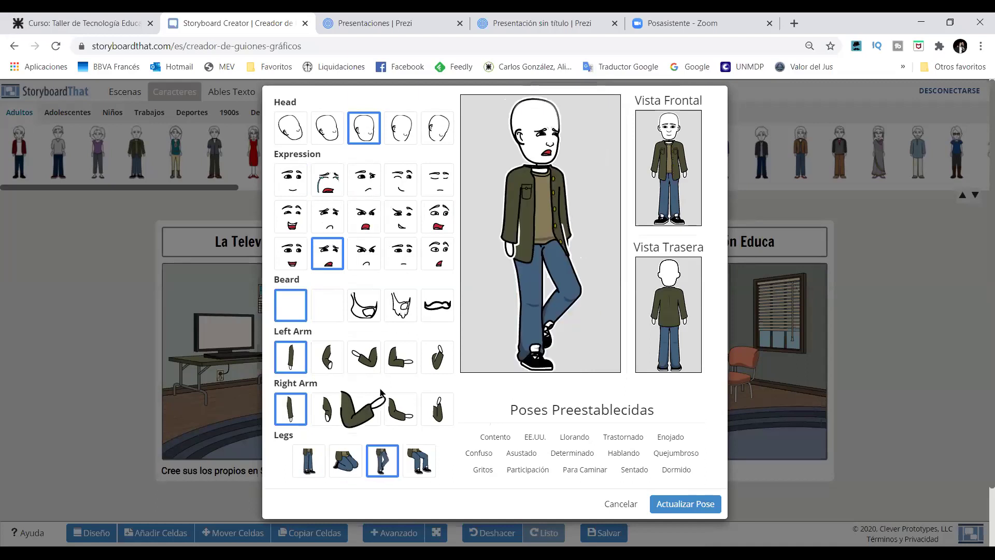
- Put both of the adult's hands in his pockets, try and remove the moustache, and apply the surprised expression with him facing the desk
click(334, 368)
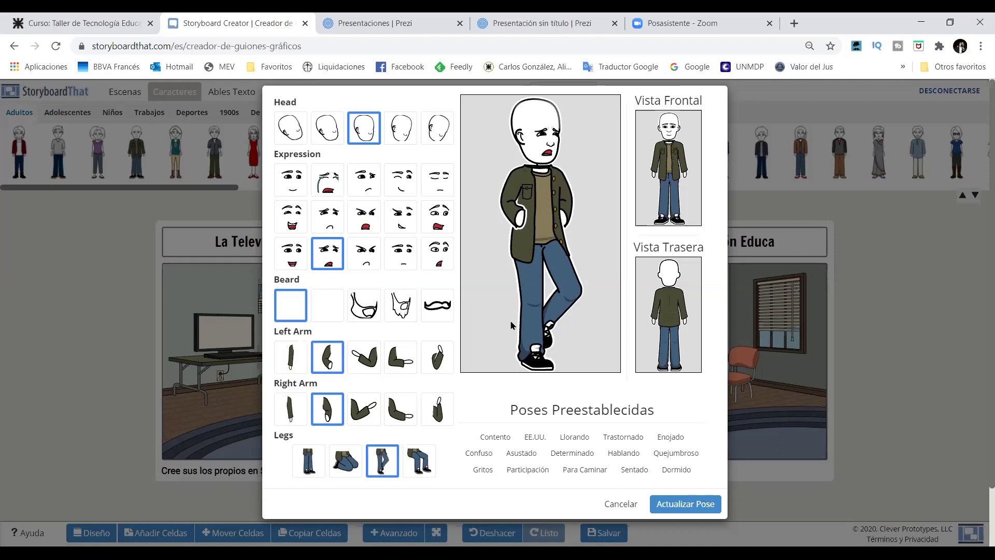
click(443, 312)
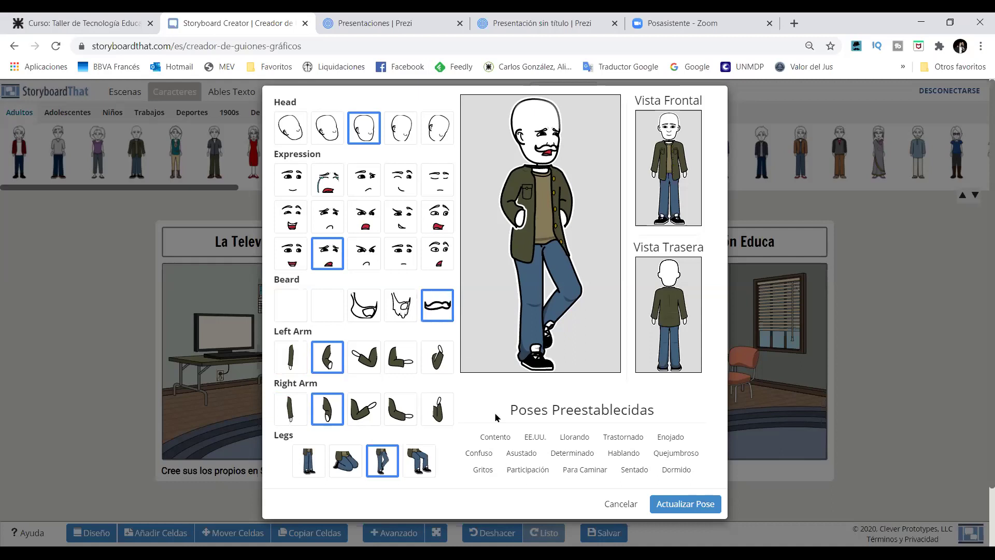
click(291, 313)
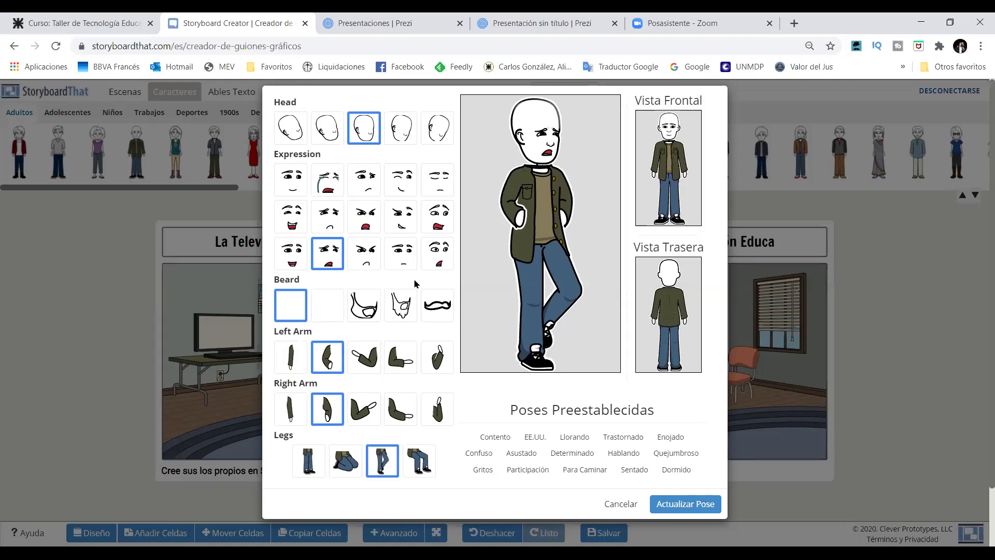
click(444, 258)
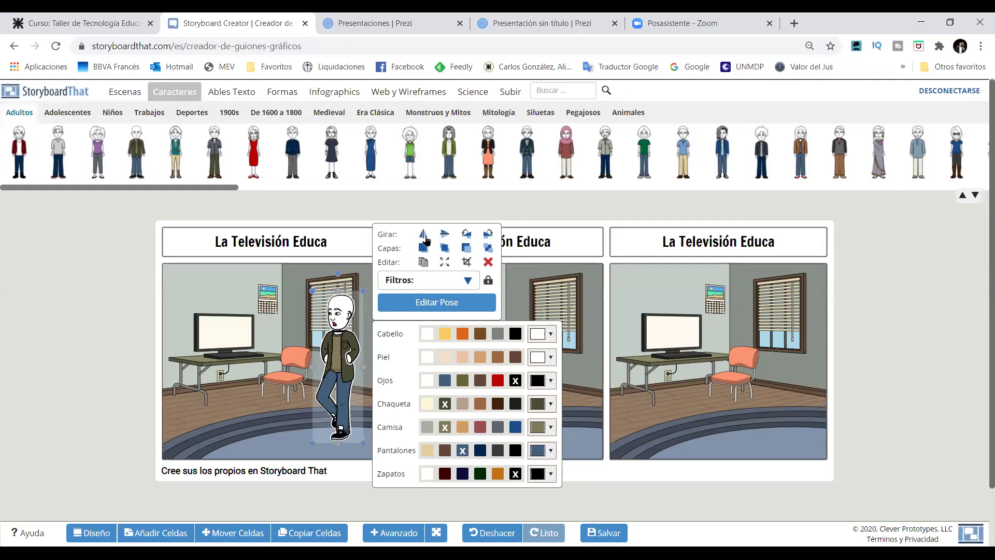
- Try a standard crop that cuts off the adult character's feet, and remove the crop
click(468, 266)
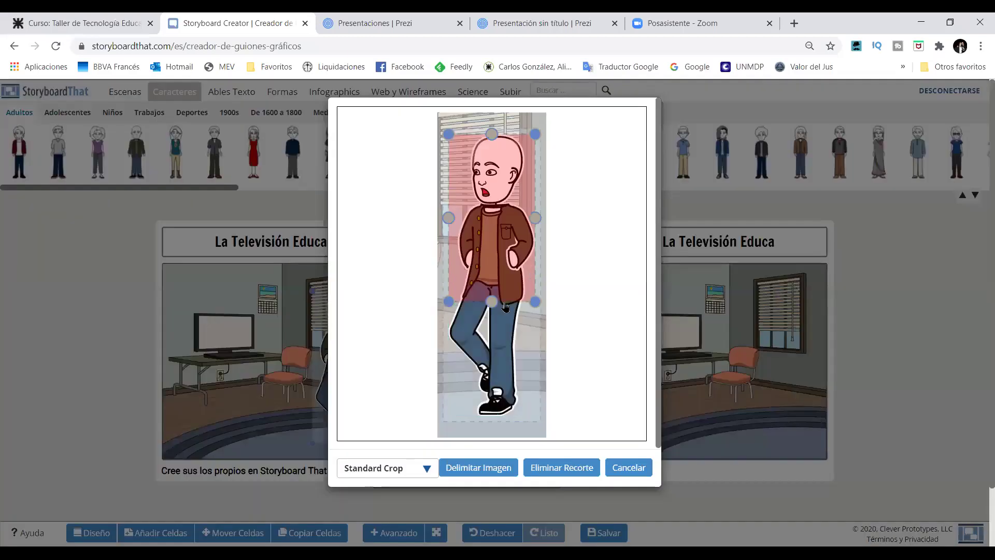
drag(505, 306, 503, 363)
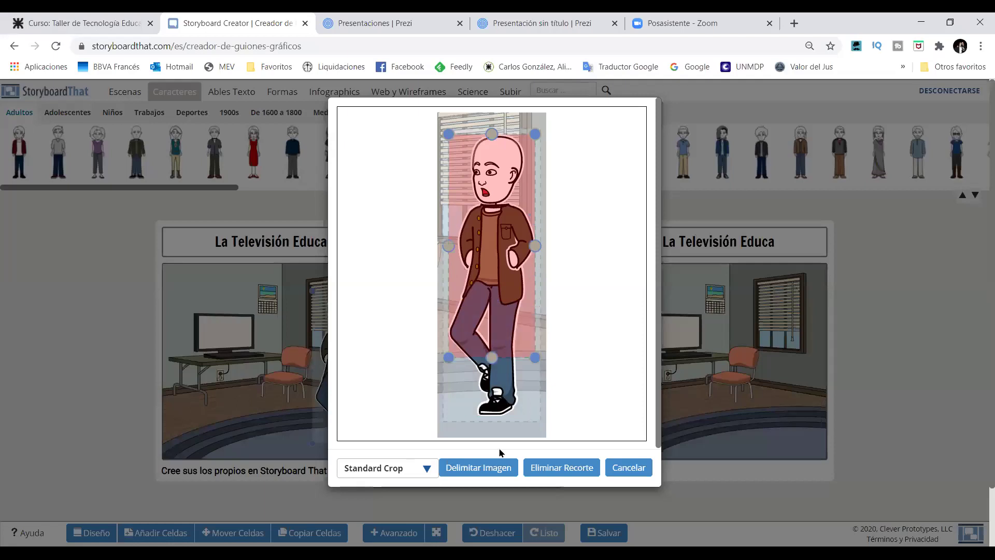
click(579, 463)
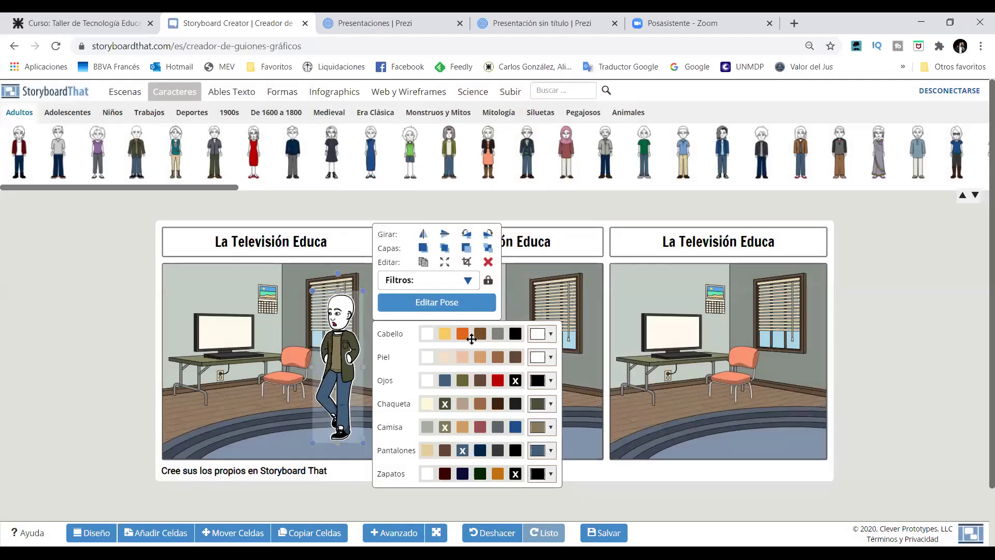
- Colour the adult's hair black after trying orange, and give him a light peach skin tone
click(462, 337)
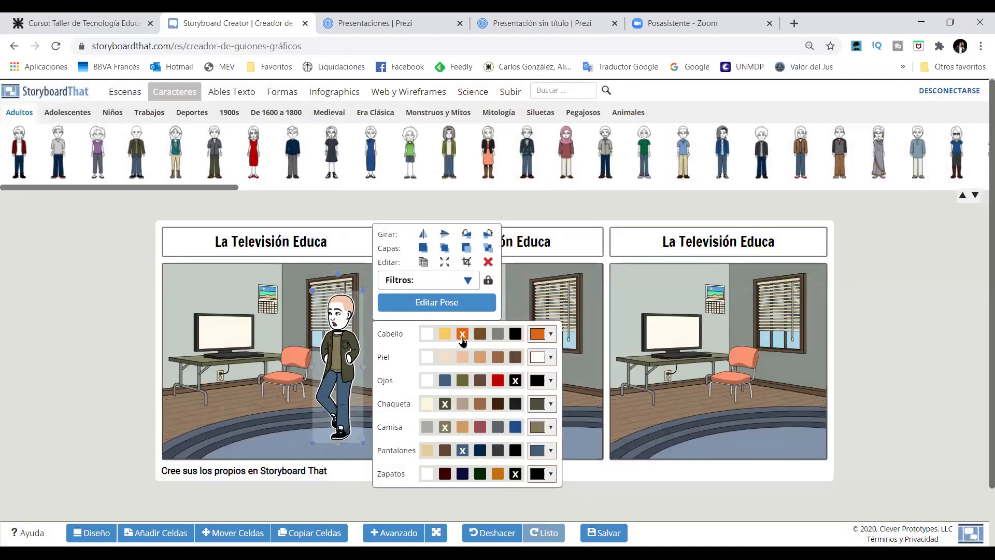
click(516, 336)
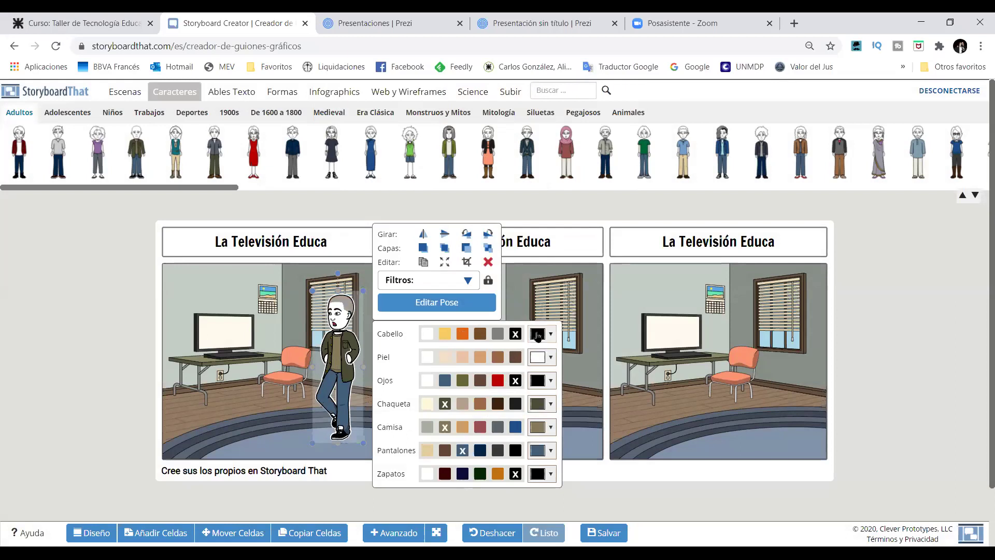
click(537, 336)
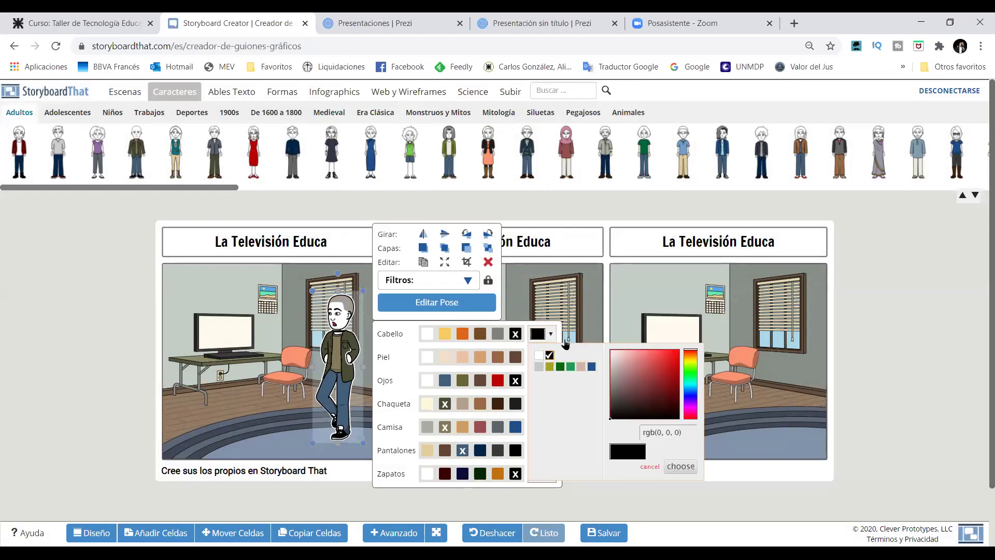
click(397, 265)
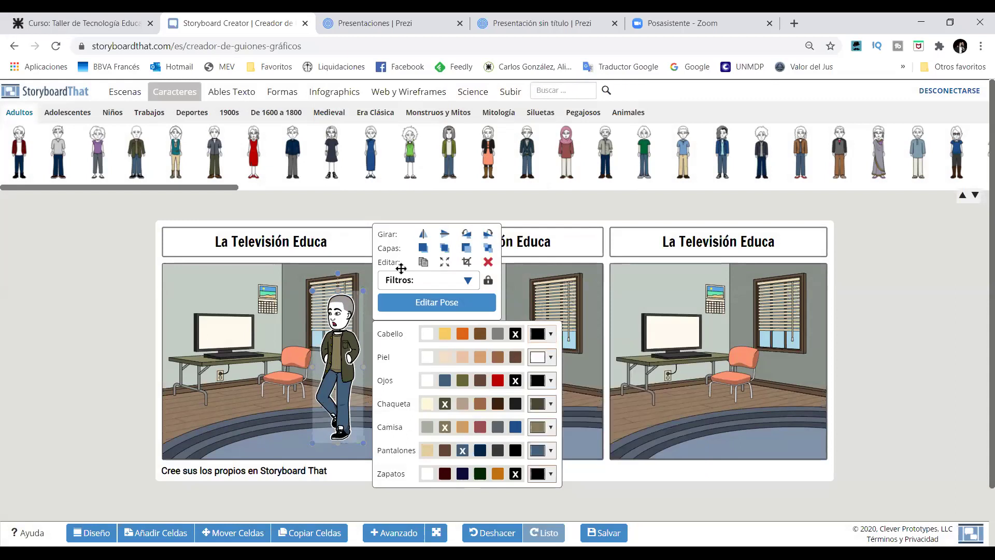
click(463, 357)
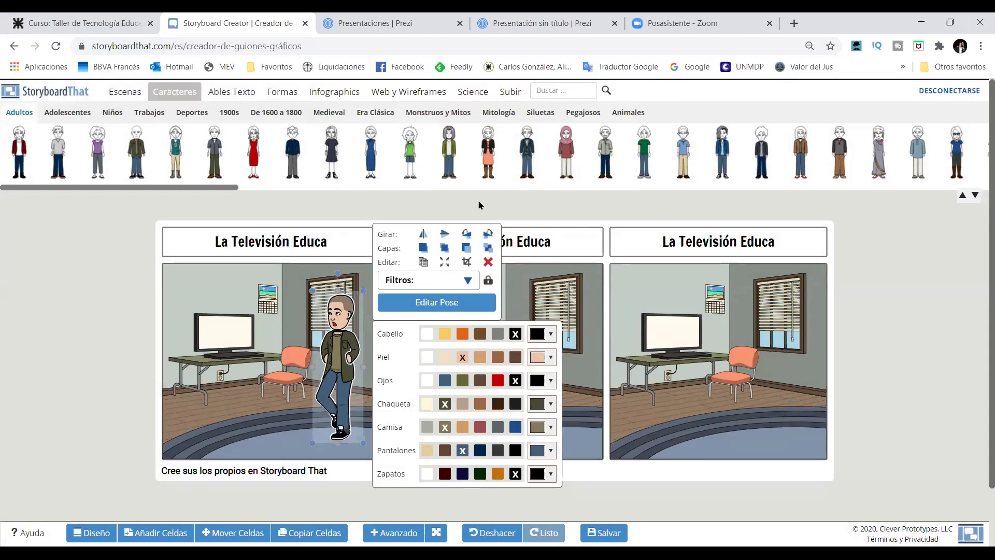
- Try the full black beard on the adult, switch to the light stubble, and close the pose editor
click(475, 310)
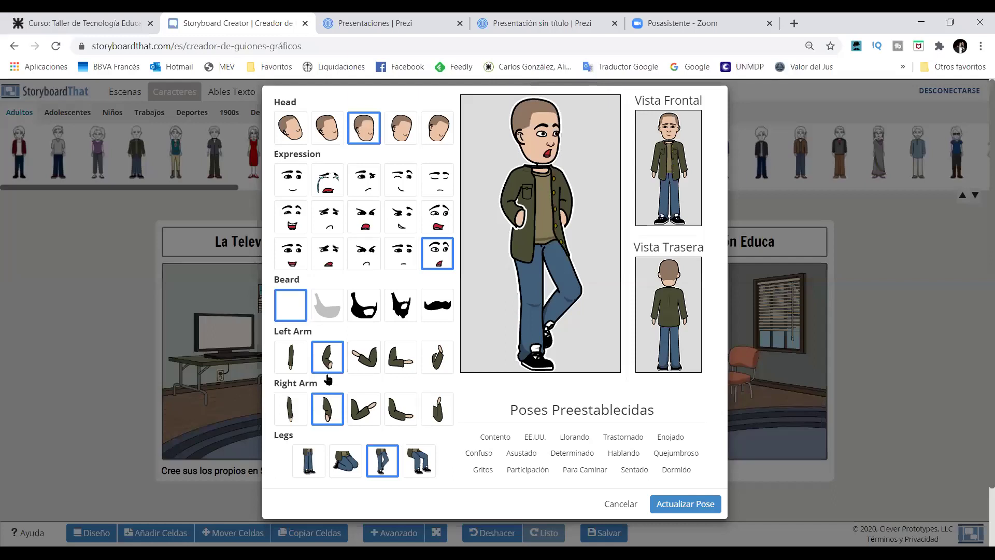
click(364, 312)
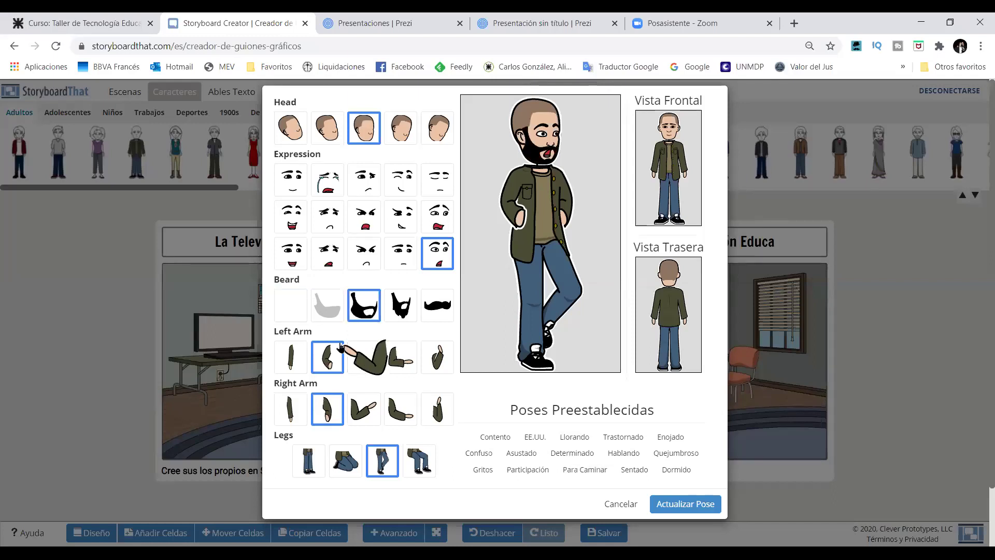
click(335, 314)
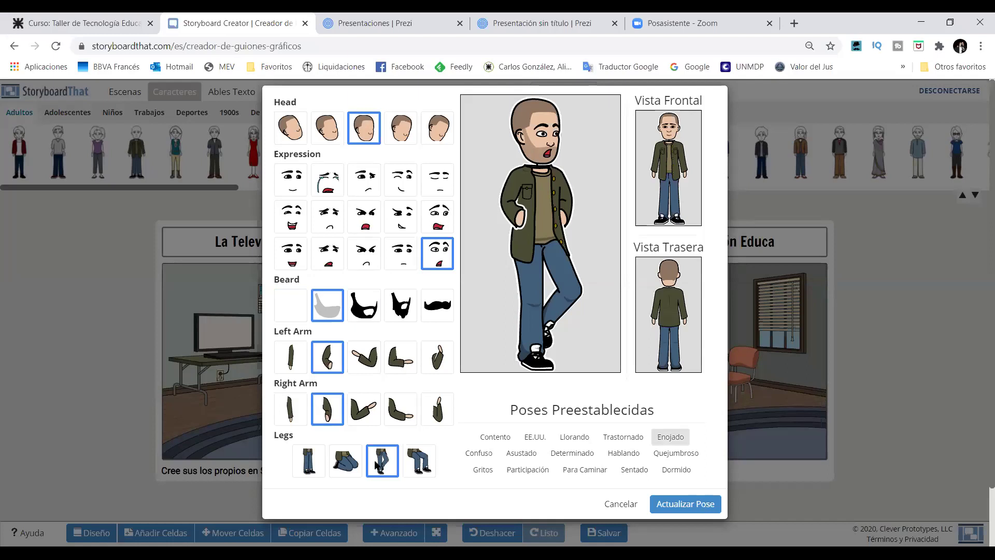
click(620, 503)
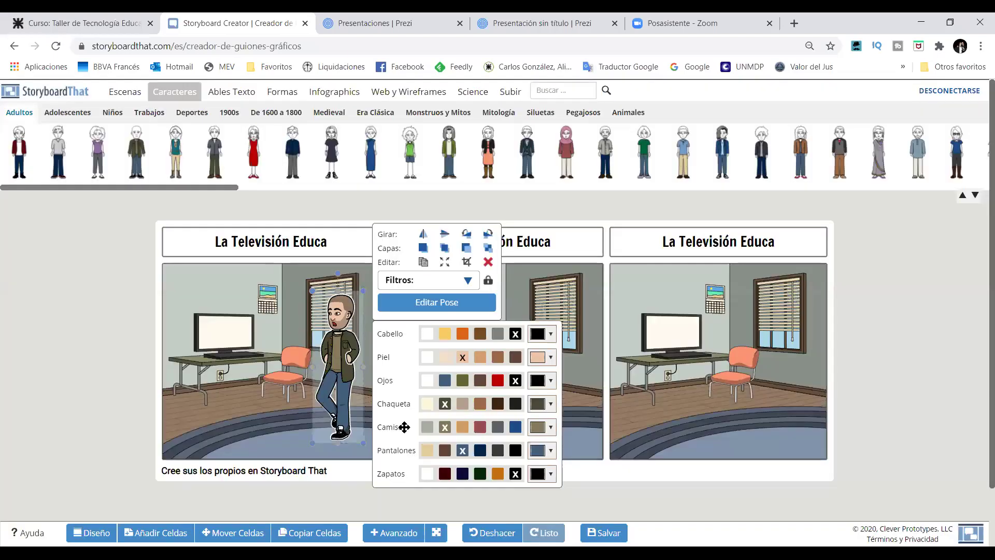
click(885, 342)
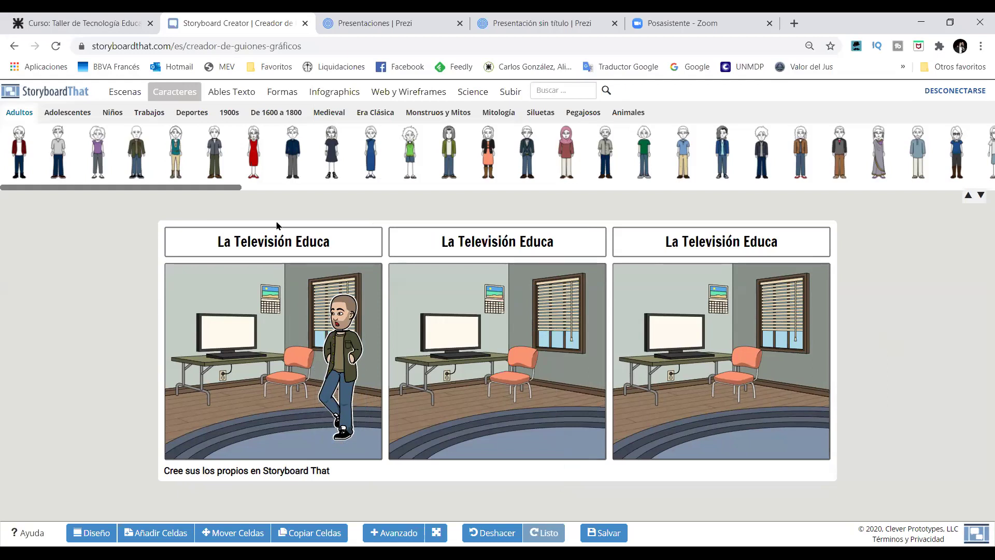
- Add the curly-haired child in the off-white shirt to the first cell's chair in a seated side-view pose
click(112, 114)
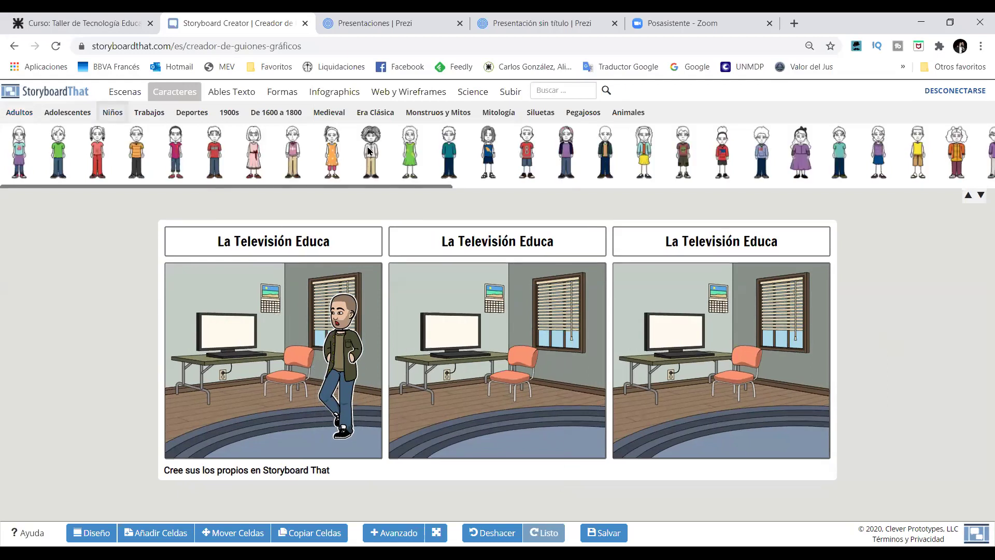
drag(369, 151, 283, 359)
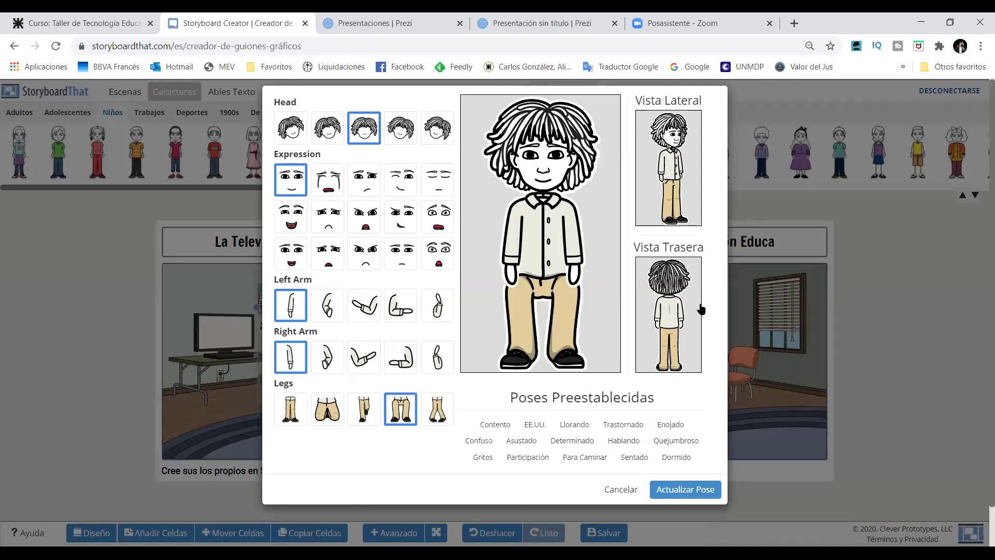
click(690, 491)
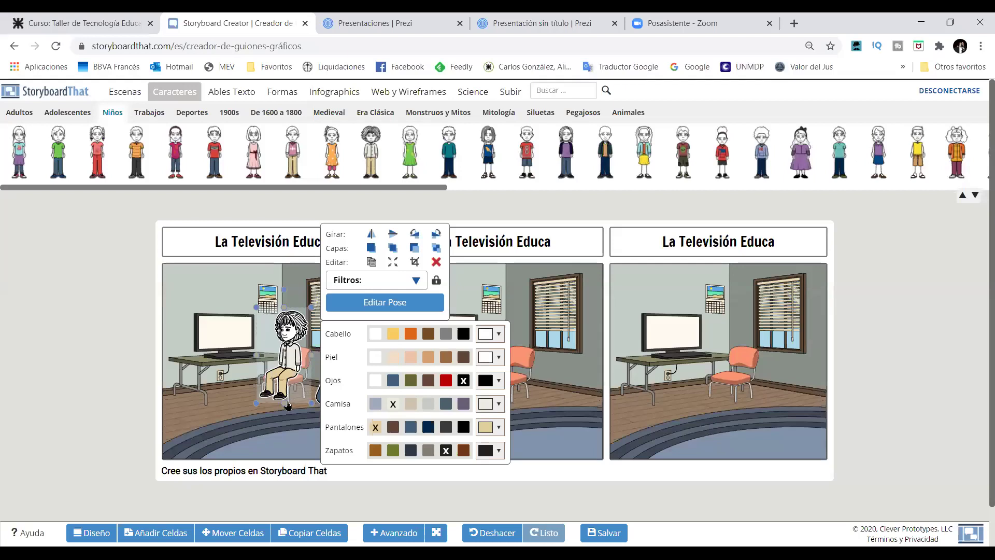
- Give the seated child in the first cell the worried expression with a slanted mouth and update the pose
click(390, 489)
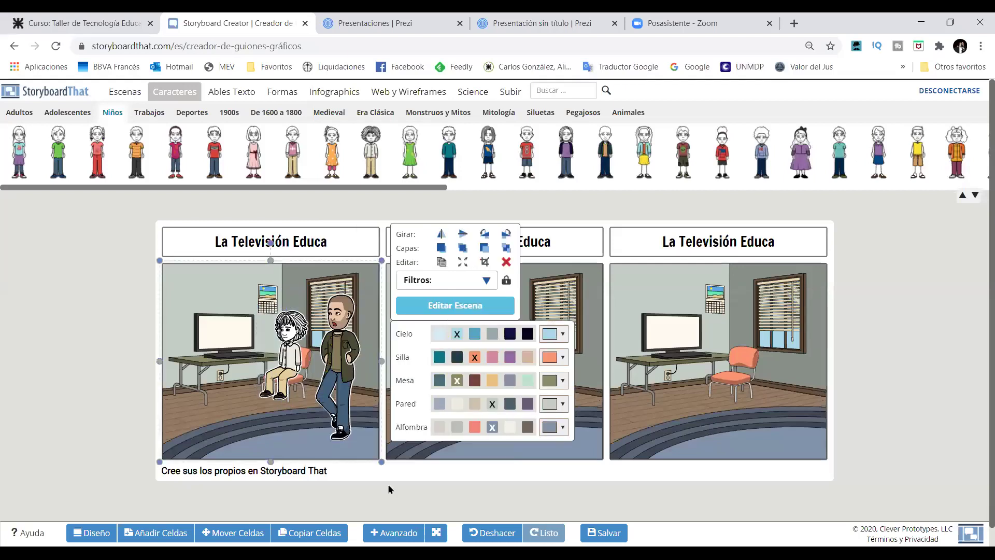
click(283, 336)
click(407, 298)
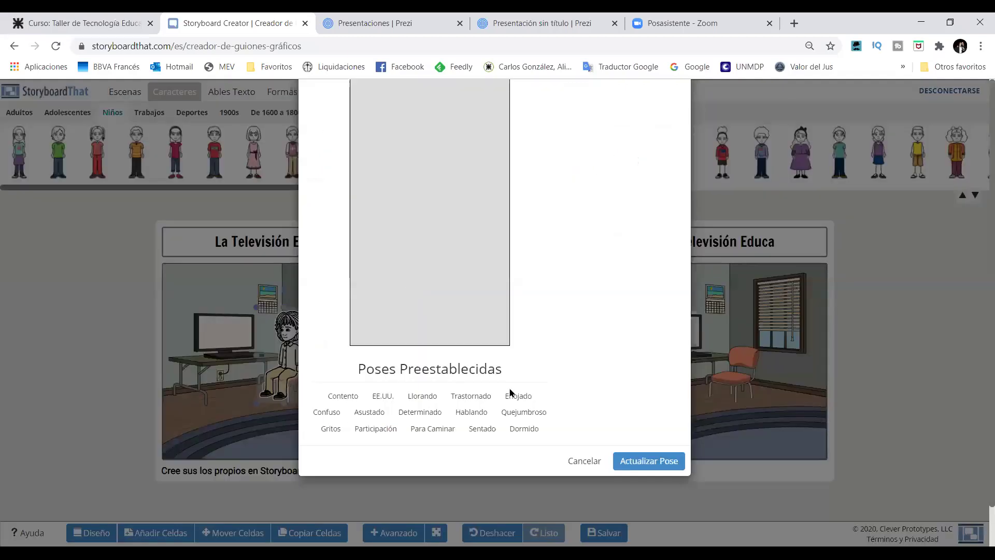
click(365, 187)
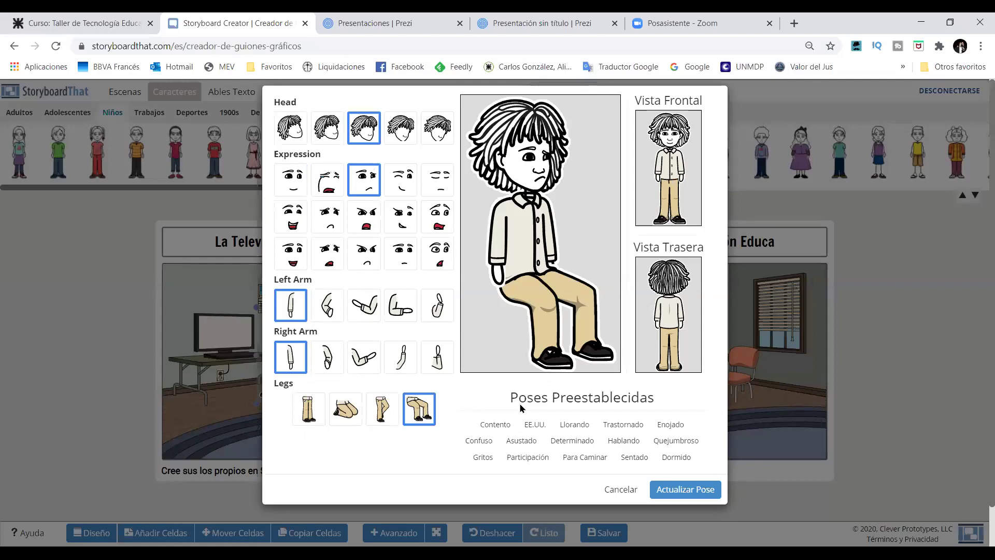
click(710, 492)
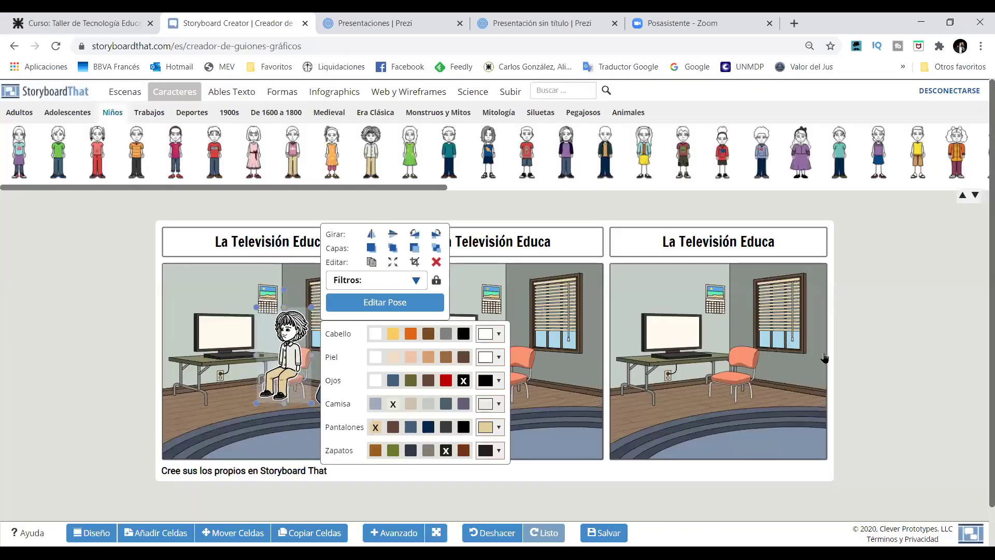
click(346, 355)
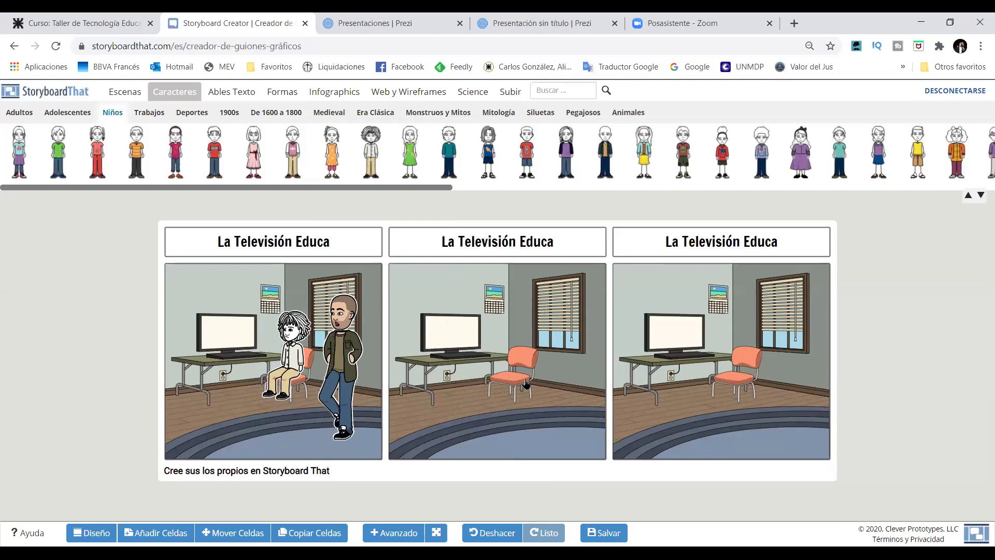
- Delete the scenes from the second and third cells
click(578, 418)
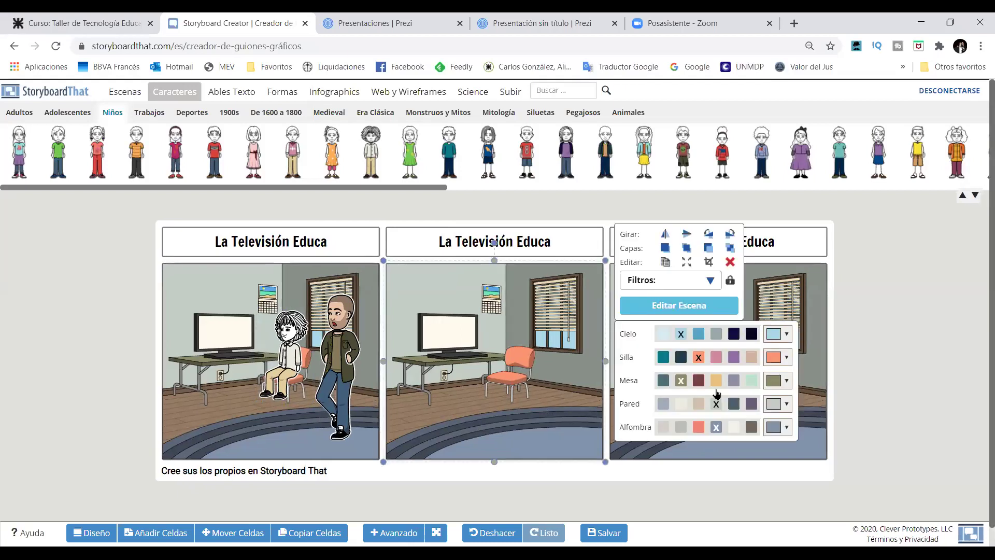
key(Delete)
key(Delete)
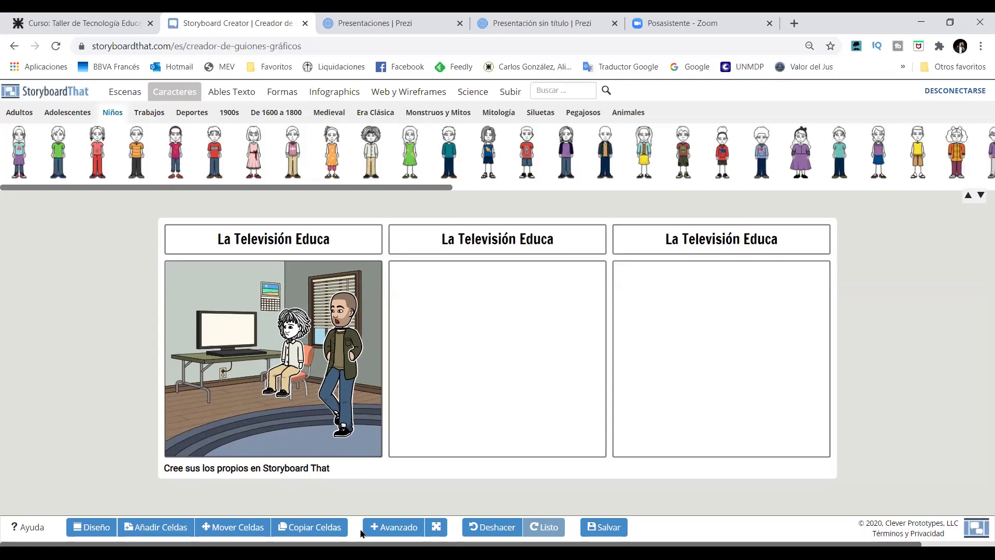
- Move the first cell's scene with both characters into the second cell
click(248, 530)
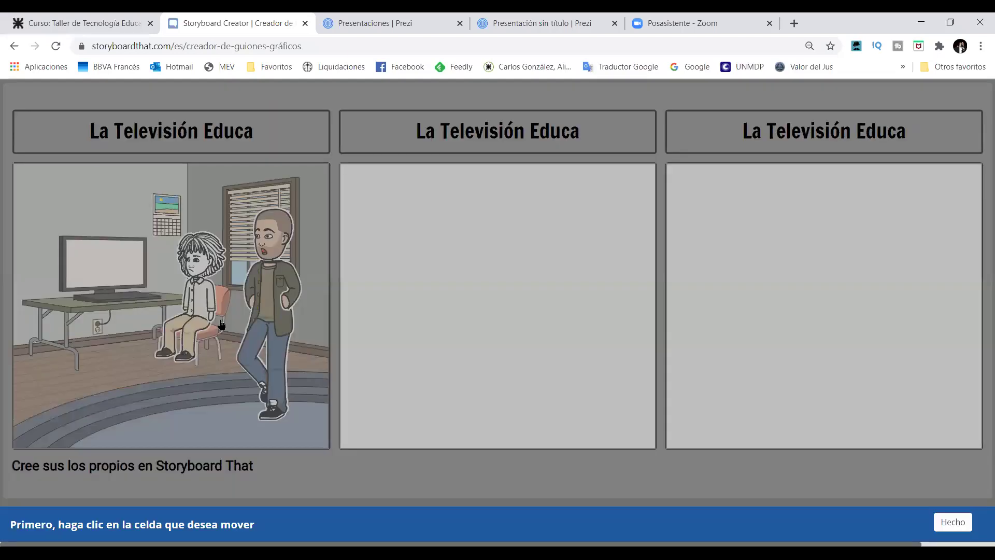
click(222, 325)
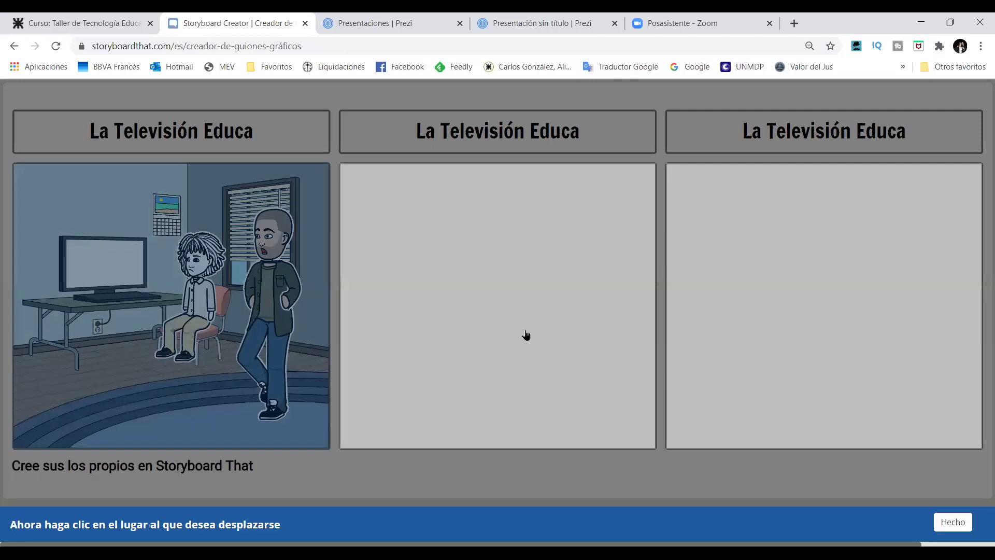
click(461, 255)
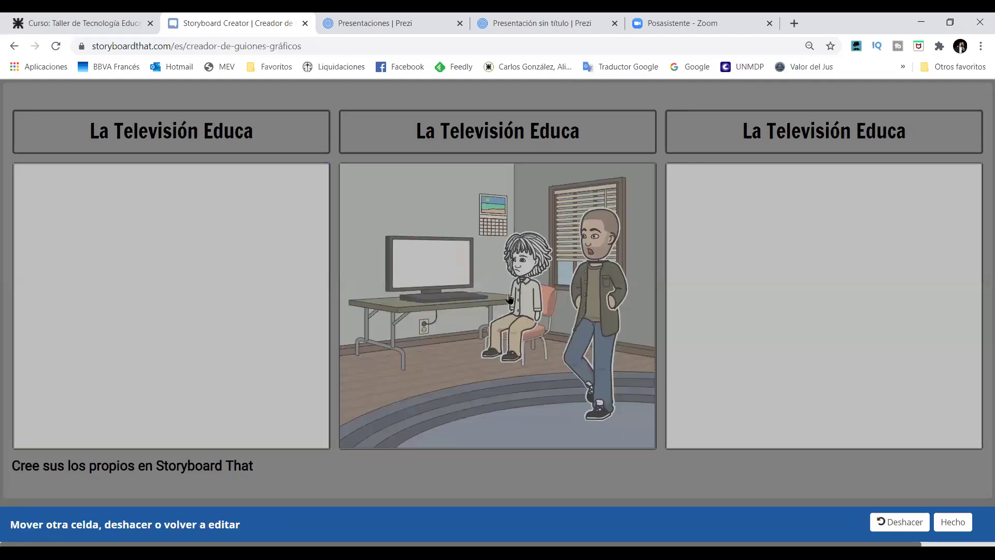